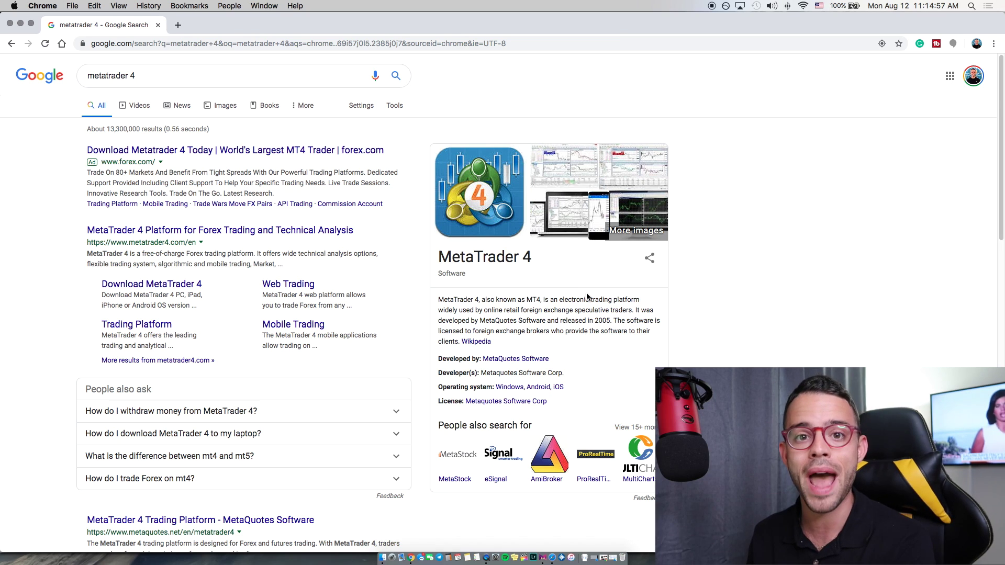
Look through the web search results for "metatrader 4" to find download sources for the trading platform
{"action": "left_click", "coordinate": [214, 80]}
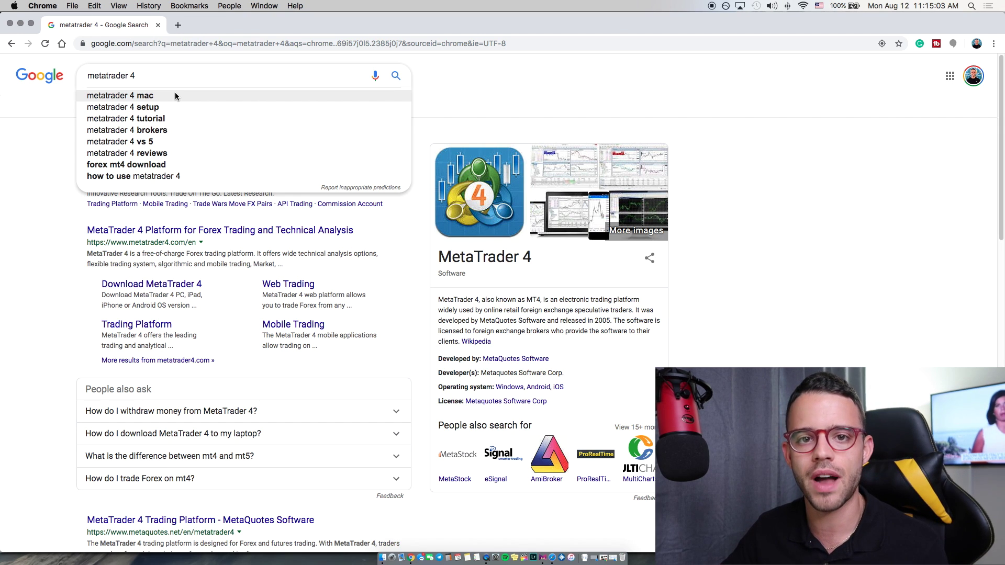
{"action": "left_click", "coordinate": [210, 296]}
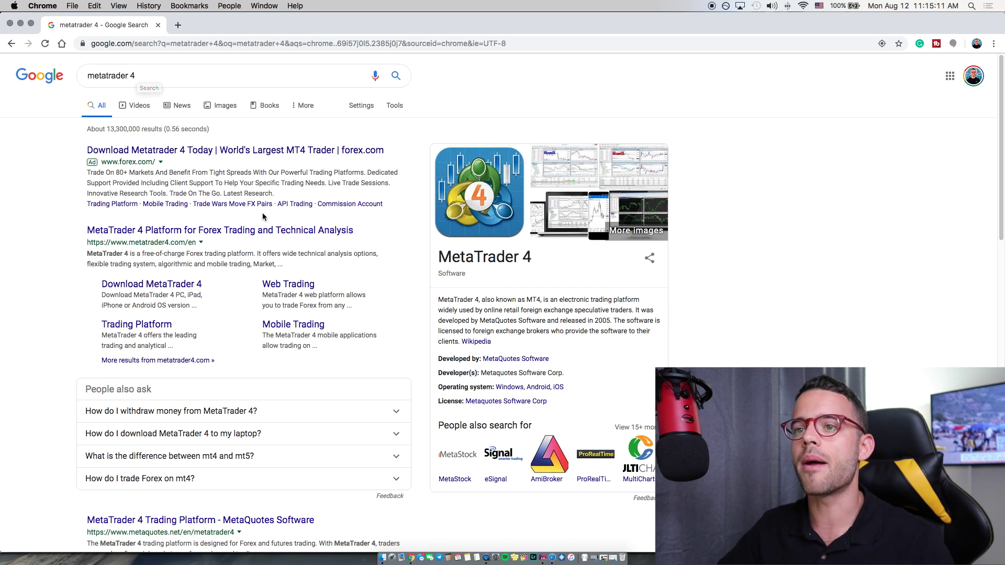
{"action": "scroll", "coordinate": [263, 218], "scroll_direction": "down", "scroll_amount": 4}
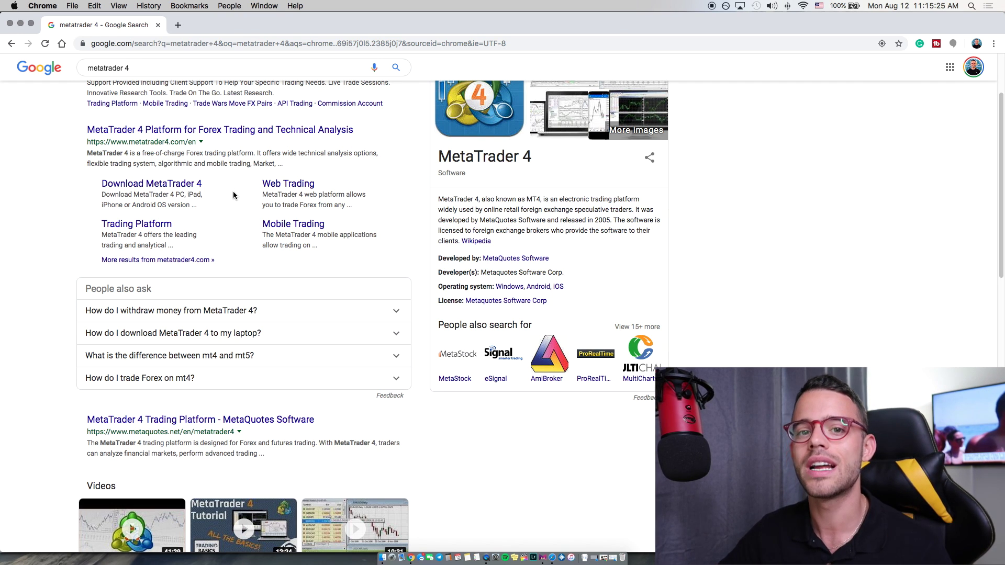
{"action": "scroll", "coordinate": [233, 191], "scroll_direction": "down", "scroll_amount": 10}
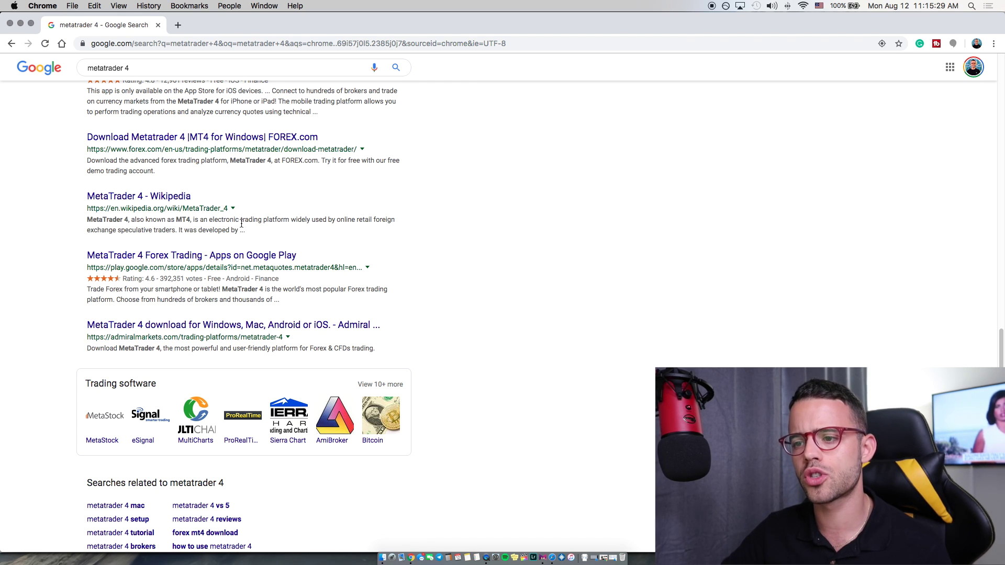
{"action": "scroll", "coordinate": [228, 233], "scroll_direction": "up", "scroll_amount": 1}
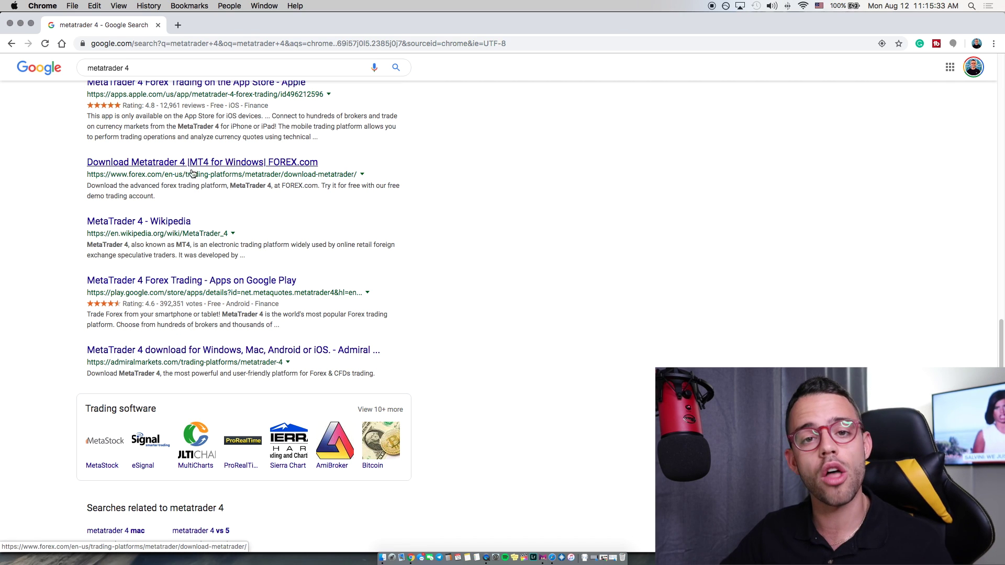
{"action": "scroll", "coordinate": [168, 178], "scroll_direction": "up", "scroll_amount": 10}
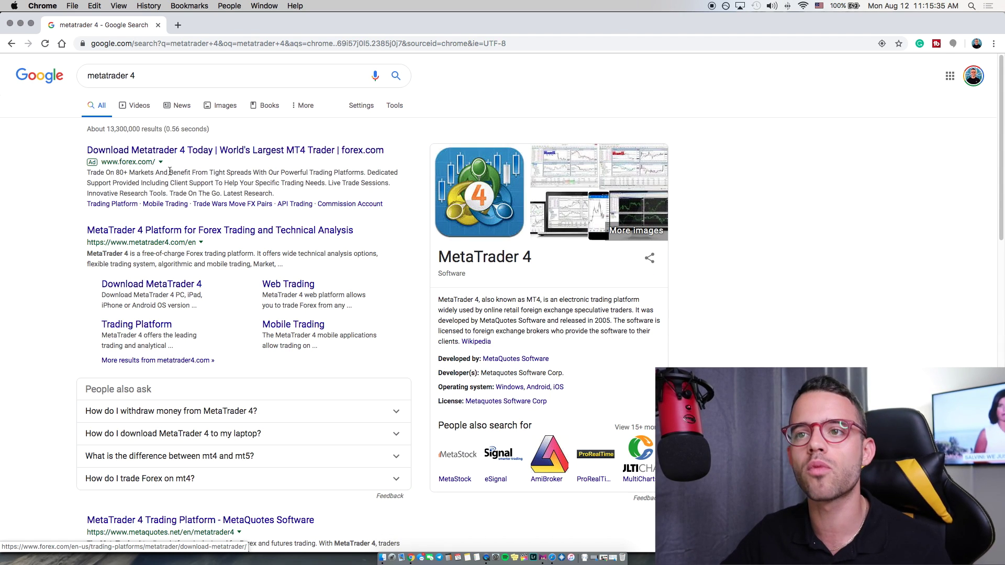
{"action": "scroll", "coordinate": [182, 253], "scroll_direction": "down", "scroll_amount": 12}
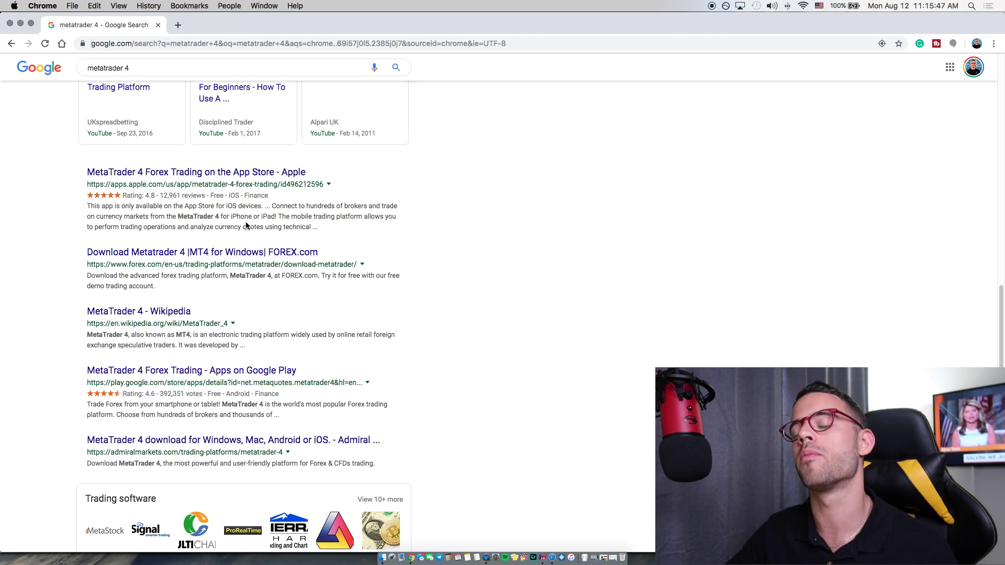
Switch to MetaTrader 4 and view the list of saved chart templates without applying one
{"action": "left_click", "coordinate": [20, 25]}
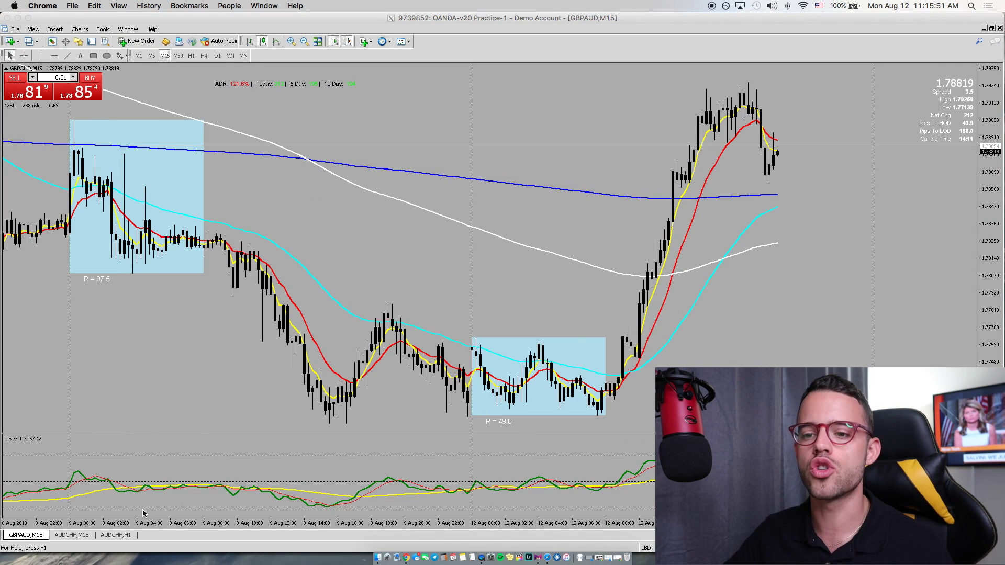
{"action": "left_click", "coordinate": [404, 41]}
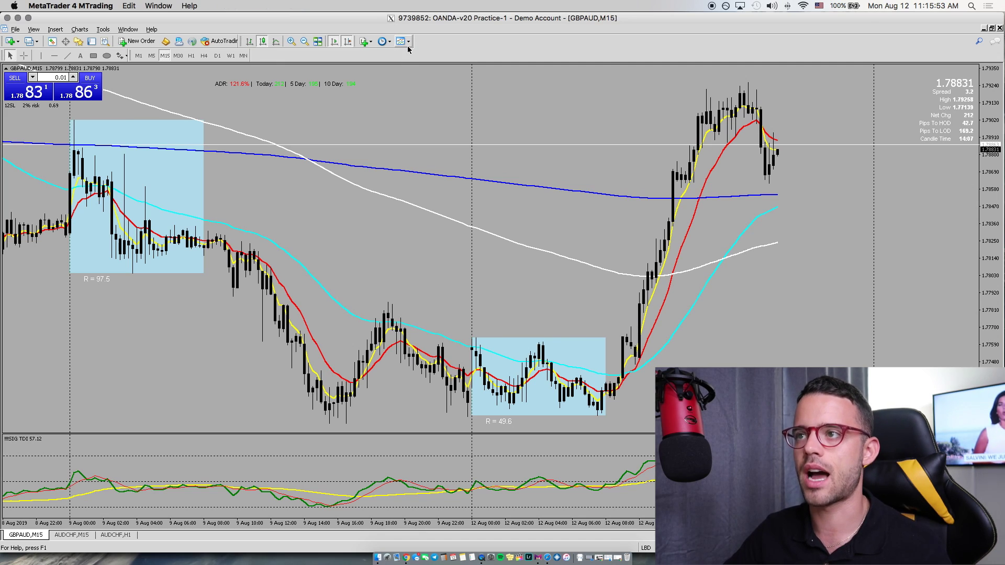
{"action": "left_click", "coordinate": [405, 41]}
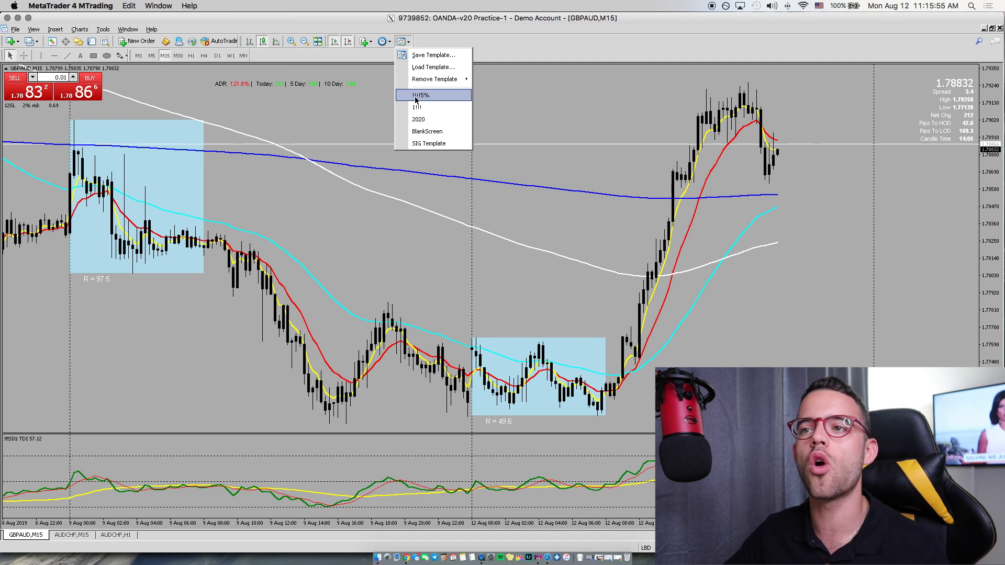
{"action": "left_click", "coordinate": [380, 131]}
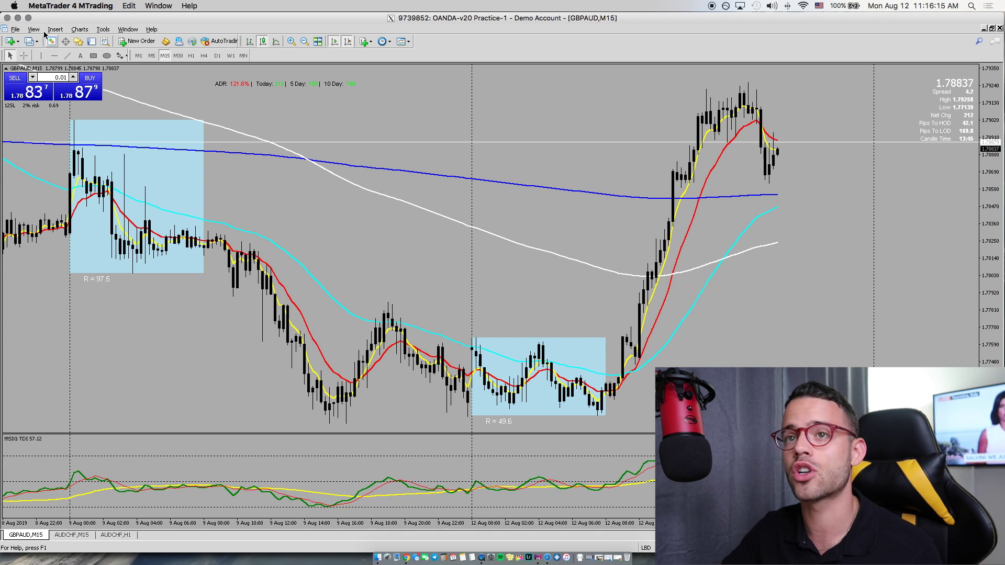
Open a new AUDCHF chart and compare it with the GBPAUD M15 chart, ending on the new one
{"action": "left_click", "coordinate": [17, 41]}
{"action": "left_click", "coordinate": [21, 78]}
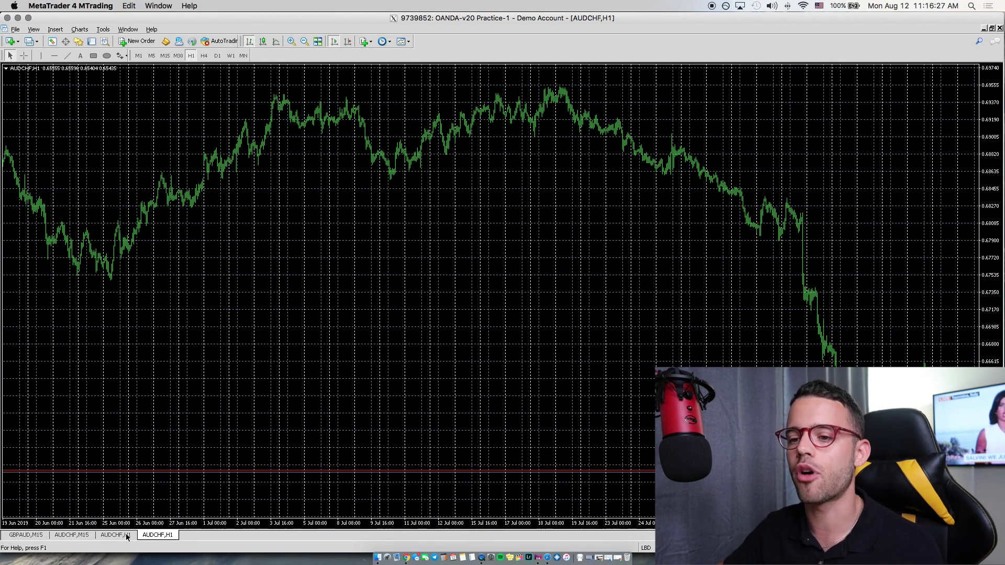
{"action": "left_click", "coordinate": [25, 535]}
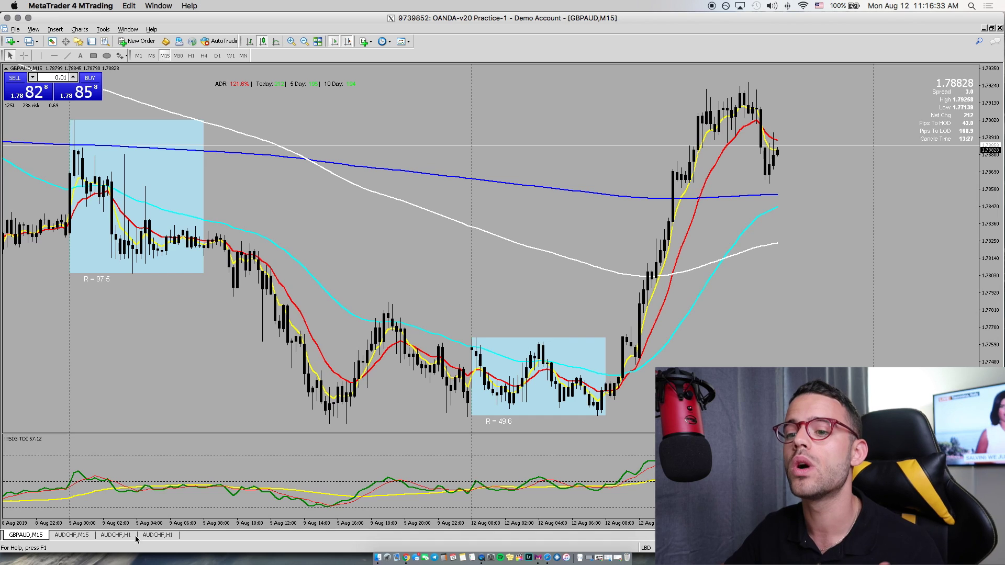
{"action": "left_click", "coordinate": [154, 535]}
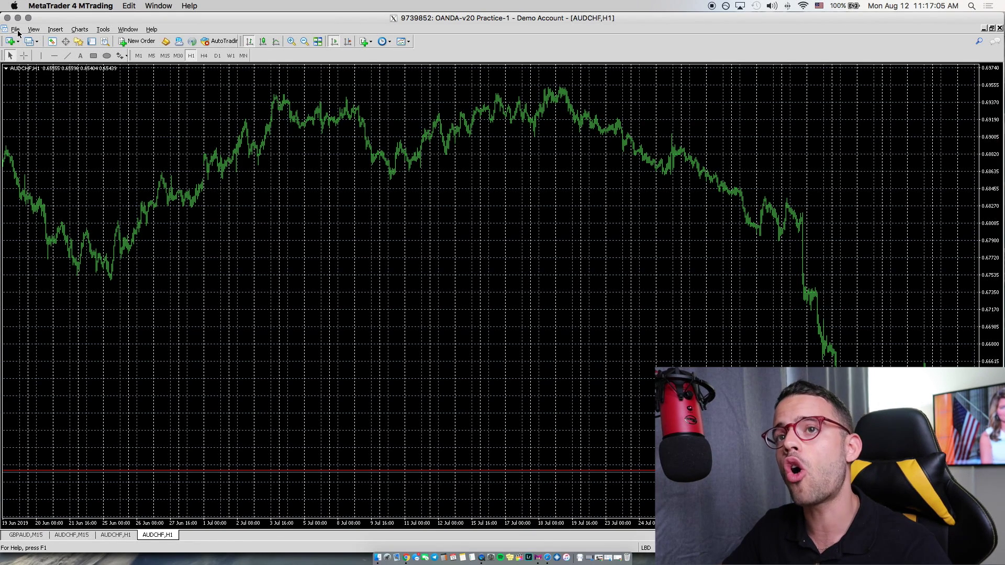
{"action": "left_click", "coordinate": [18, 31]}
{"action": "mouse_move", "coordinate": [32, 32]}
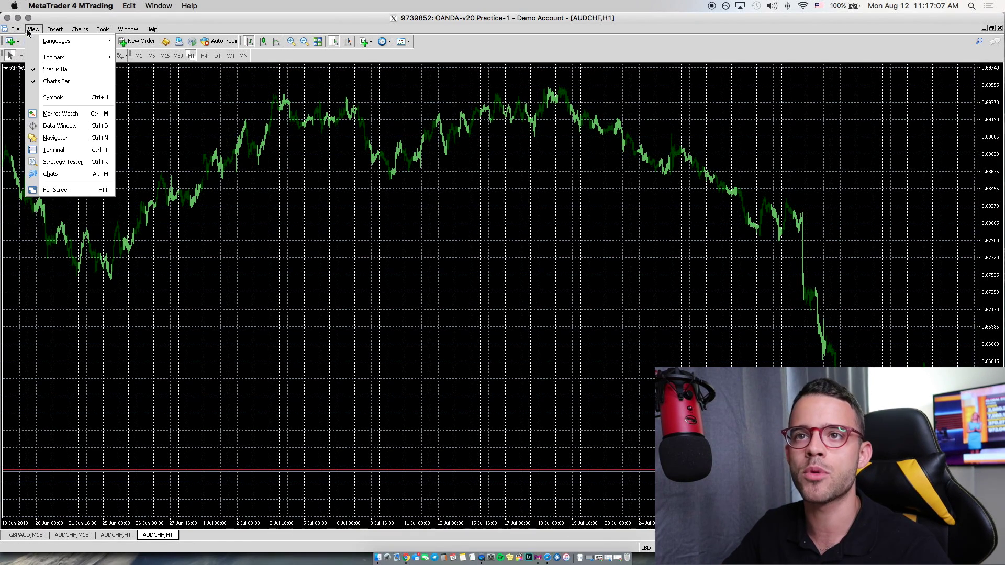
{"action": "mouse_move", "coordinate": [73, 33]}
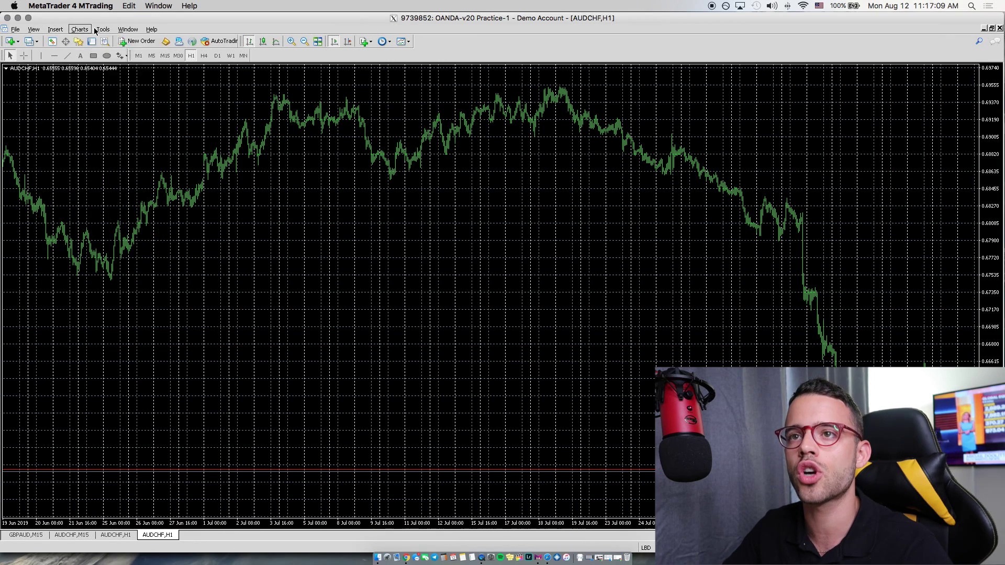
{"action": "mouse_move", "coordinate": [145, 30]}
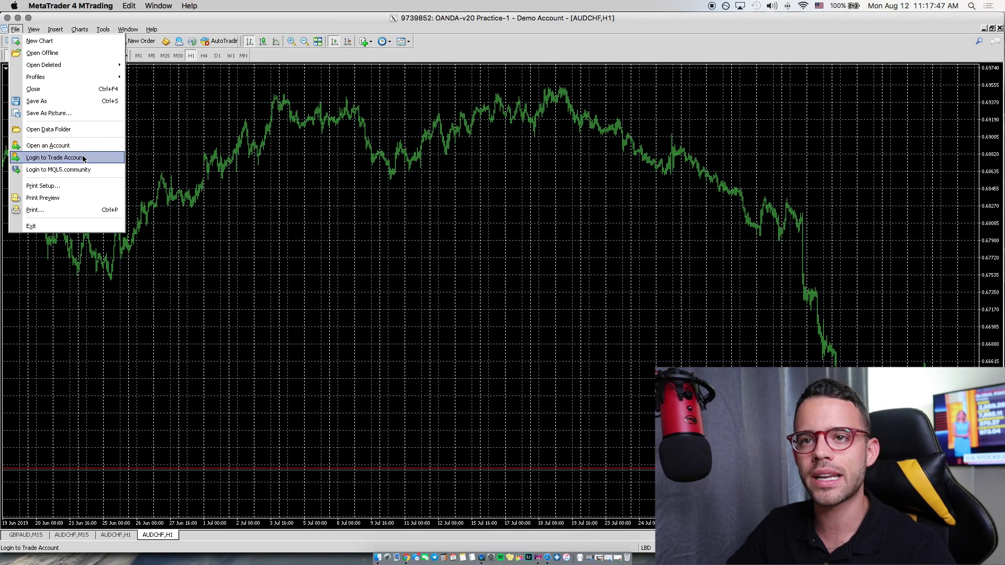
{"action": "left_click", "coordinate": [15, 30]}
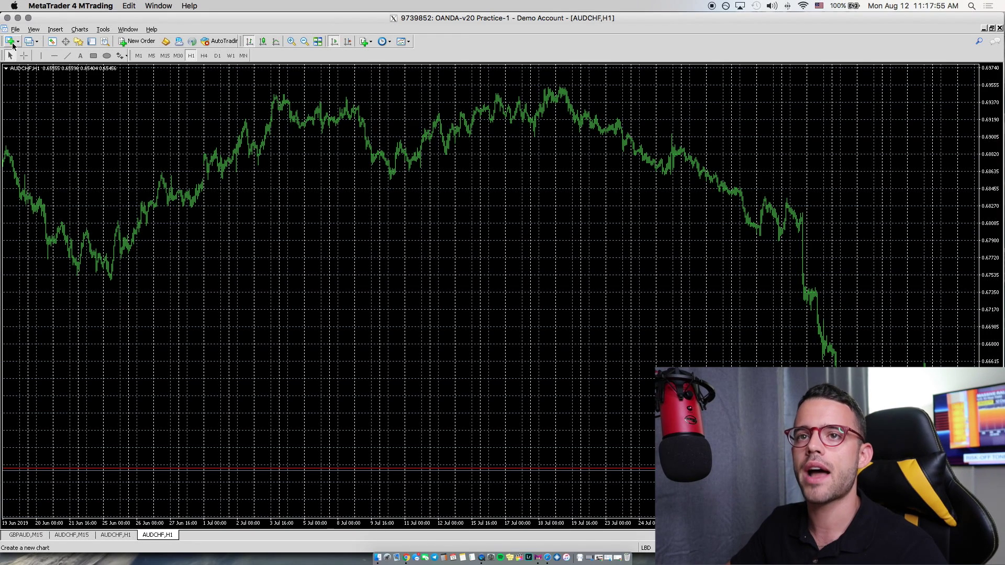
Open a new USDCAD chart from the Group17 symbols
{"action": "left_click", "coordinate": [10, 42]}
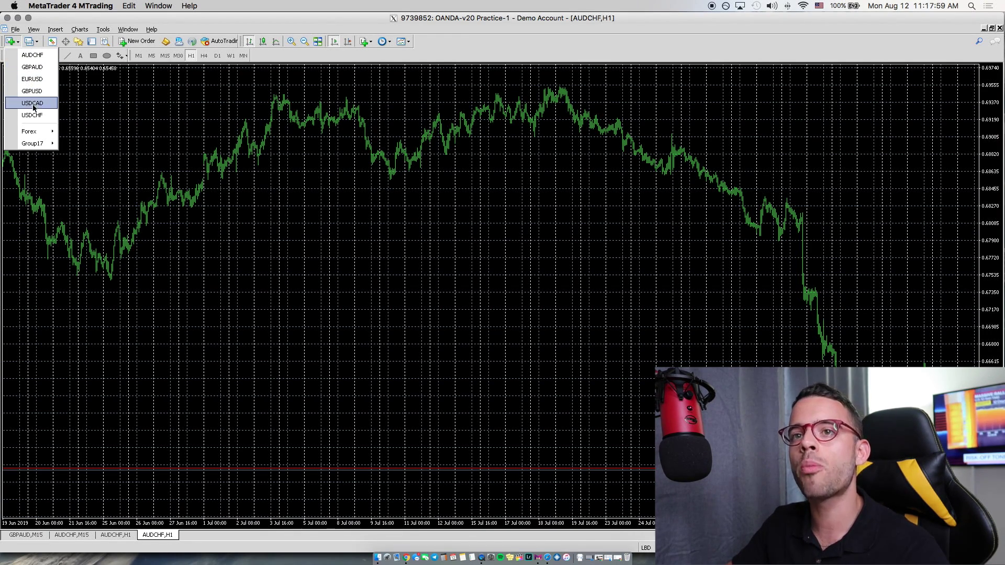
{"action": "mouse_move", "coordinate": [35, 132]}
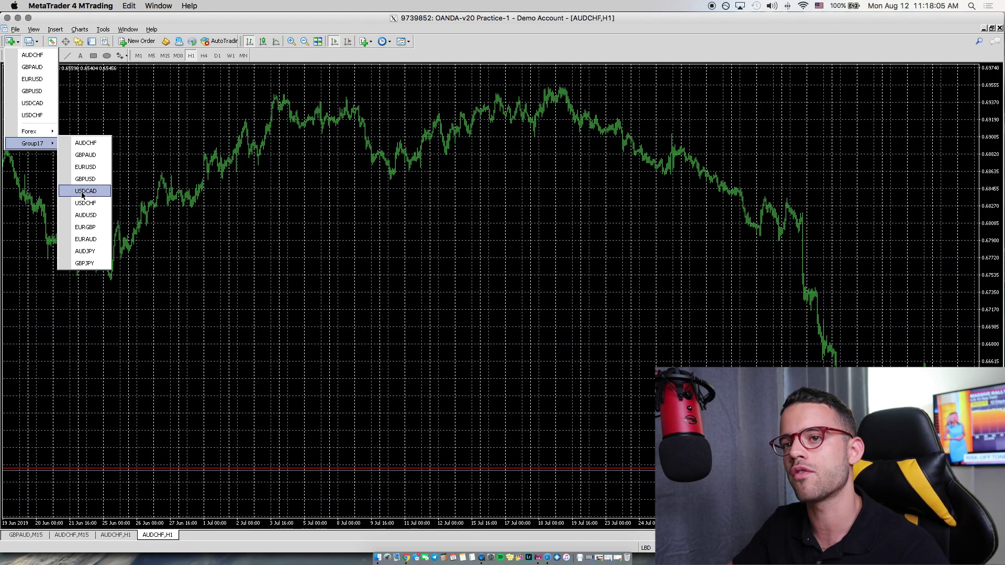
{"action": "left_click", "coordinate": [83, 193]}
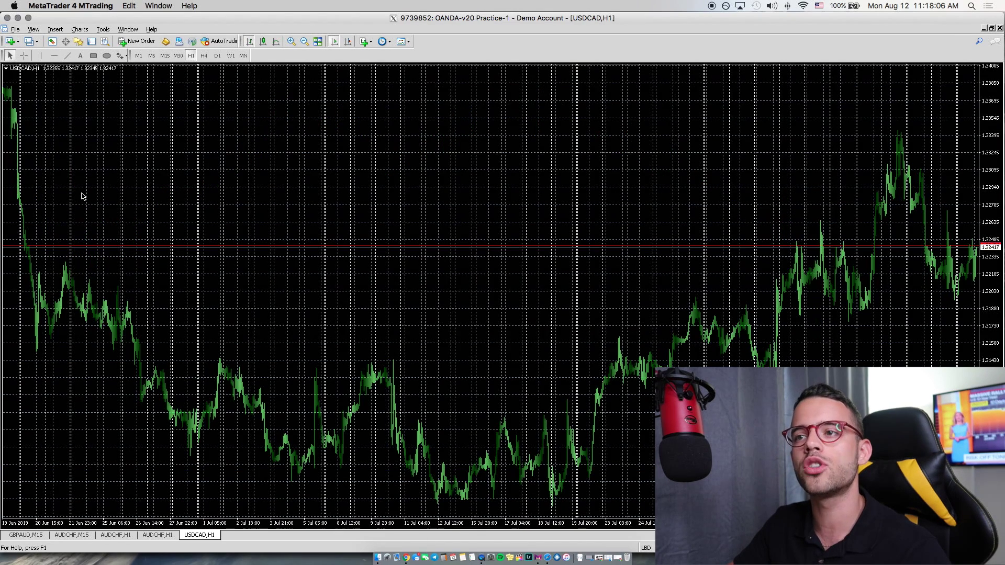
View the list of saved chart profiles, and compare the USDCAD H1 chart with the GBPAUD M15 chart
{"action": "left_click", "coordinate": [30, 41]}
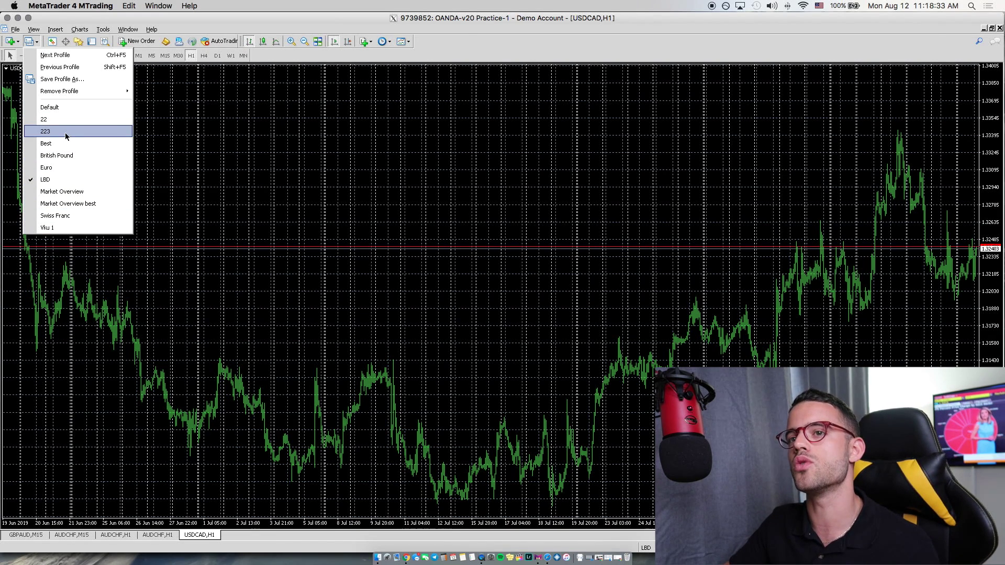
{"action": "left_click_drag", "start_coordinate": [212, 139], "coordinate": [718, 175]}
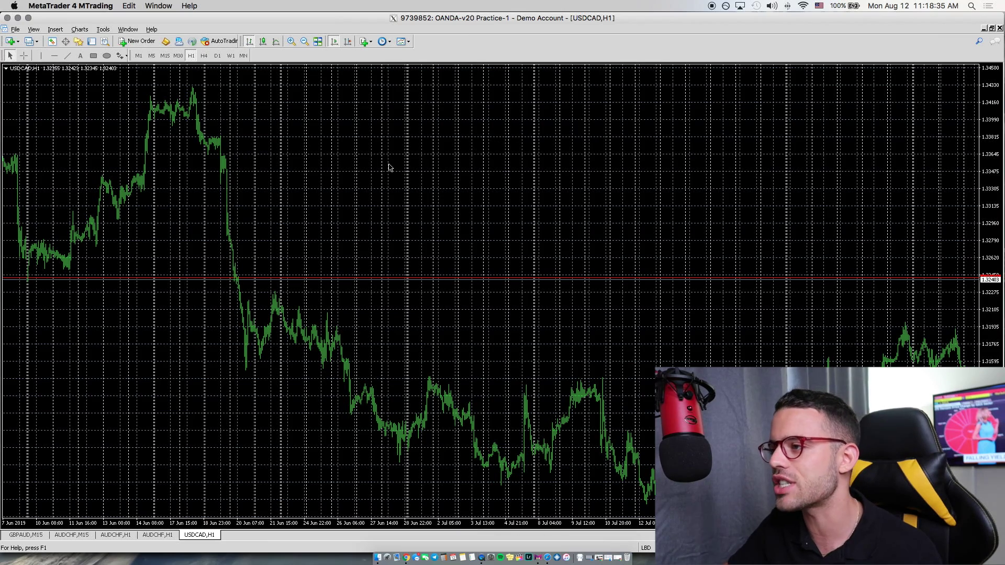
{"action": "left_click_drag", "start_coordinate": [388, 164], "coordinate": [171, 168]}
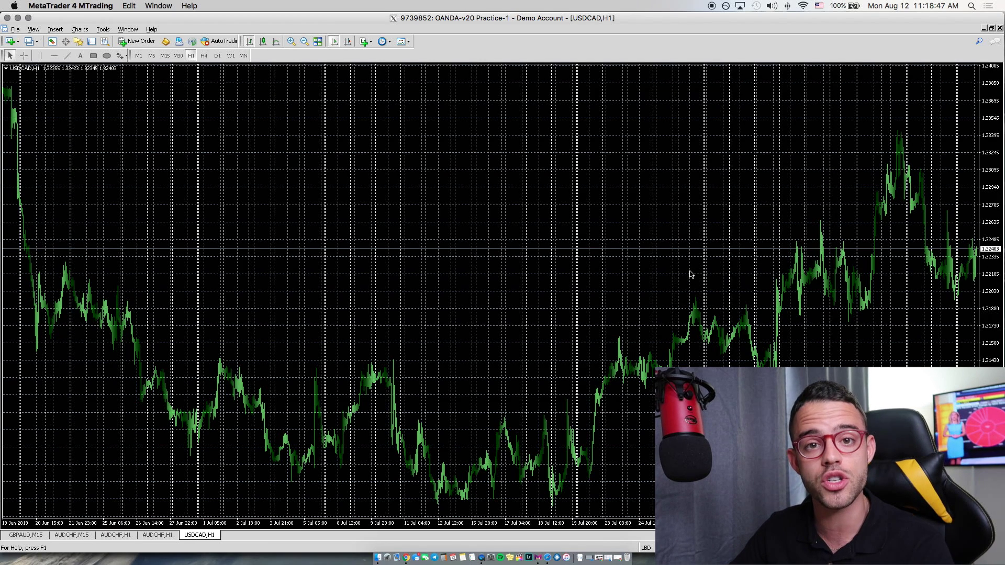
{"action": "left_click", "coordinate": [44, 536]}
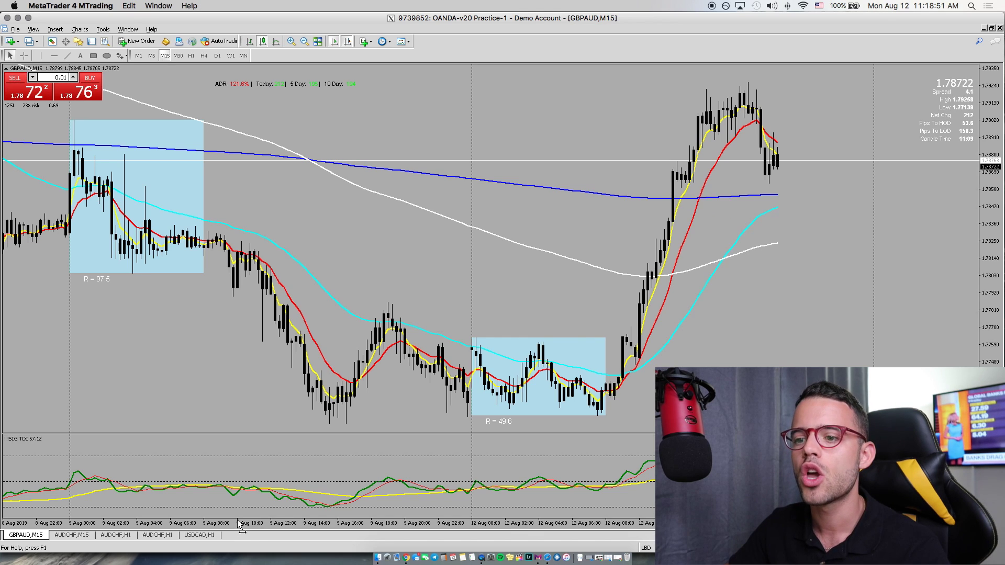
{"action": "left_click", "coordinate": [206, 535]}
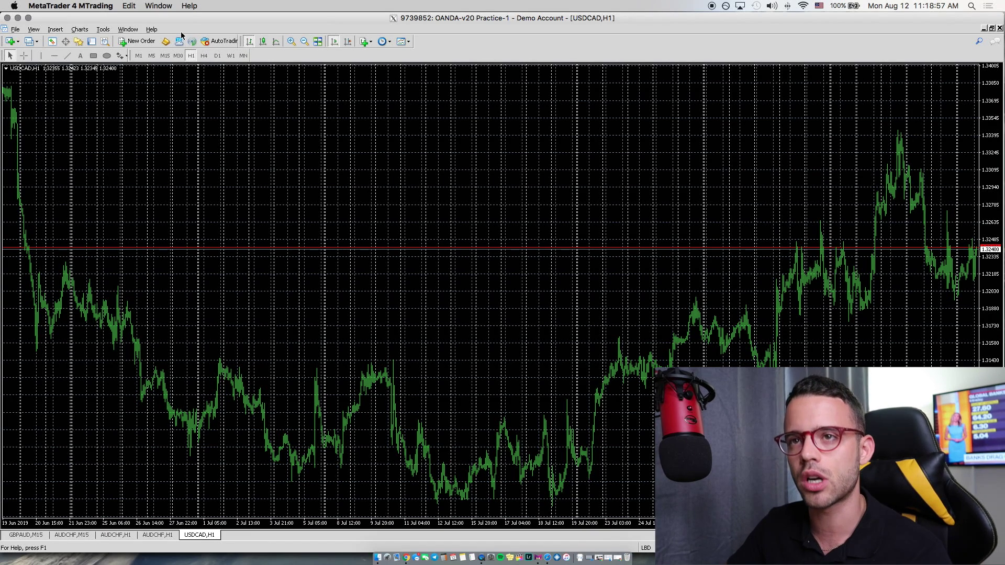
Show the Market Watch and make it list all available symbols
{"action": "left_click", "coordinate": [51, 41]}
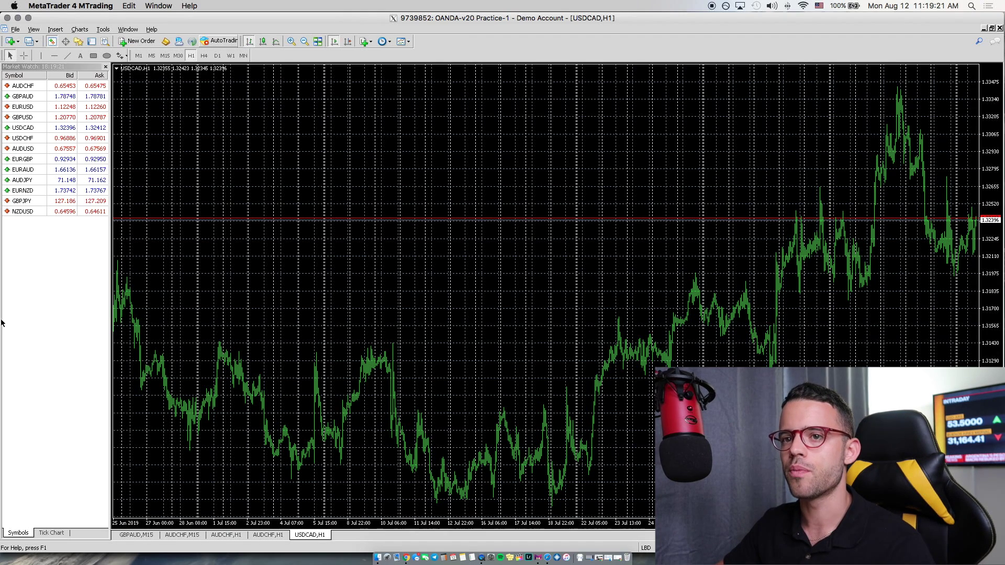
{"action": "right_click", "coordinate": [38, 283]}
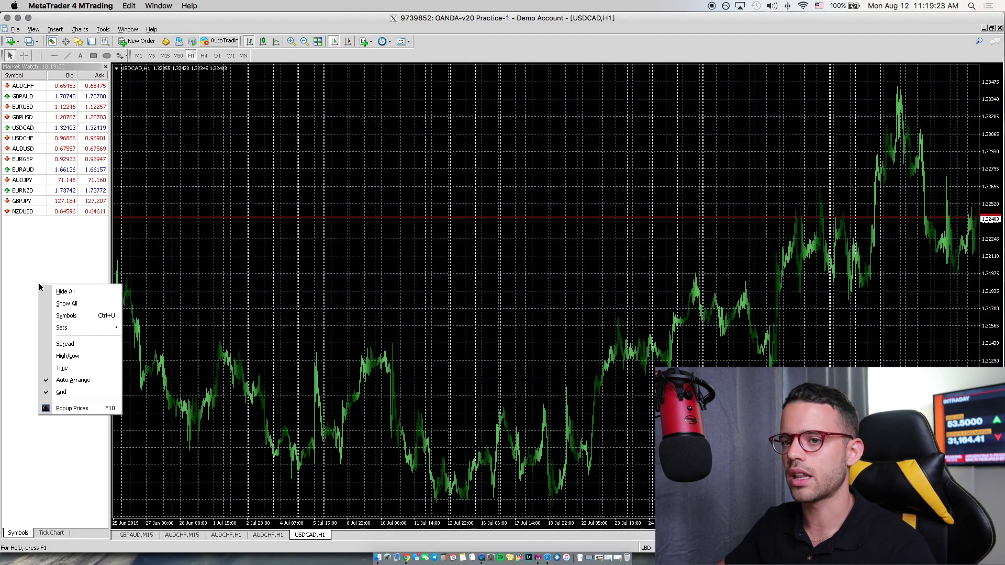
{"action": "left_click", "coordinate": [60, 306]}
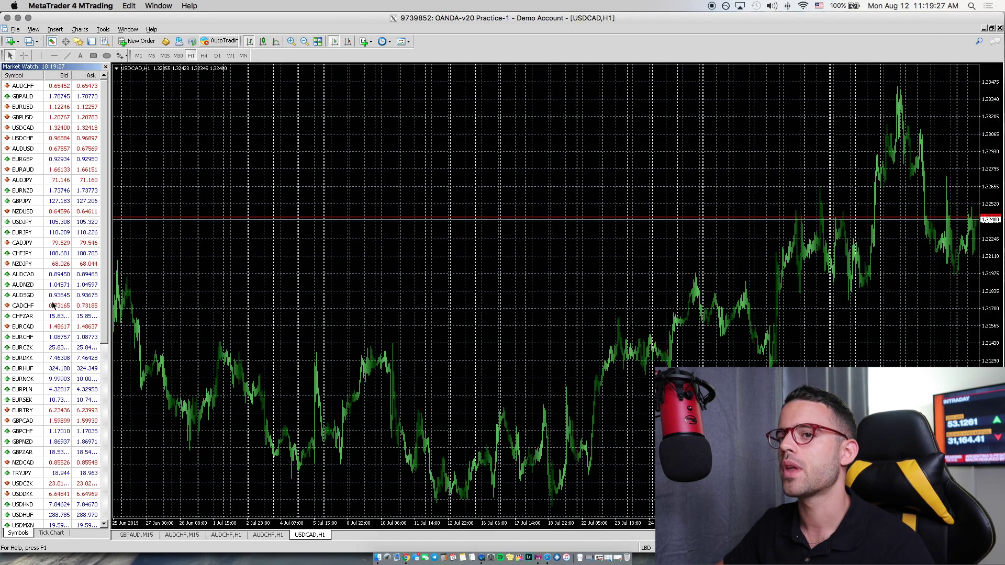
Move GBPJPY below NZDUSD in the Market Watch and load EURAUD into the current USDCAD chart
{"action": "mouse_move", "coordinate": [20, 218]}
{"action": "left_mouse_down"}
{"action": "mouse_move", "coordinate": [23, 254]}
{"action": "mouse_move", "coordinate": [26, 205]}
{"action": "left_mouse_up"}
{"action": "left_click", "coordinate": [9, 214]}
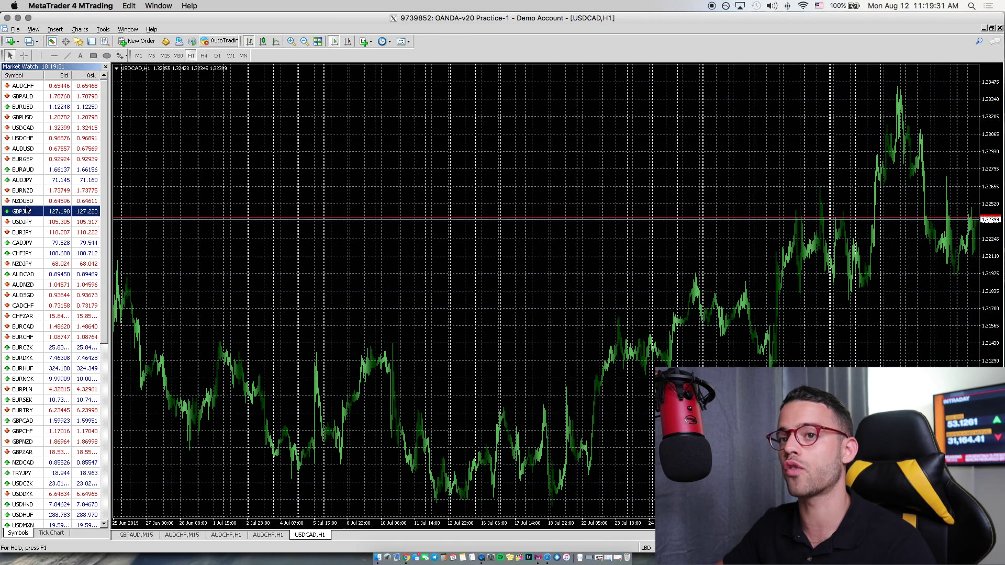
{"action": "left_click_drag", "start_coordinate": [21, 169], "coordinate": [140, 184]}
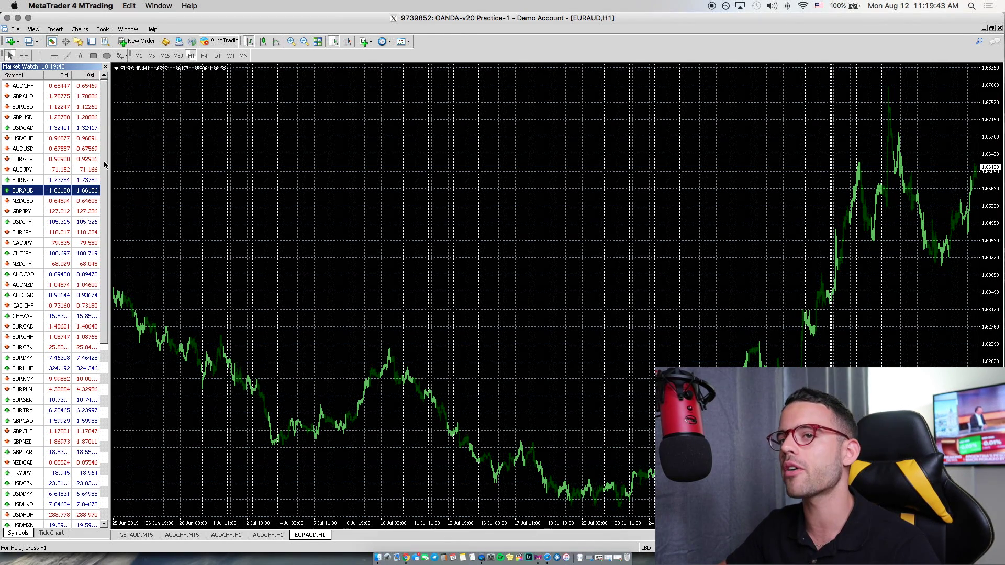
{"action": "left_click", "coordinate": [65, 42]}
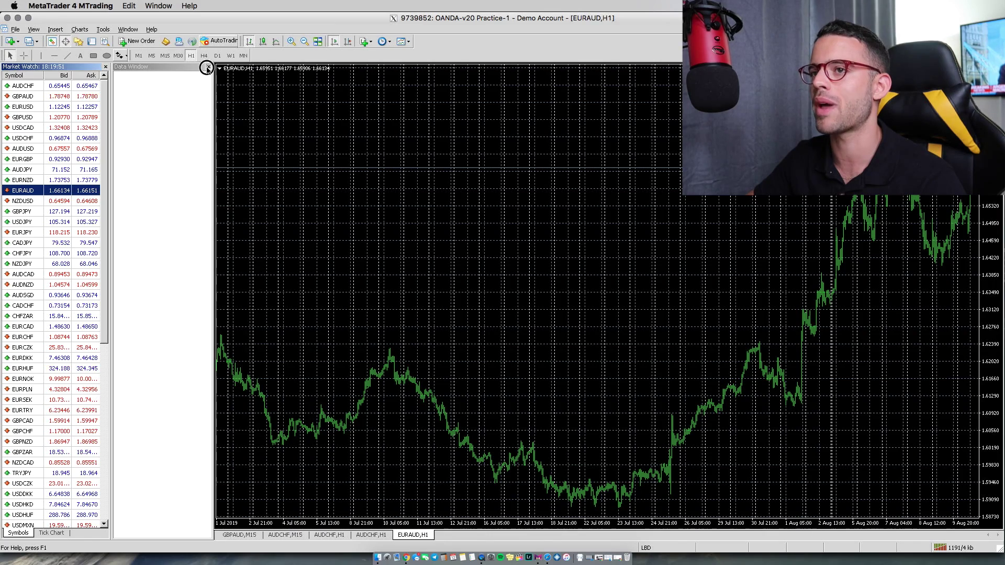
{"action": "left_click", "coordinate": [208, 67]}
{"action": "left_click", "coordinate": [80, 43]}
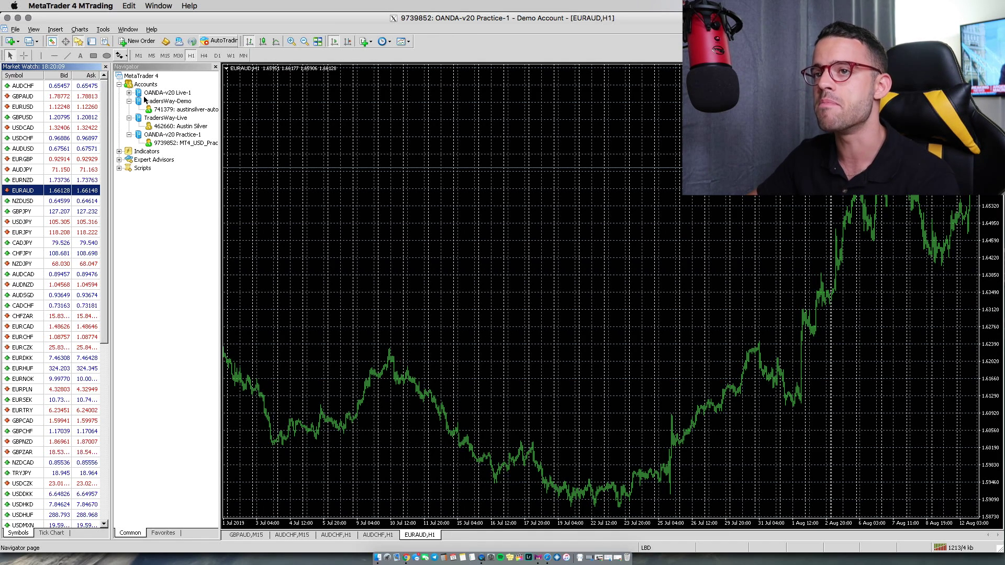
{"action": "left_click", "coordinate": [79, 46]}
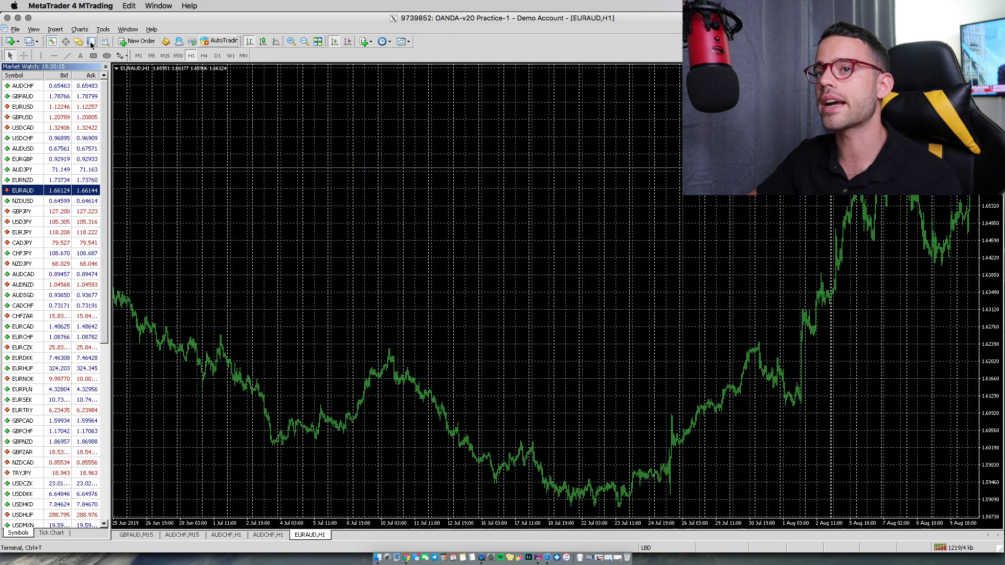
Show the Terminal with the account's open trades and balance
{"action": "left_click", "coordinate": [92, 45]}
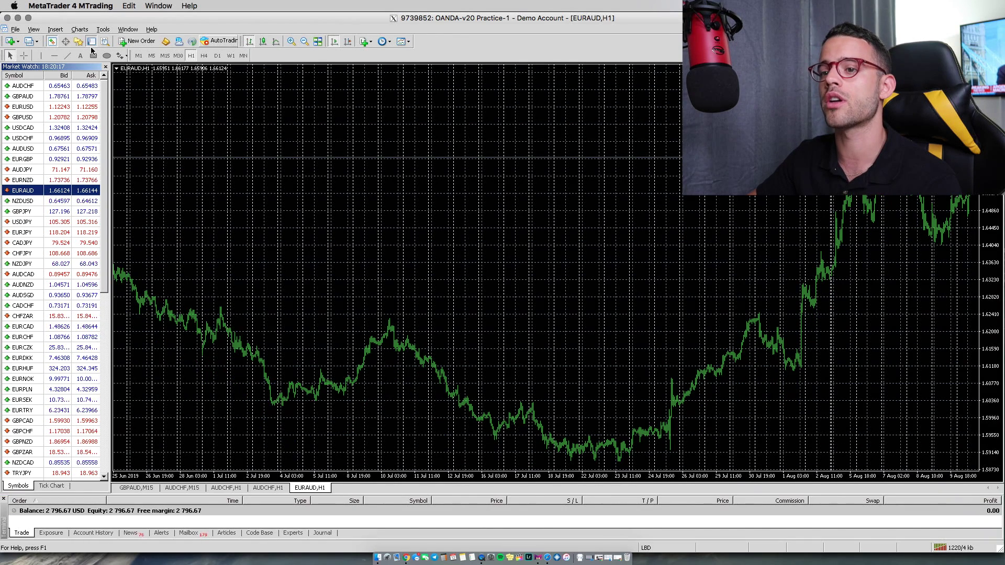
Look through the Terminal's exposure, account history, news, alerts, mailbox and articles pages, and return to the trade list
{"action": "left_click", "coordinate": [59, 533]}
{"action": "left_click", "coordinate": [110, 534]}
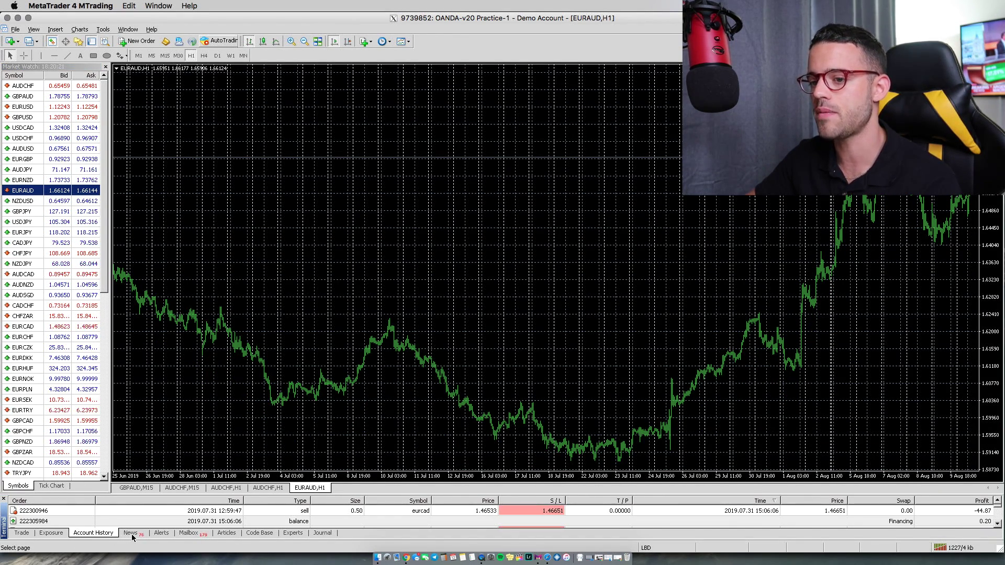
{"action": "left_click", "coordinate": [131, 534]}
{"action": "left_click", "coordinate": [166, 535]}
{"action": "left_click", "coordinate": [183, 533]}
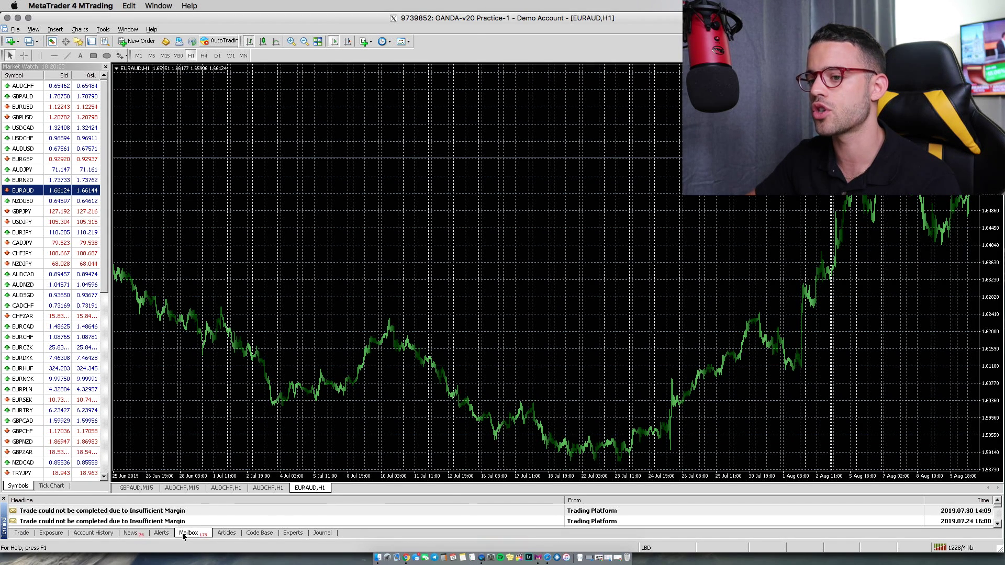
{"action": "left_click", "coordinate": [230, 534]}
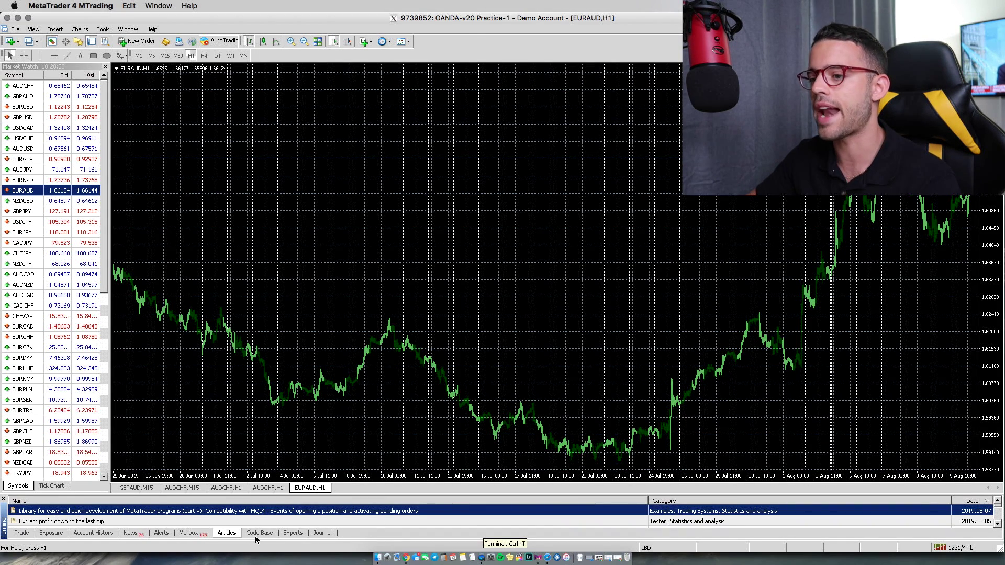
{"action": "left_click", "coordinate": [25, 534]}
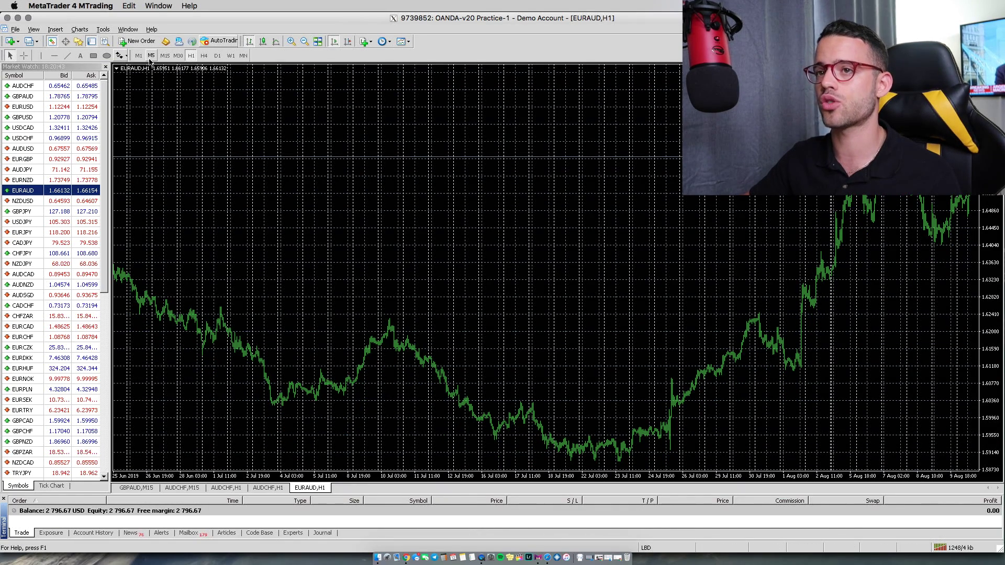
Show the one-click trading panel on the EURAUD H1 chart
{"action": "right_click", "coordinate": [196, 128]}
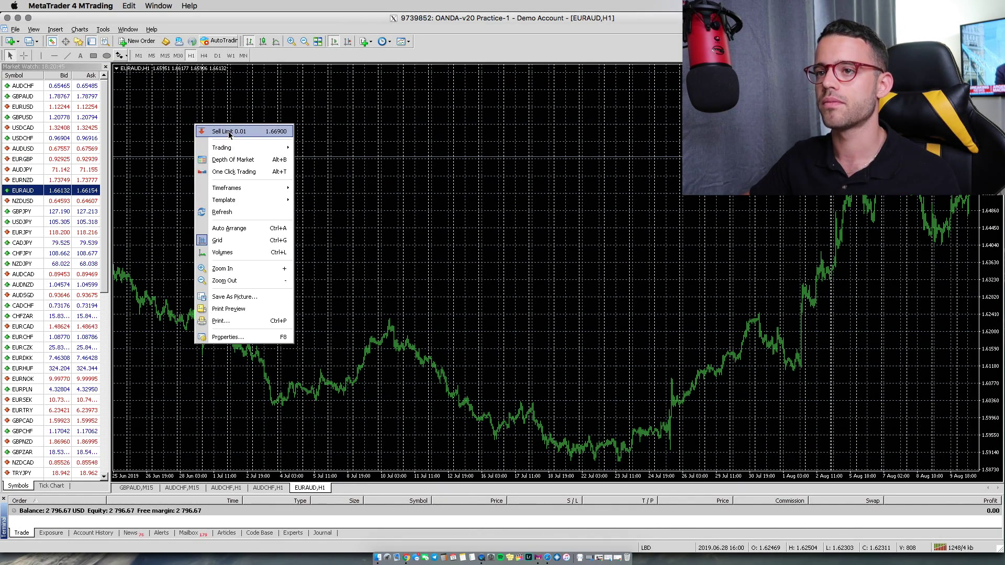
{"action": "left_click", "coordinate": [181, 94]}
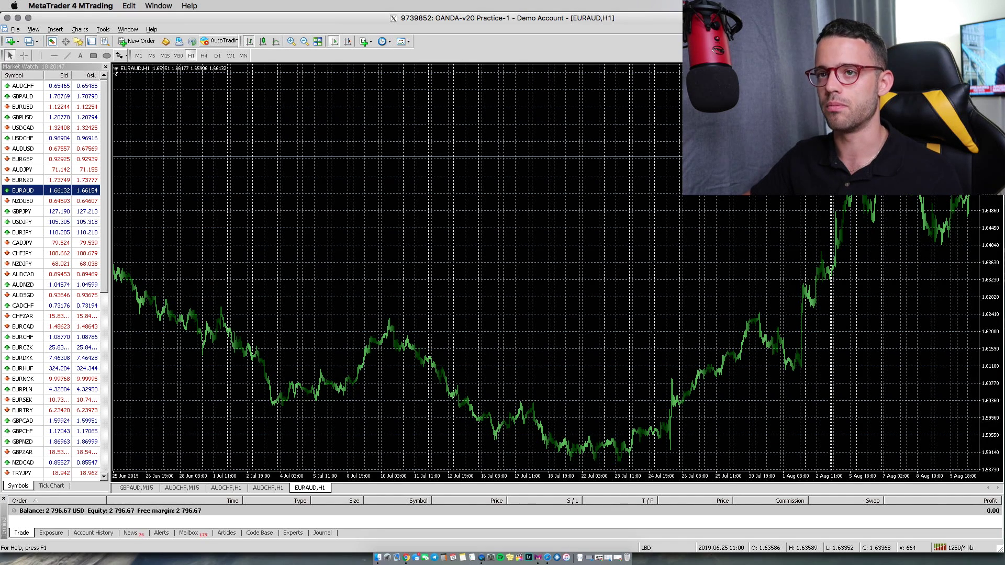
{"action": "left_click", "coordinate": [116, 70]}
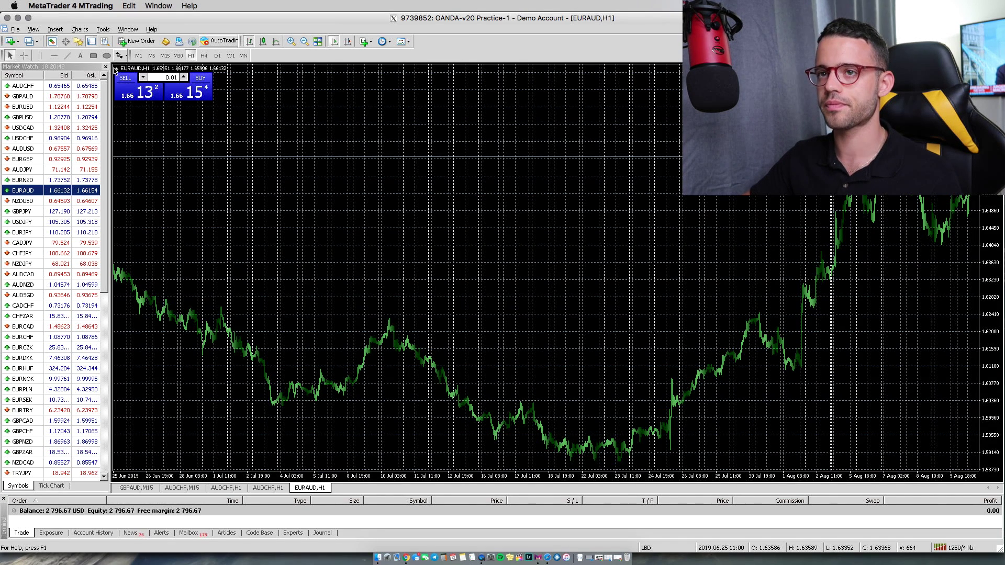
Open a 0.01-lot EURAUD sell trade and close it, and hide and reshow the Terminal
{"action": "left_click", "coordinate": [162, 101]}
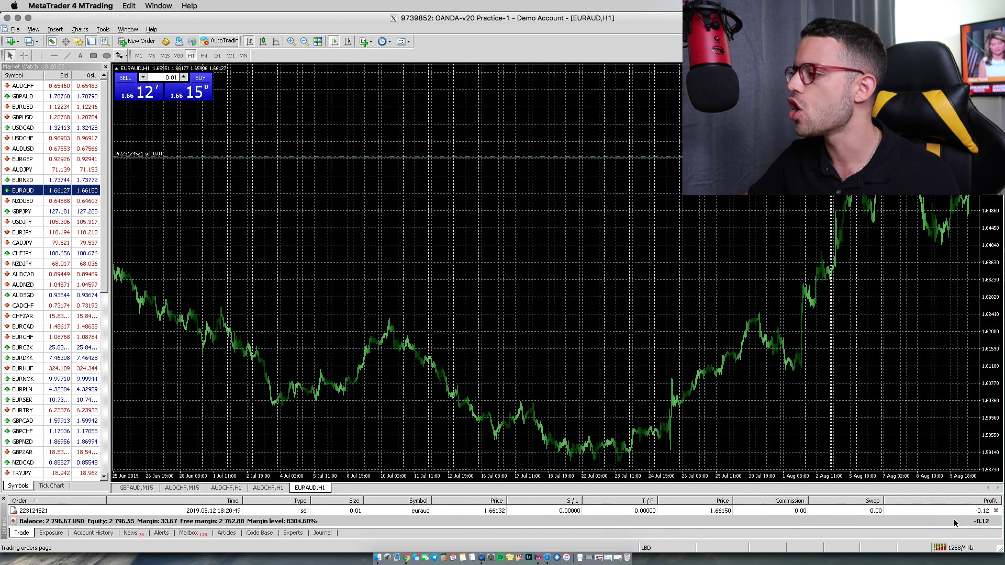
{"action": "left_click", "coordinate": [997, 511]}
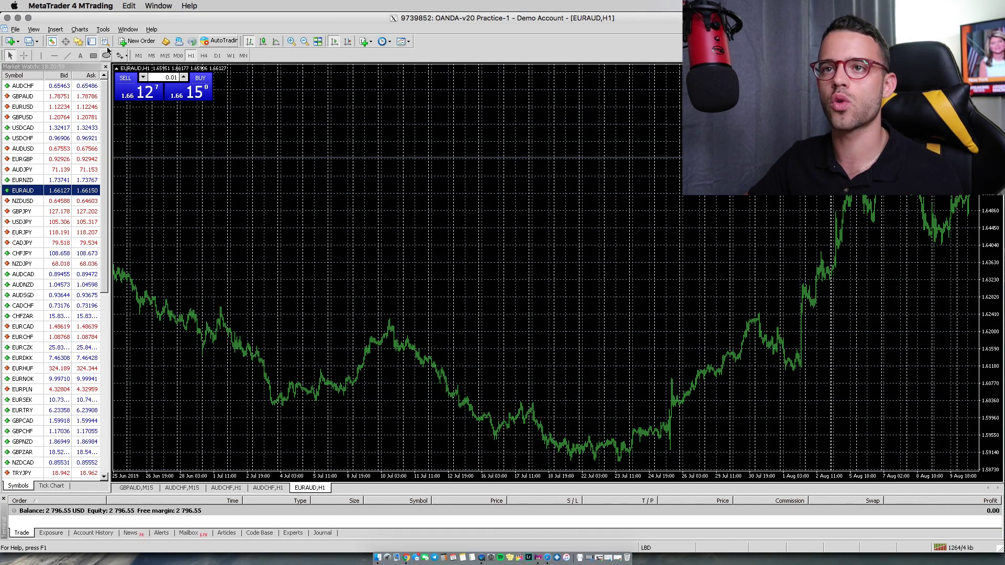
{"action": "left_click", "coordinate": [90, 42]}
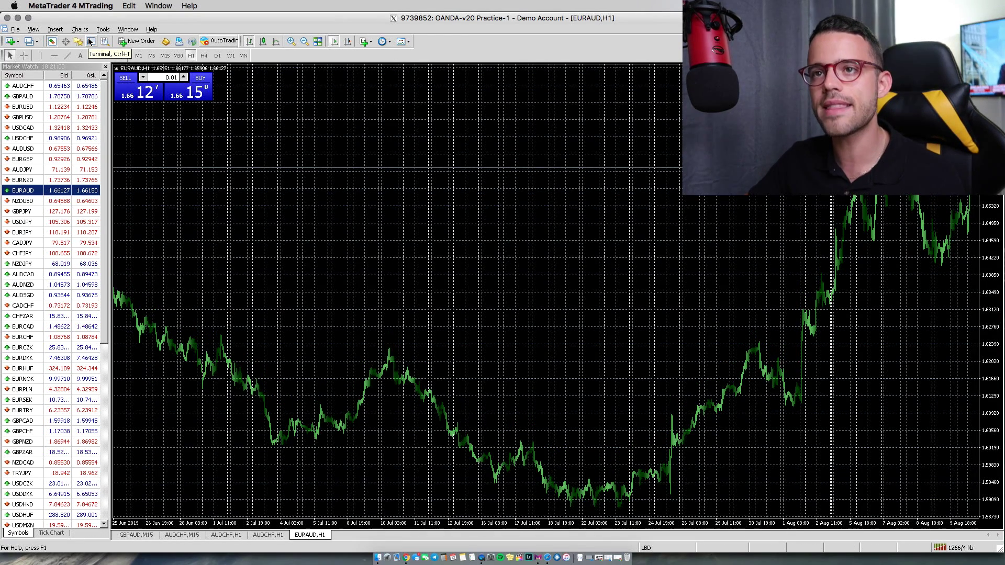
{"action": "left_click", "coordinate": [91, 42]}
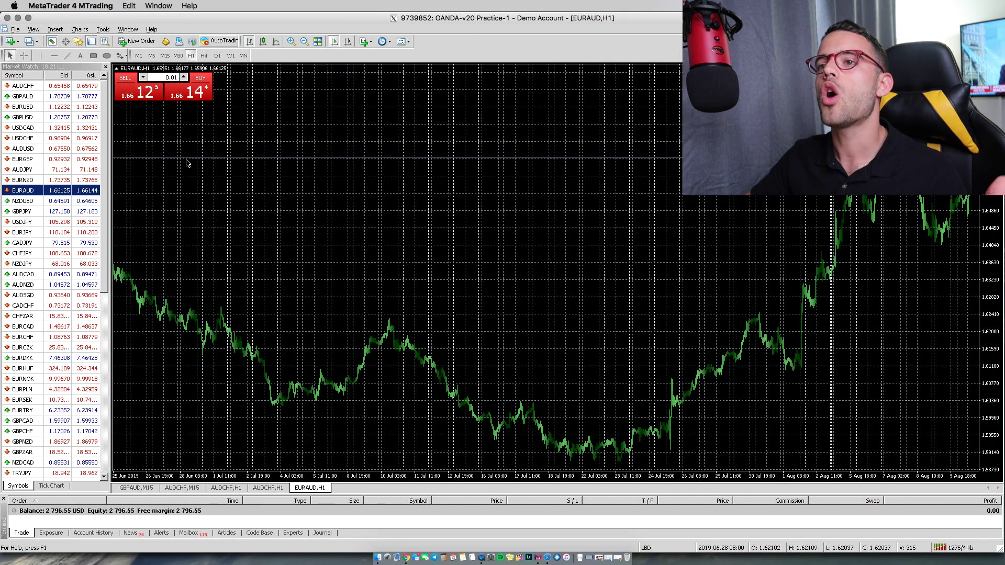
Buy 0.01 lots of EURAUD and set its stop loss to 1.65647 and take profit to 1.66873 on the chart
{"action": "left_click", "coordinate": [191, 97]}
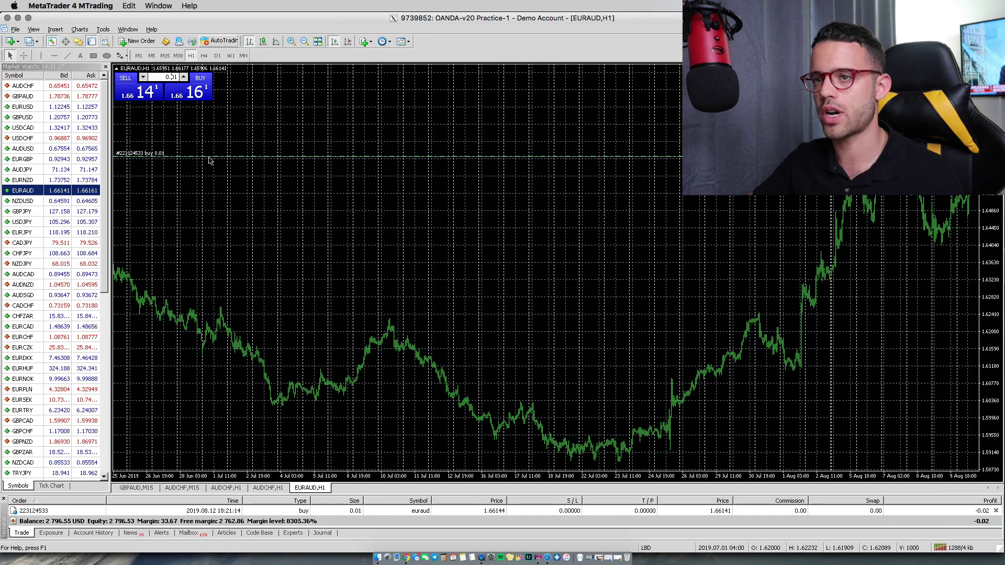
{"action": "left_click_drag", "start_coordinate": [209, 157], "coordinate": [206, 134]}
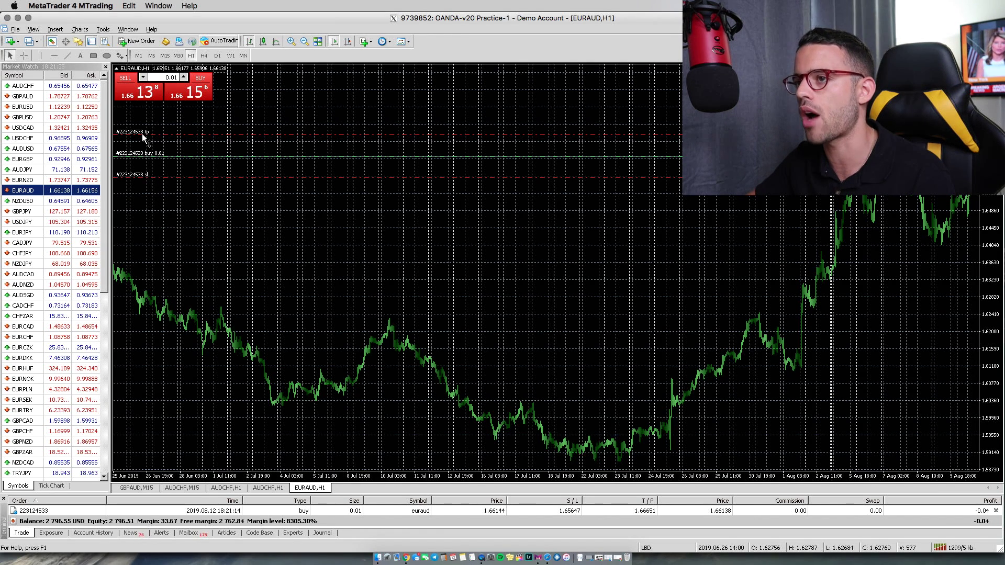
{"action": "left_click_drag", "start_coordinate": [190, 137], "coordinate": [190, 126]}
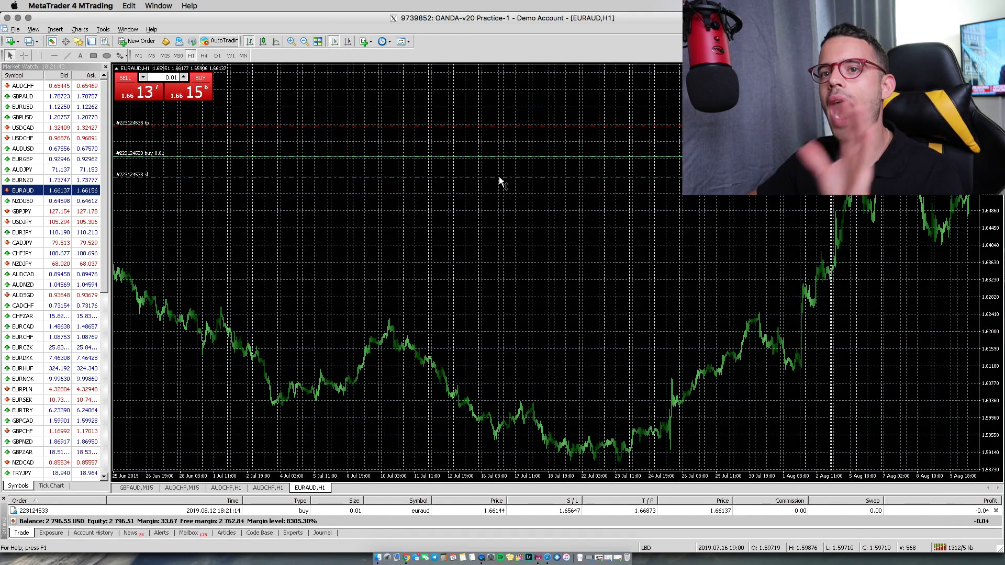
Check the projected profit and pips at the stop loss line, and close the EURAUD buy trade
{"action": "mouse_move", "coordinate": [498, 177]}
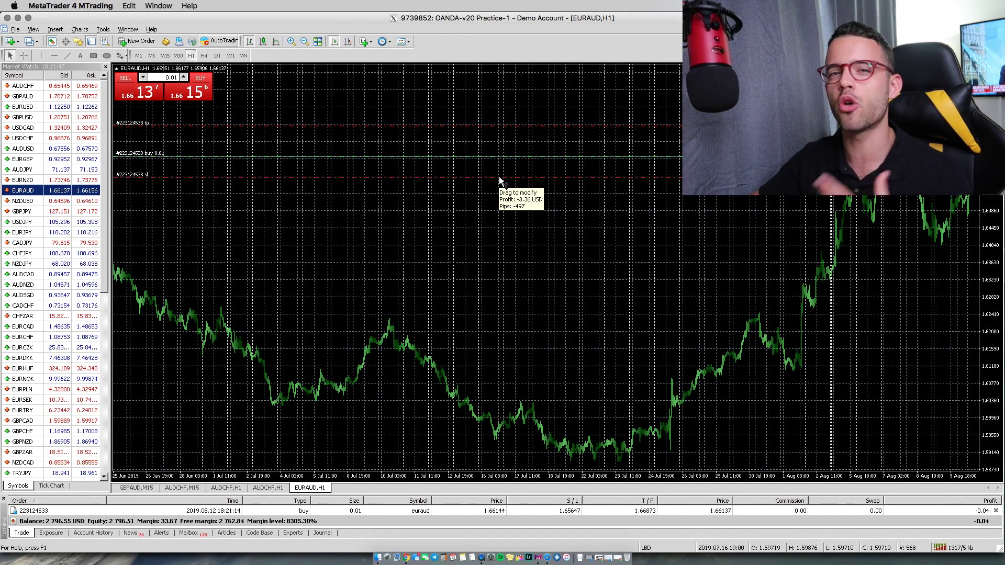
{"action": "scroll", "coordinate": [478, 175], "scroll_direction": "up", "scroll_amount": 1}
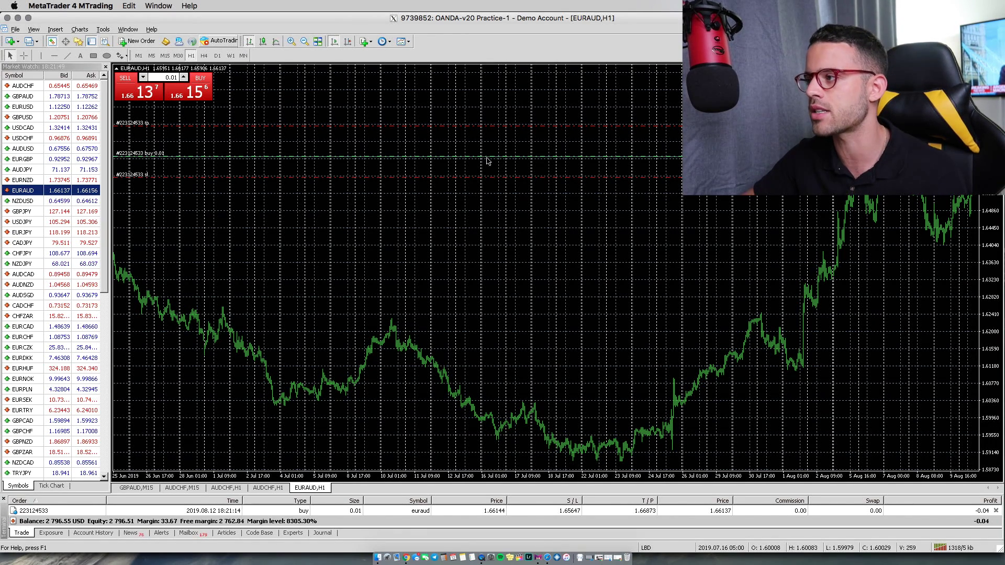
{"action": "scroll", "coordinate": [487, 161], "scroll_direction": "down", "scroll_amount": 1}
{"action": "mouse_move", "coordinate": [487, 158]}
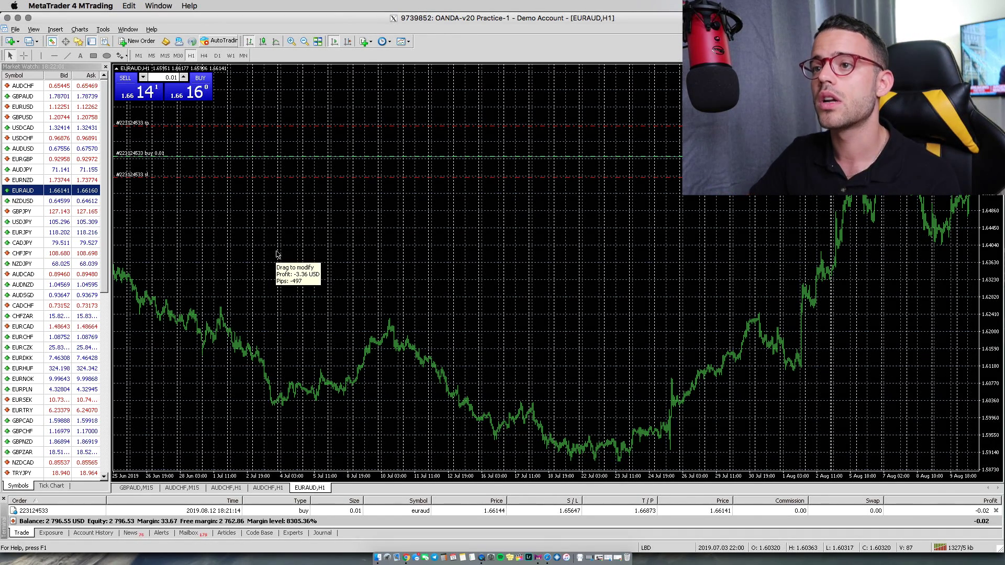
{"action": "left_click", "coordinate": [996, 511]}
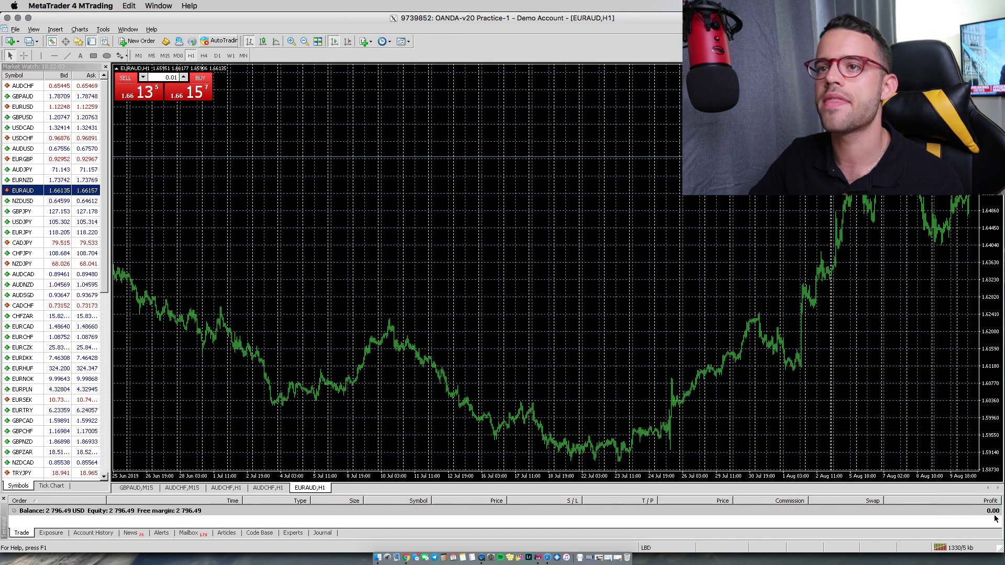
View the Strategy Tester and the new order window, closing each one again
{"action": "left_click", "coordinate": [105, 41]}
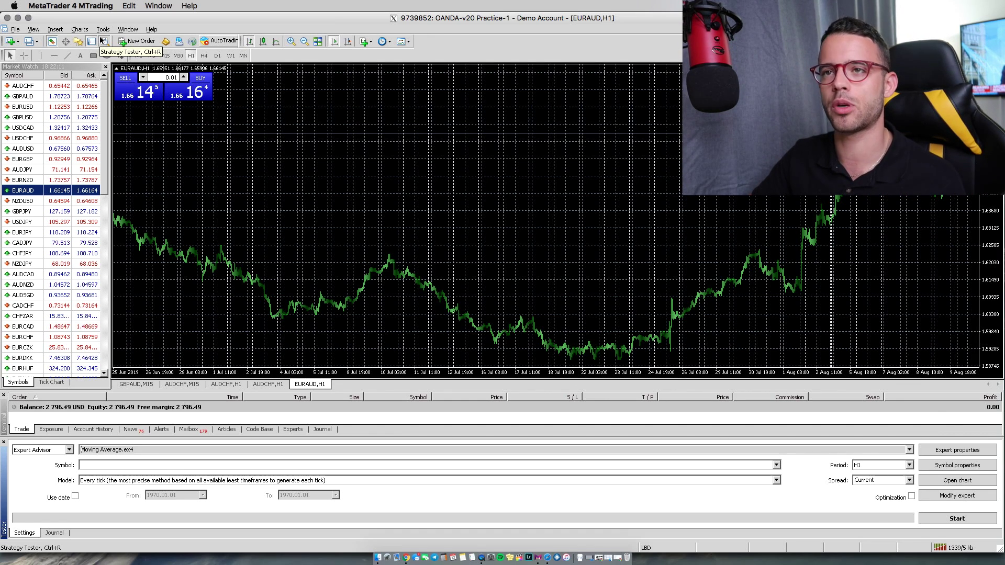
{"action": "left_click", "coordinate": [102, 42]}
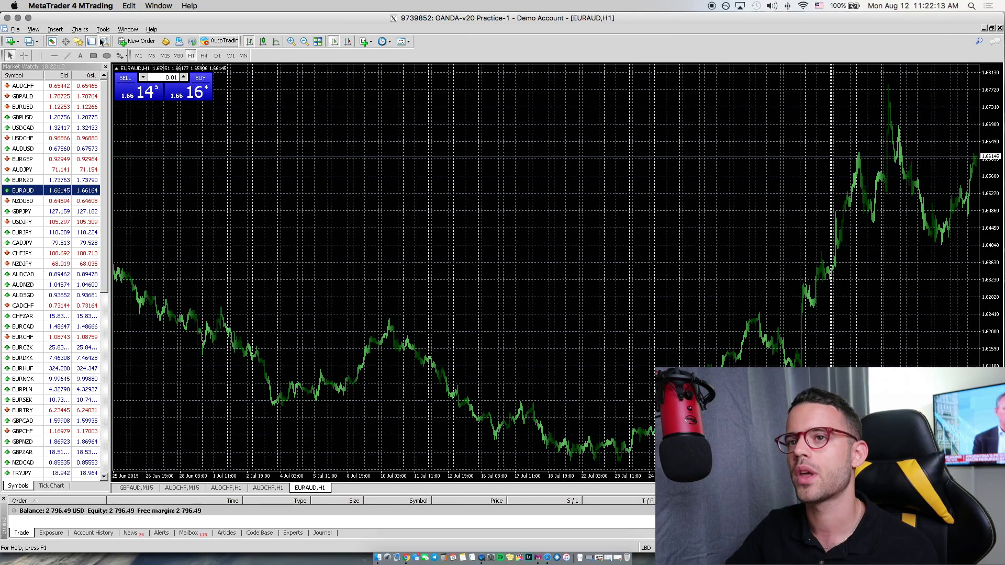
{"action": "left_click", "coordinate": [138, 41]}
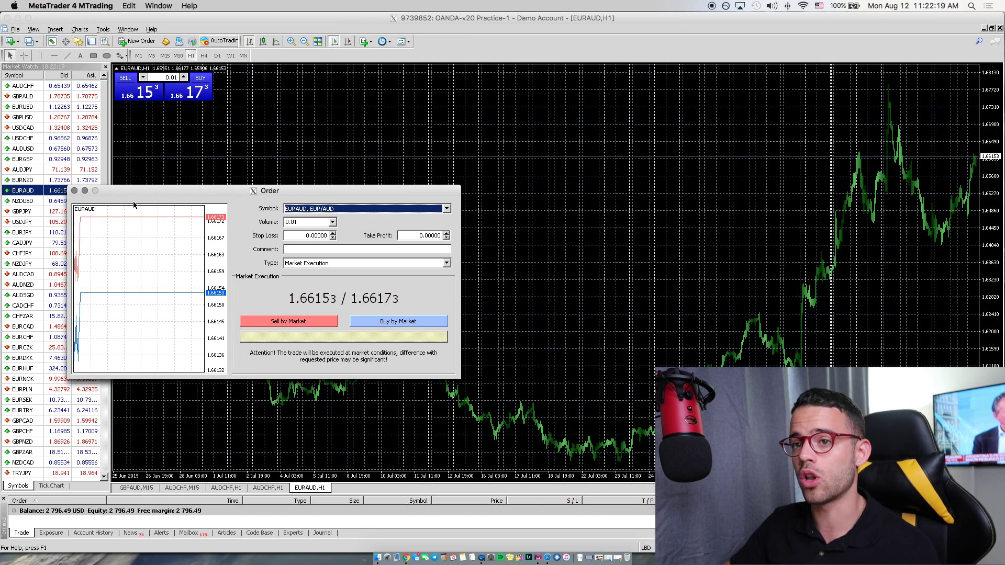
{"action": "left_click", "coordinate": [74, 191]}
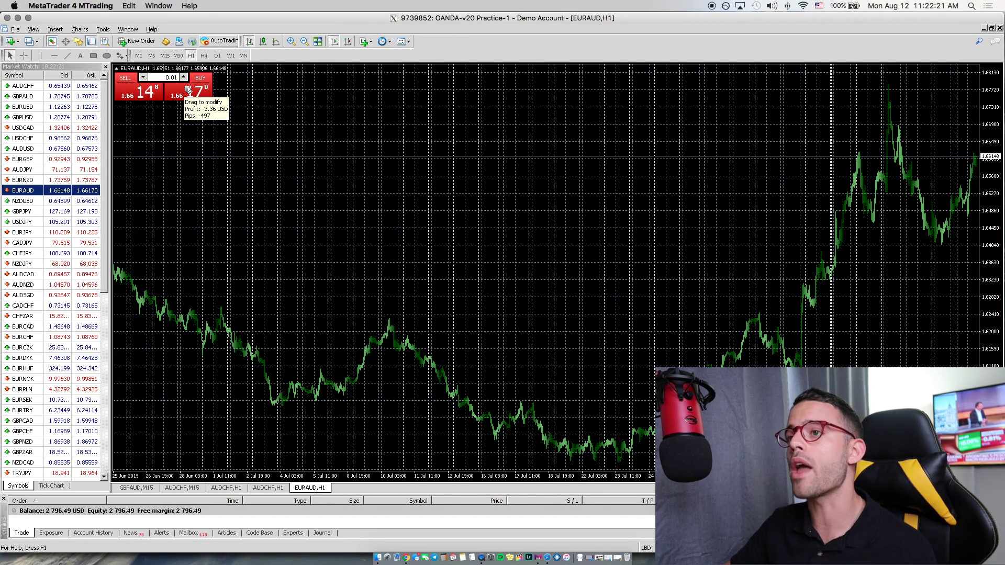
Hide the one-click trading panel on the EURAUD chart and show it again
{"action": "right_click", "coordinate": [245, 118]}
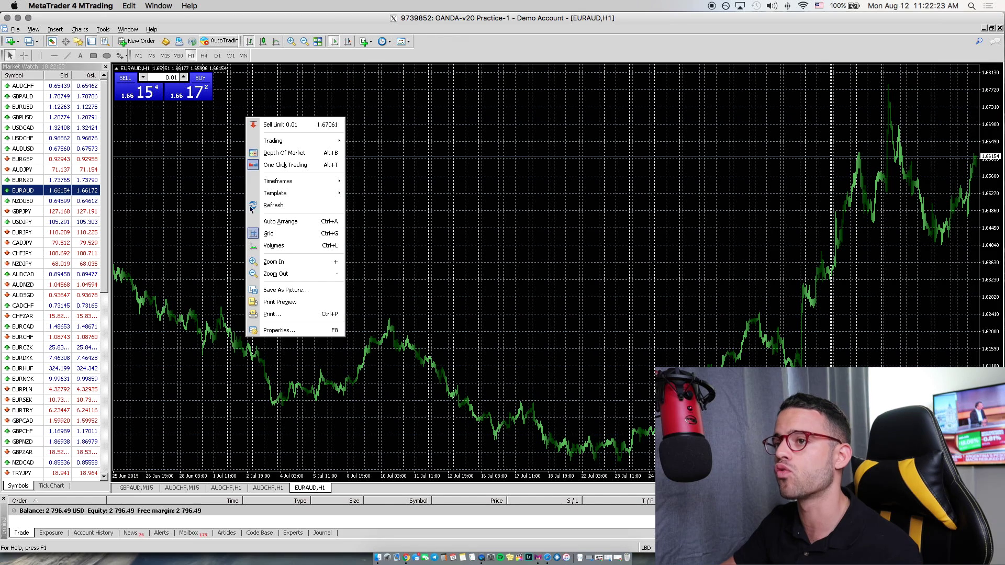
{"action": "left_click", "coordinate": [279, 165]}
{"action": "right_click", "coordinate": [251, 139]}
{"action": "left_click", "coordinate": [283, 191]}
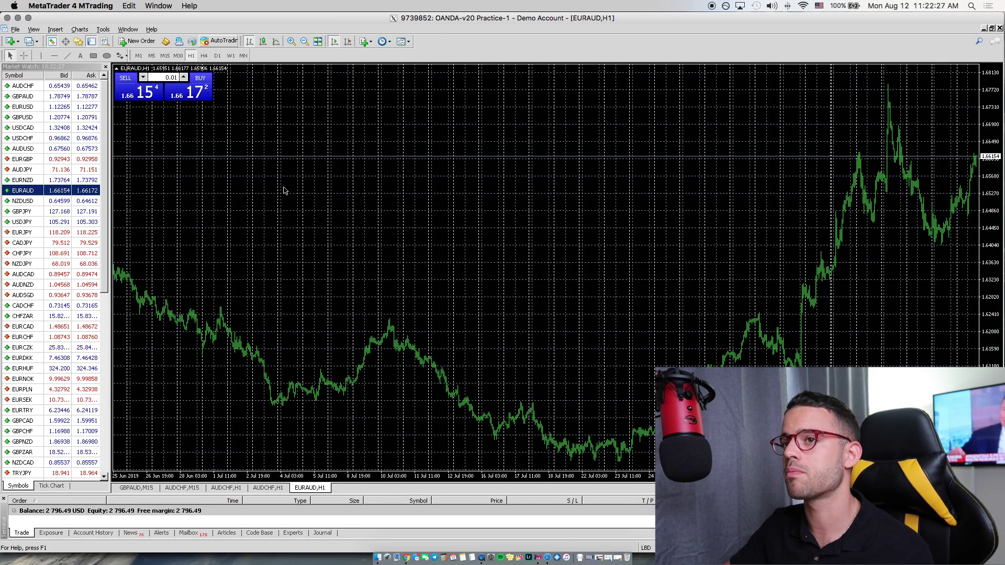
Change the EURAUD chart to a line and then to candlesticks, and zoom in until individual candles are distinct
{"action": "left_click", "coordinate": [277, 42]}
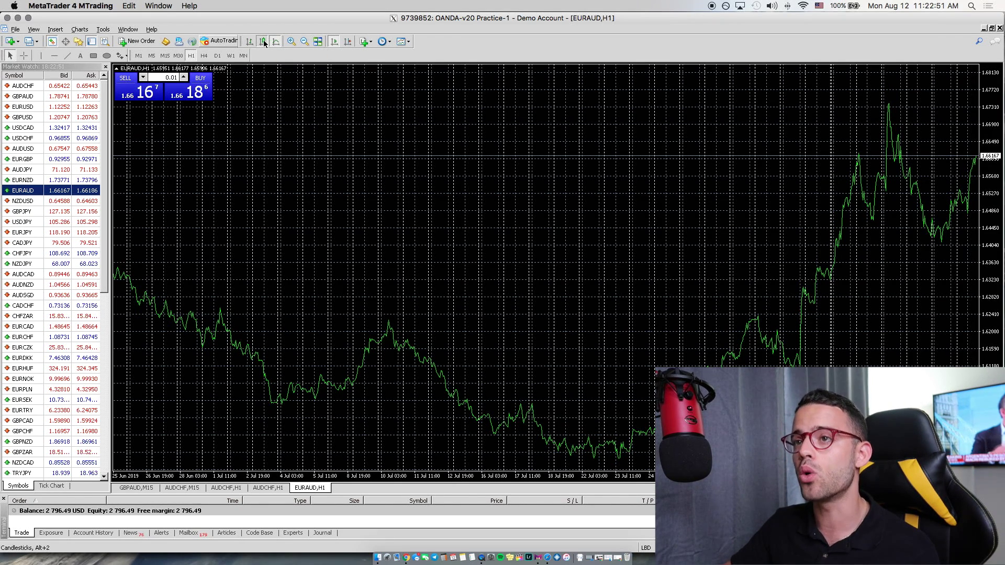
{"action": "left_click", "coordinate": [263, 41]}
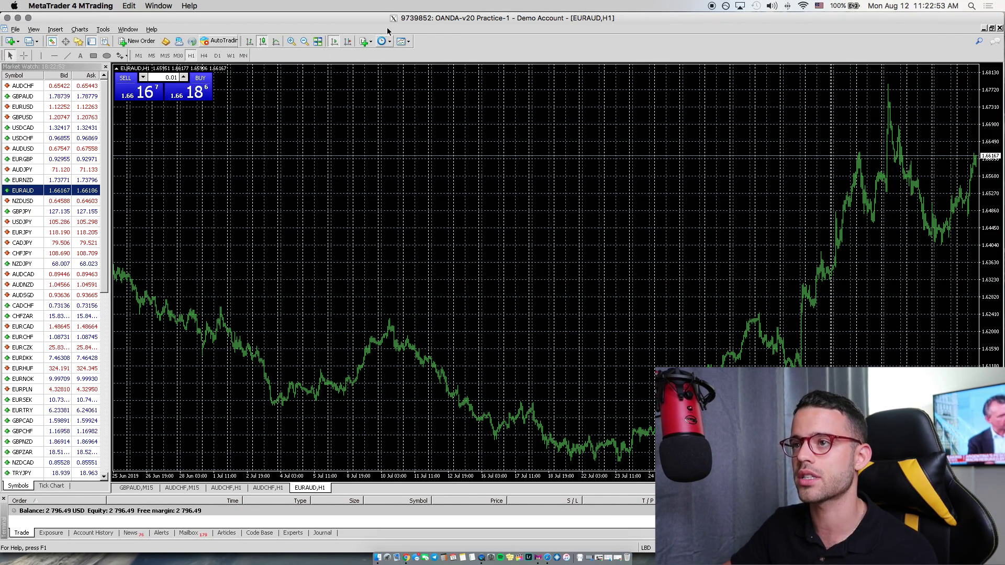
{"action": "left_click", "coordinate": [292, 41]}
{"action": "left_click", "coordinate": [292, 42]}
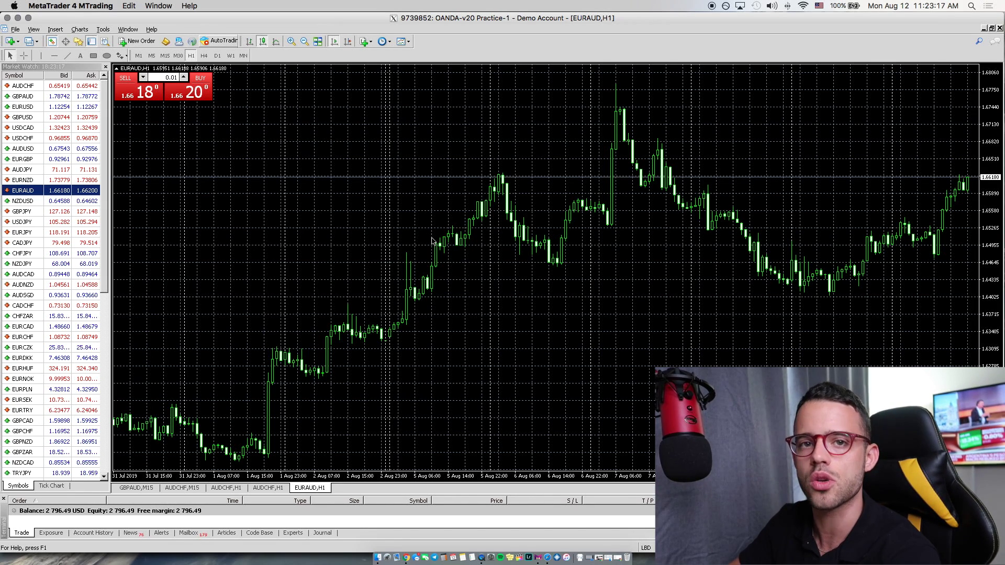
{"action": "left_click", "coordinate": [290, 42]}
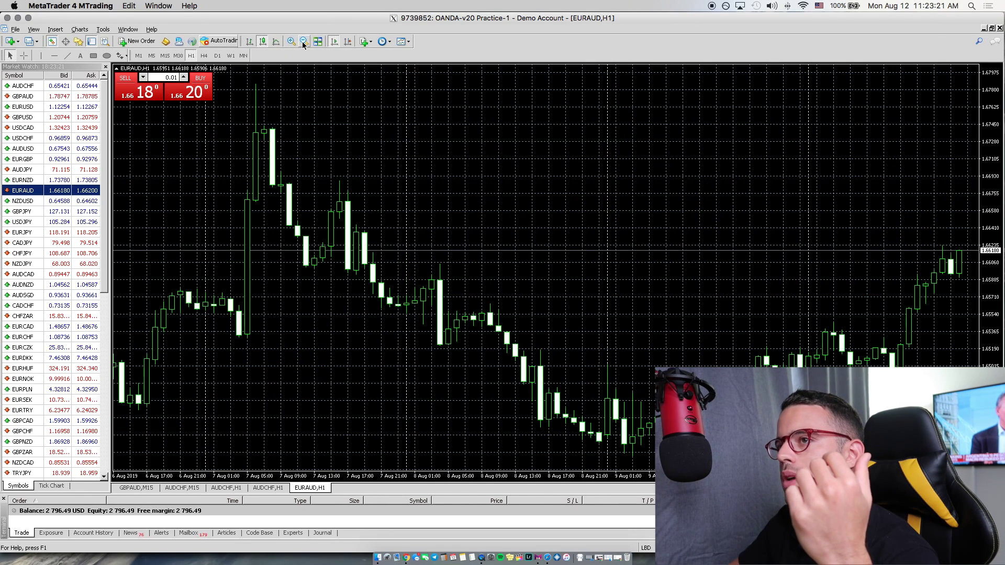
{"action": "left_click", "coordinate": [303, 42]}
{"action": "left_click", "coordinate": [291, 43]}
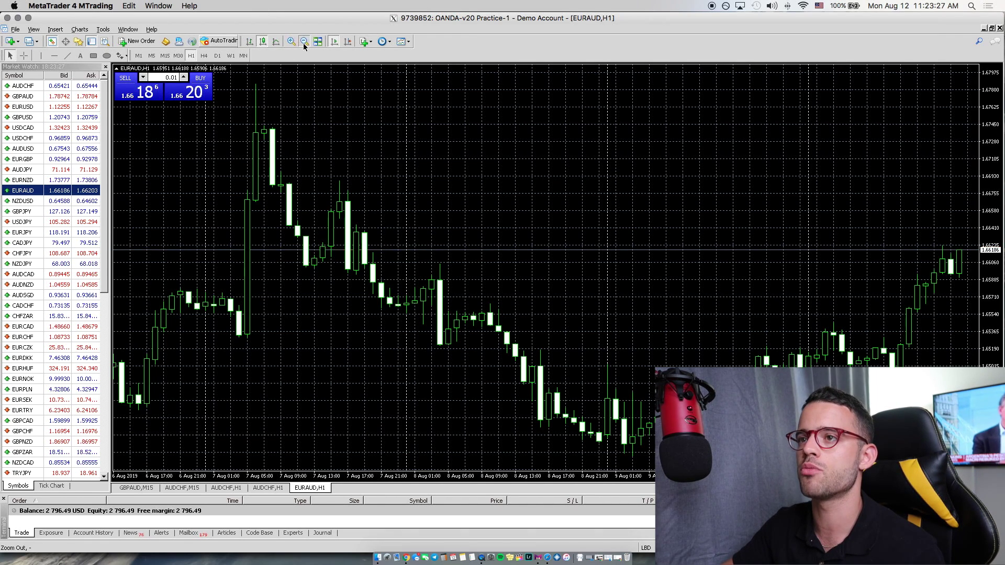
{"action": "left_click", "coordinate": [304, 42]}
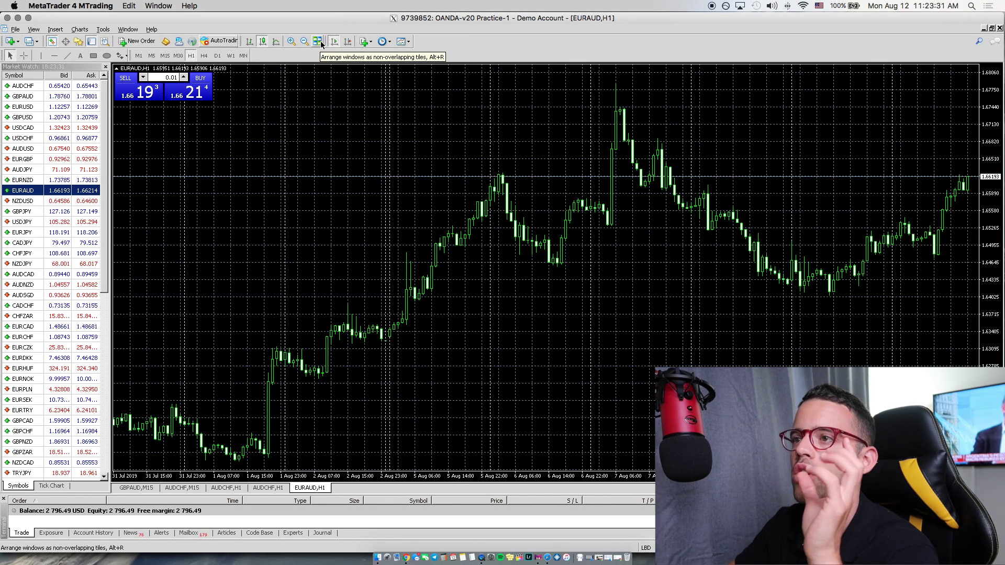
Tile all open charts without overlap, maximise the GBPAUD M15 chart and go back to the EURAUD H1 chart
{"action": "left_click", "coordinate": [320, 43]}
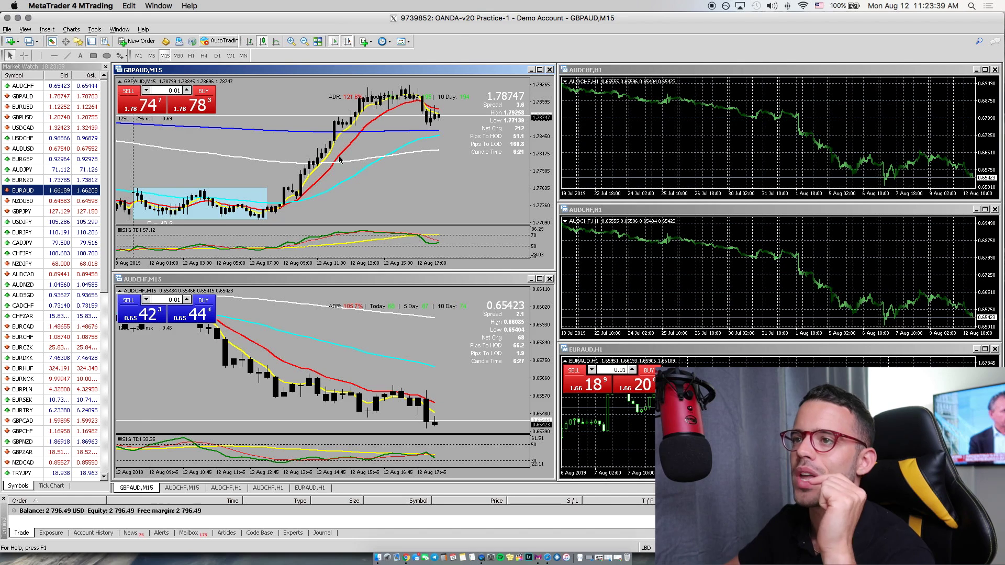
{"action": "left_click", "coordinate": [538, 70]}
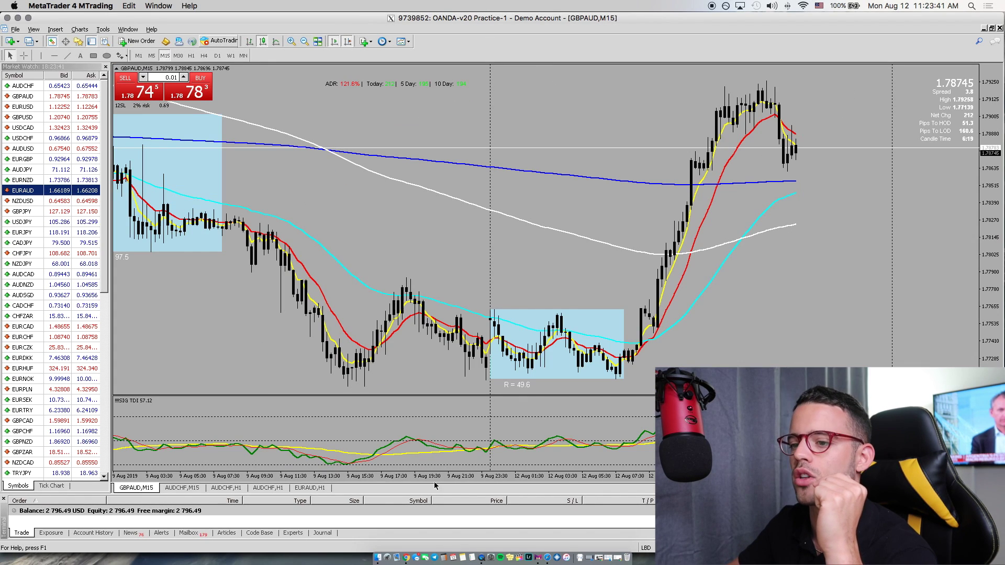
{"action": "left_click", "coordinate": [304, 488]}
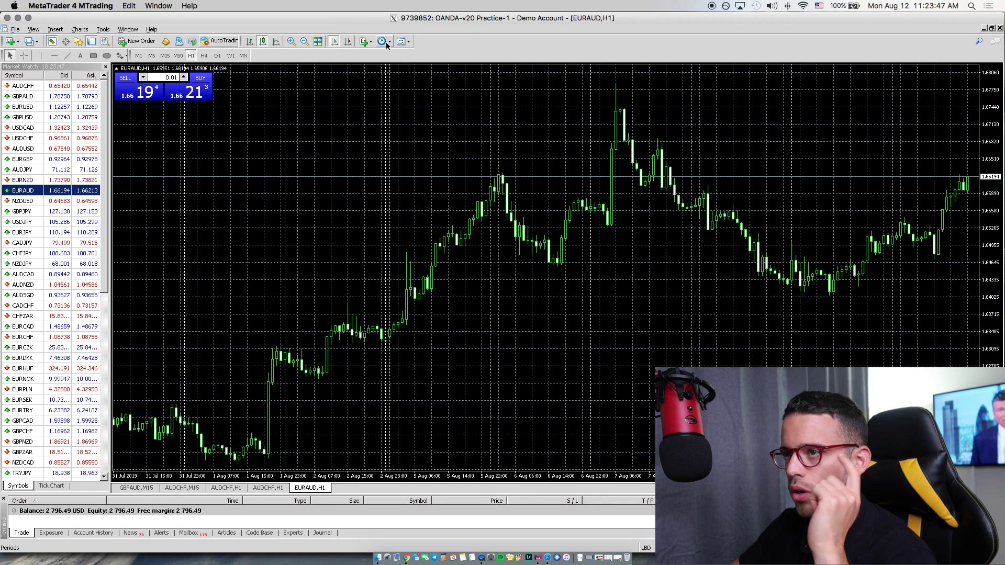
Turn off auto scroll and move the EURAUD chart back to the price history of late July 2019
{"action": "left_click", "coordinate": [335, 42]}
{"action": "scroll", "coordinate": [315, 235], "scroll_direction": "down", "scroll_amount": 5}
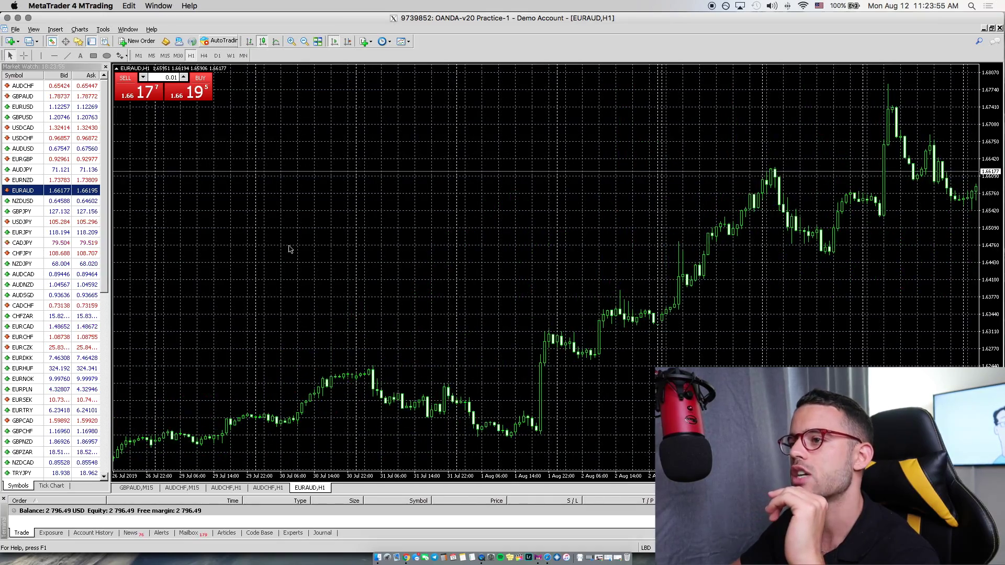
{"action": "left_click_drag", "start_coordinate": [290, 249], "coordinate": [471, 225]}
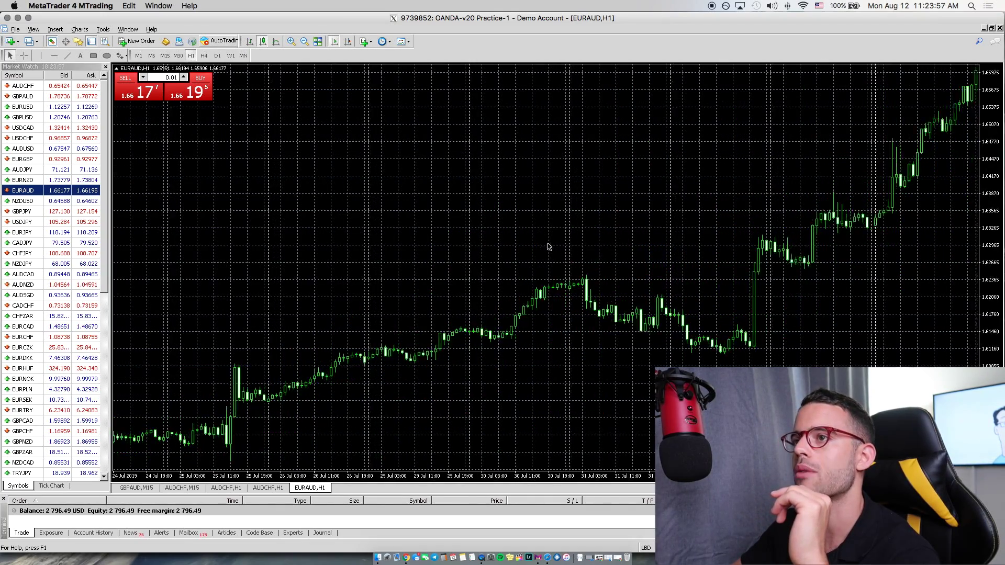
Move the EURAUD chart forward to the latest prices and turn on chart shift to leave space after the last candle
{"action": "left_click_drag", "start_coordinate": [785, 225], "coordinate": [467, 204]}
{"action": "left_click_drag", "start_coordinate": [837, 209], "coordinate": [580, 210]}
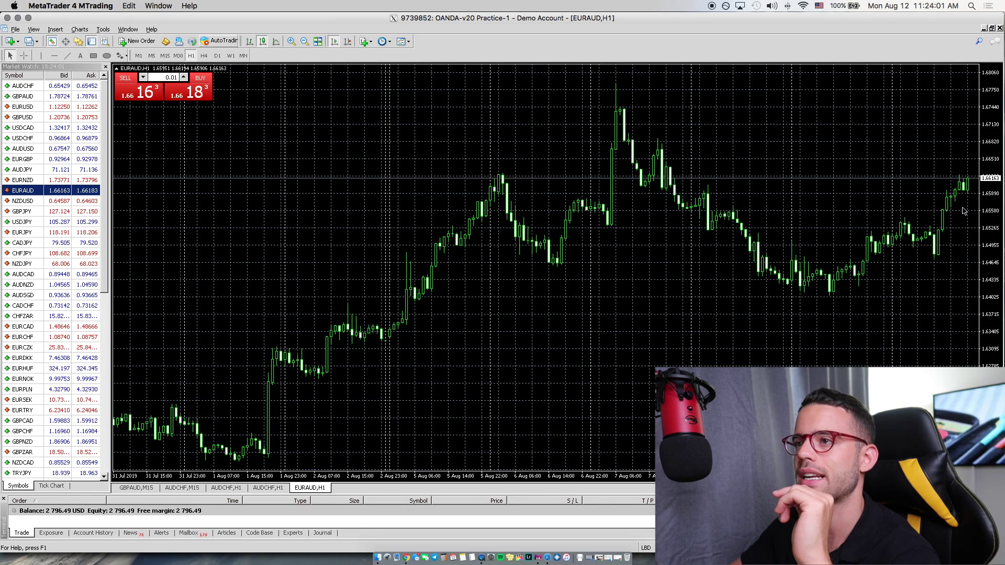
{"action": "left_click", "coordinate": [349, 42]}
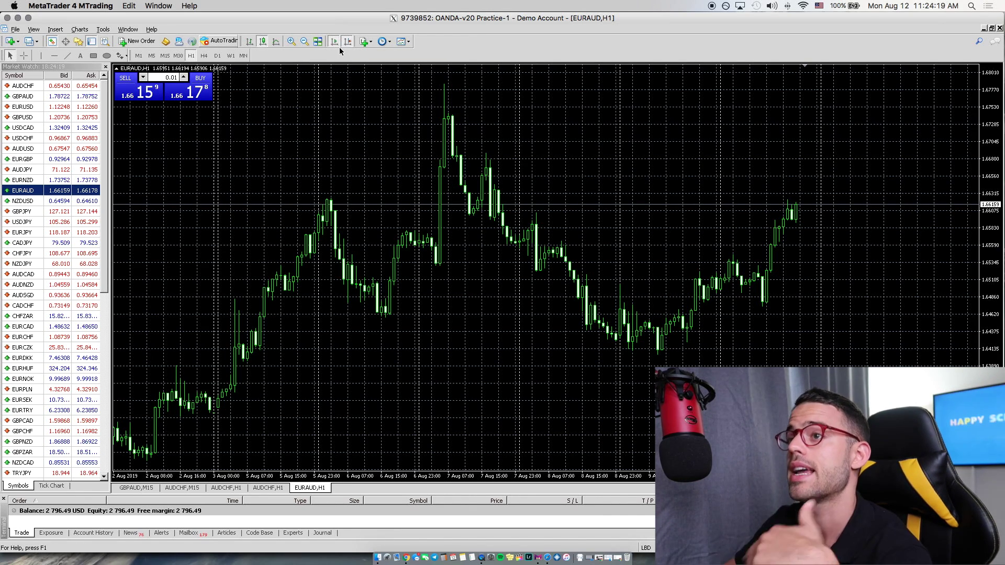
Move the EURAUD H1 chart back to the price history of early July 2019
{"action": "left_click_drag", "start_coordinate": [314, 191], "coordinate": [627, 261]}
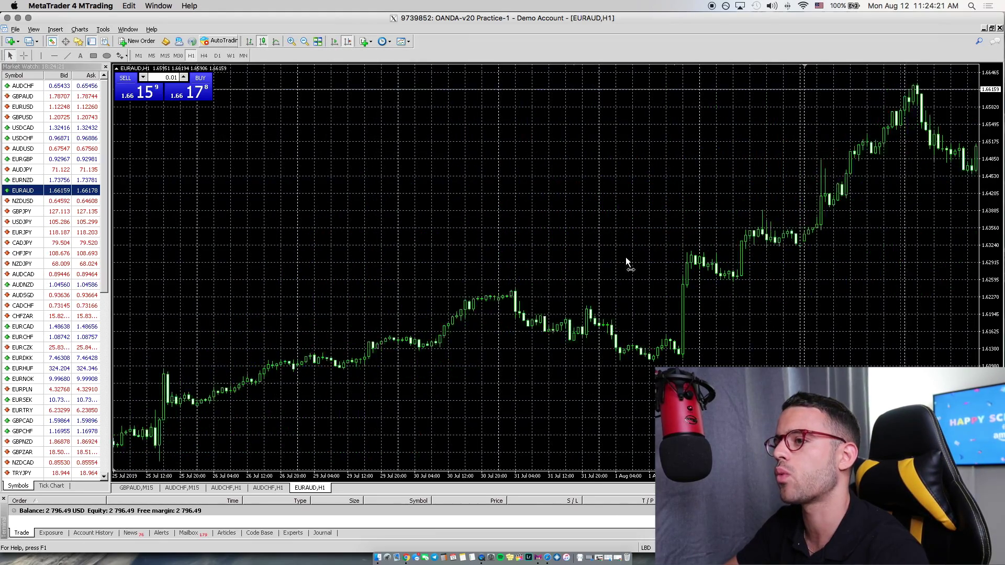
{"action": "left_click_drag", "start_coordinate": [197, 260], "coordinate": [563, 260]}
{"action": "scroll", "coordinate": [387, 255], "scroll_direction": "left", "scroll_amount": 15}
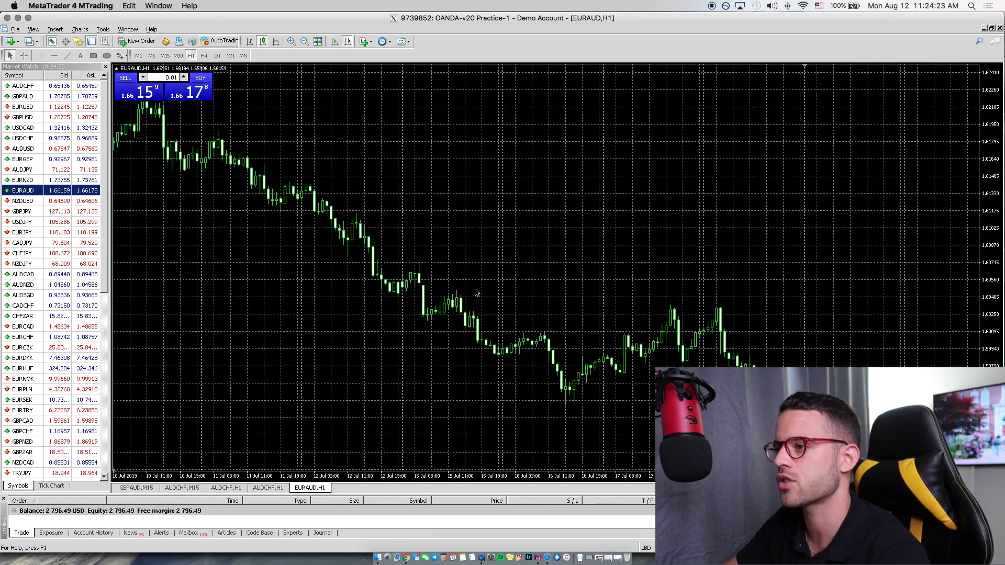
{"action": "scroll", "coordinate": [304, 336], "scroll_direction": "left", "scroll_amount": 3}
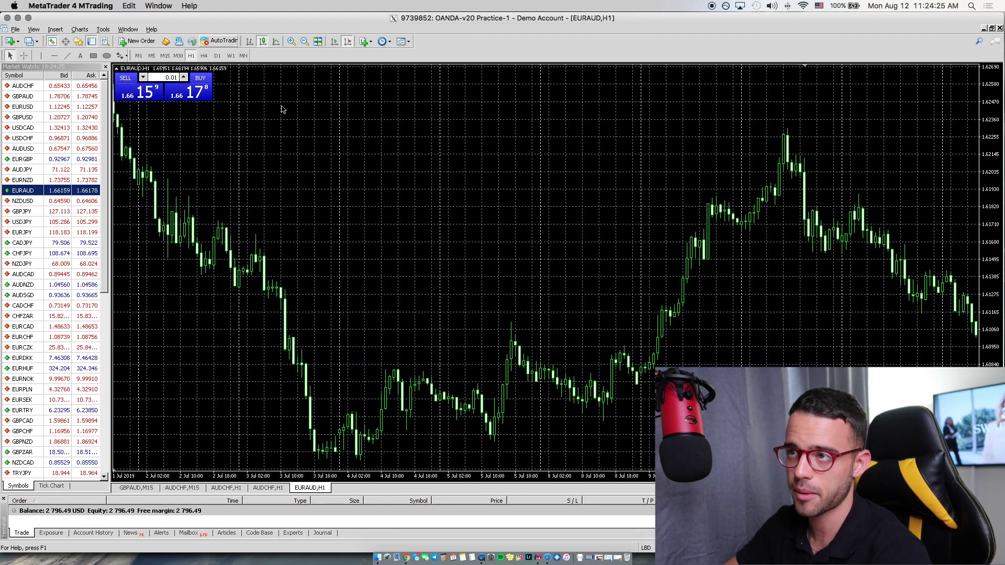
{"action": "left_click", "coordinate": [348, 41]}
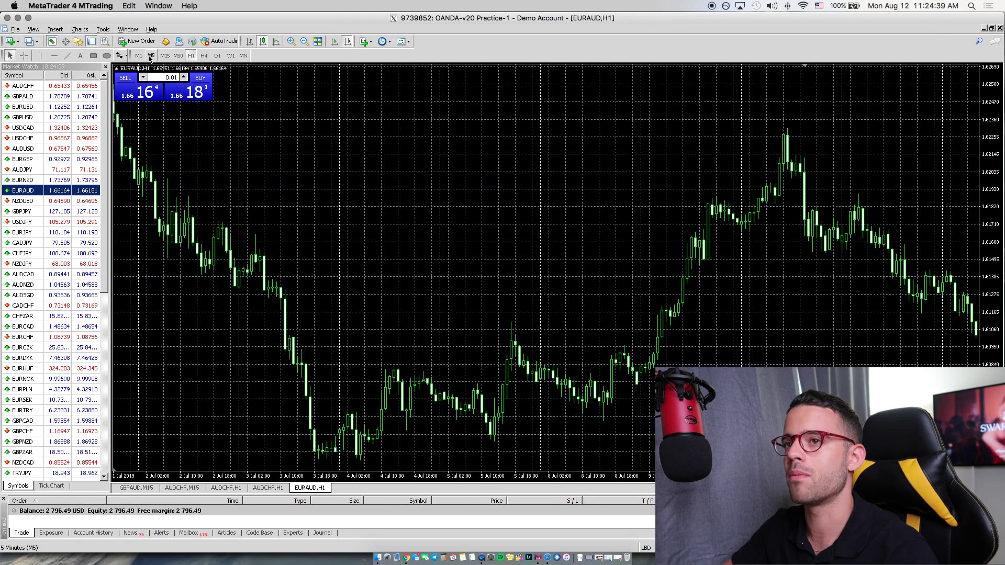
Switch the EURAUD chart to the 1-minute timeframe
{"action": "left_click", "coordinate": [382, 42]}
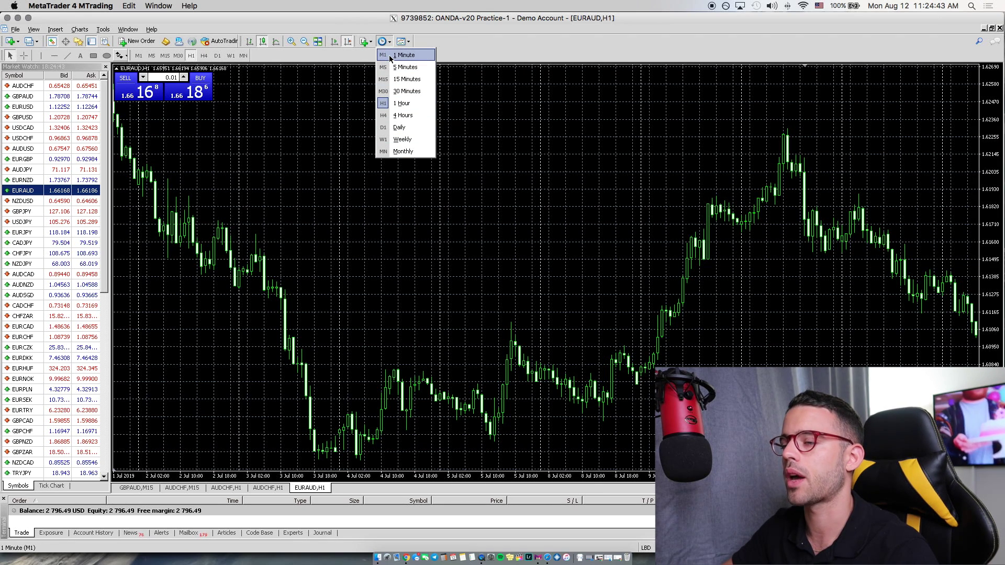
{"action": "left_click", "coordinate": [389, 55]}
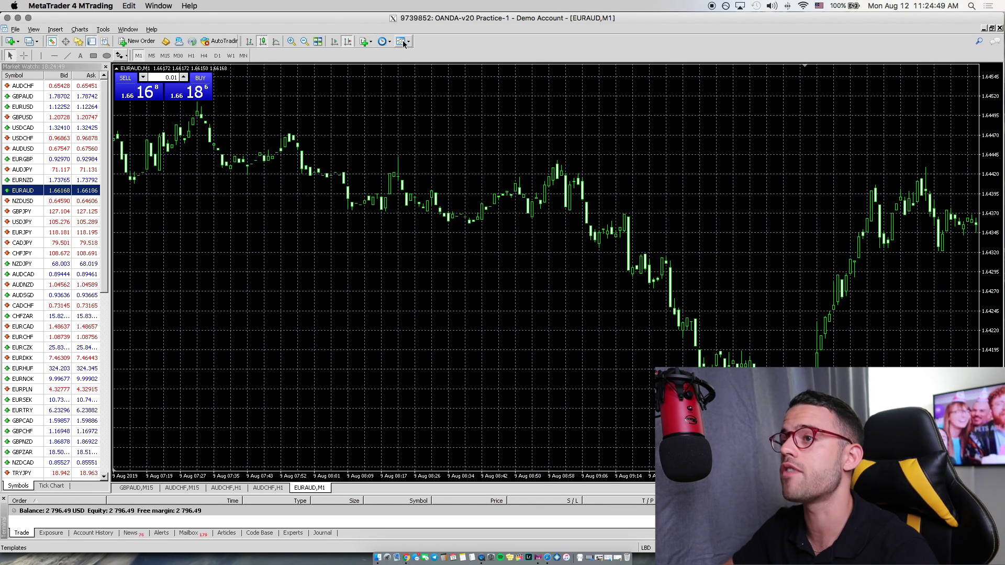
Look through the available indicators, including the volume and custom ones, and the chart template options
{"action": "left_click", "coordinate": [371, 43]}
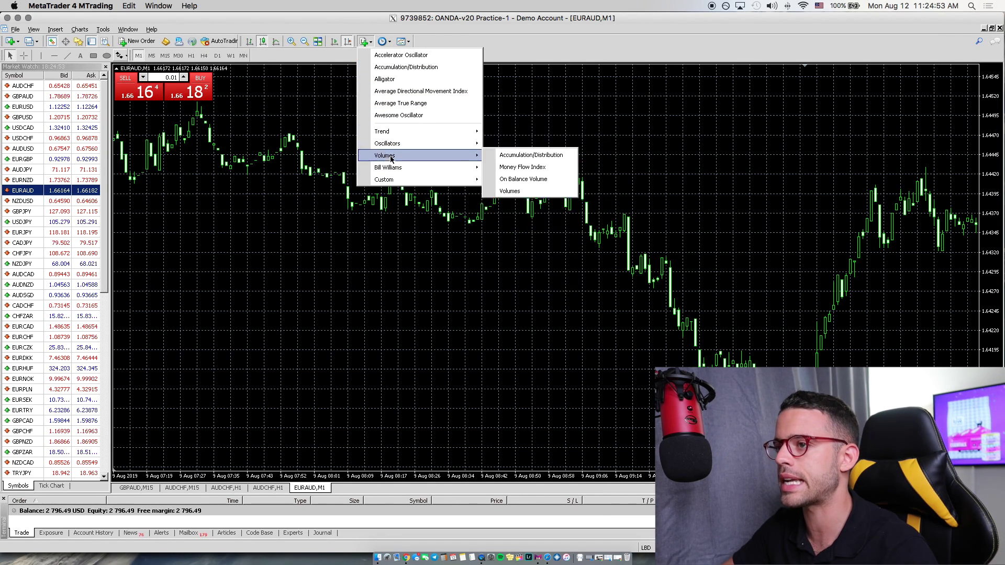
{"action": "mouse_move", "coordinate": [458, 180]}
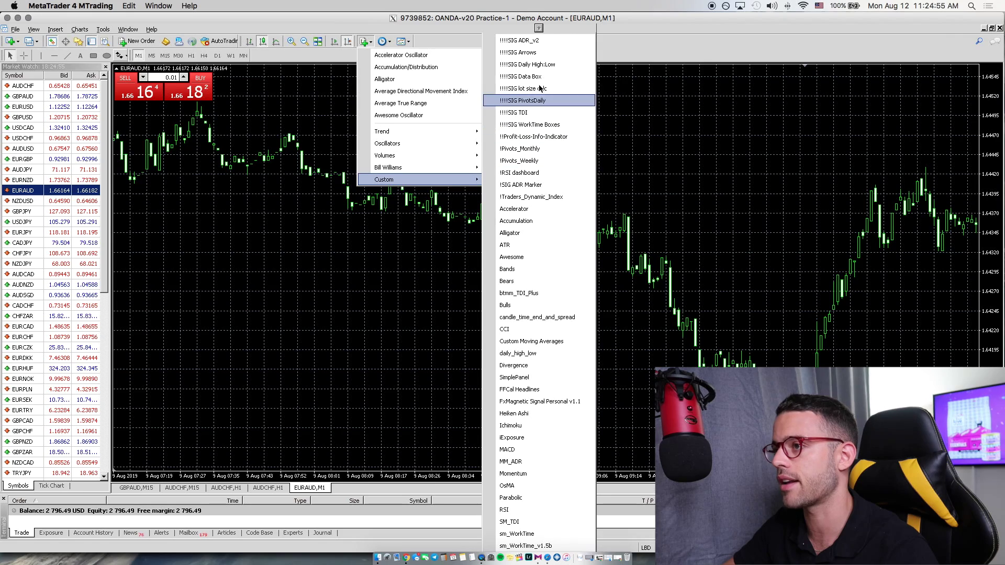
{"action": "left_click", "coordinate": [405, 39]}
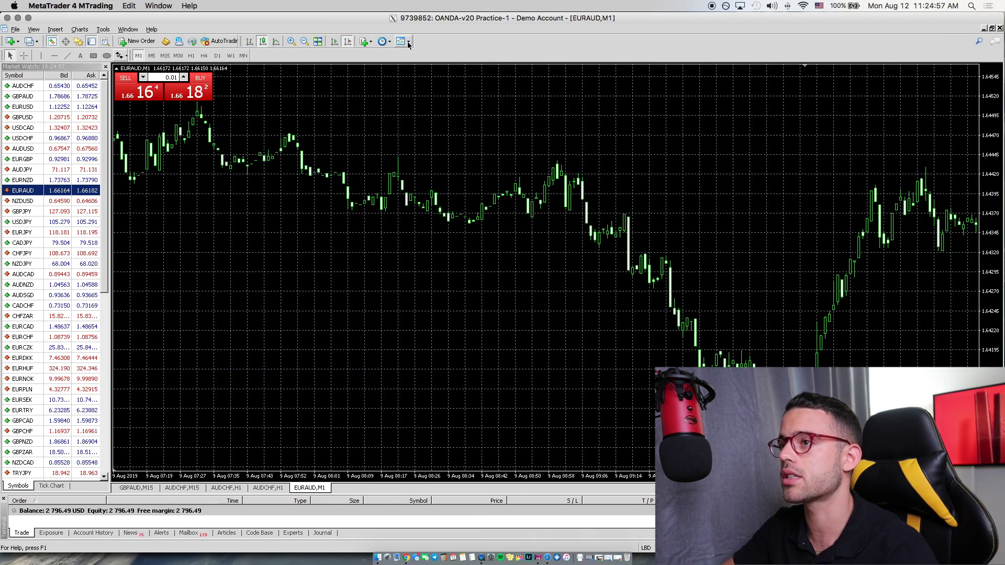
{"action": "left_click", "coordinate": [409, 43]}
{"action": "left_click", "coordinate": [433, 117]}
{"action": "left_click", "coordinate": [341, 180]}
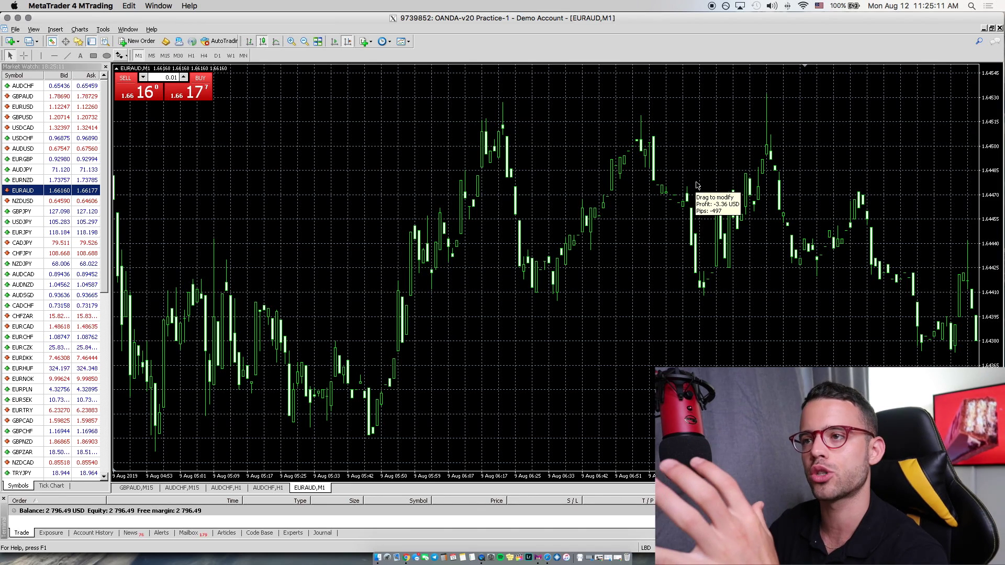
View the GBPAUD M15 chart for comparison, and turn auto scroll back on for the EURAUD chart
{"action": "left_click", "coordinate": [137, 488]}
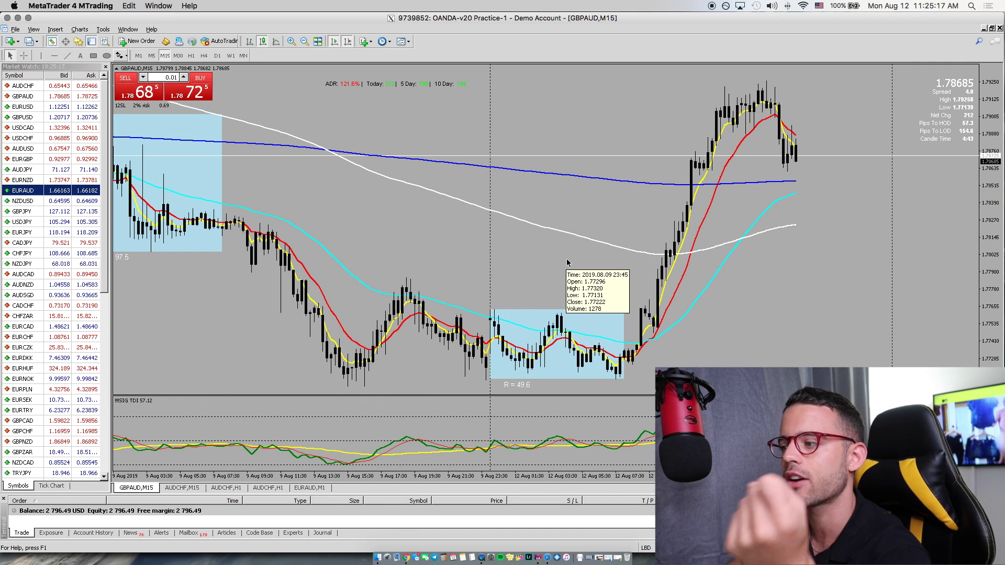
{"action": "left_click", "coordinate": [320, 488]}
{"action": "left_click_drag", "start_coordinate": [558, 248], "coordinate": [341, 260]}
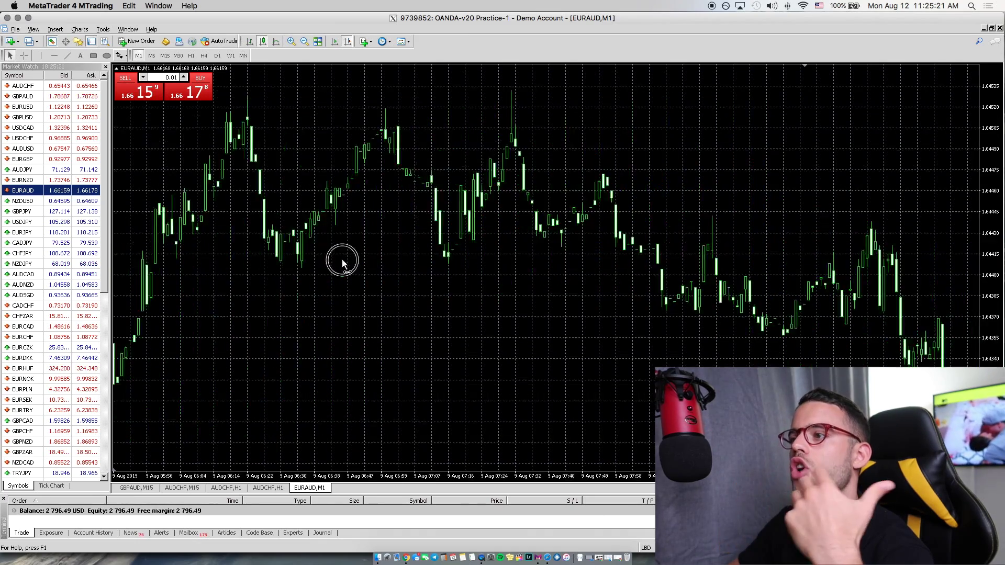
{"action": "left_click", "coordinate": [335, 41]}
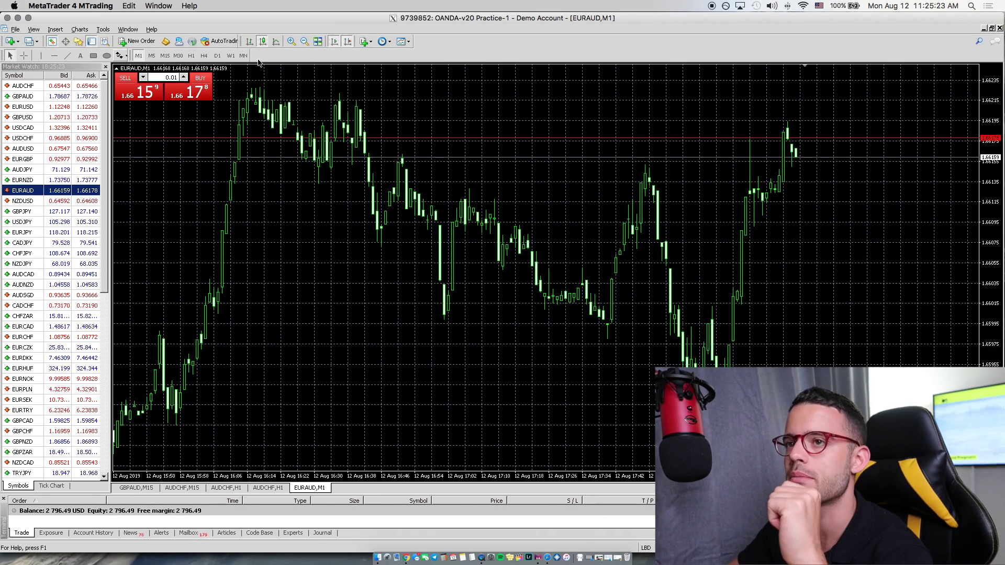
Switch the EURAUD chart to the M15 timeframe and hide its grid
{"action": "left_click", "coordinate": [164, 55]}
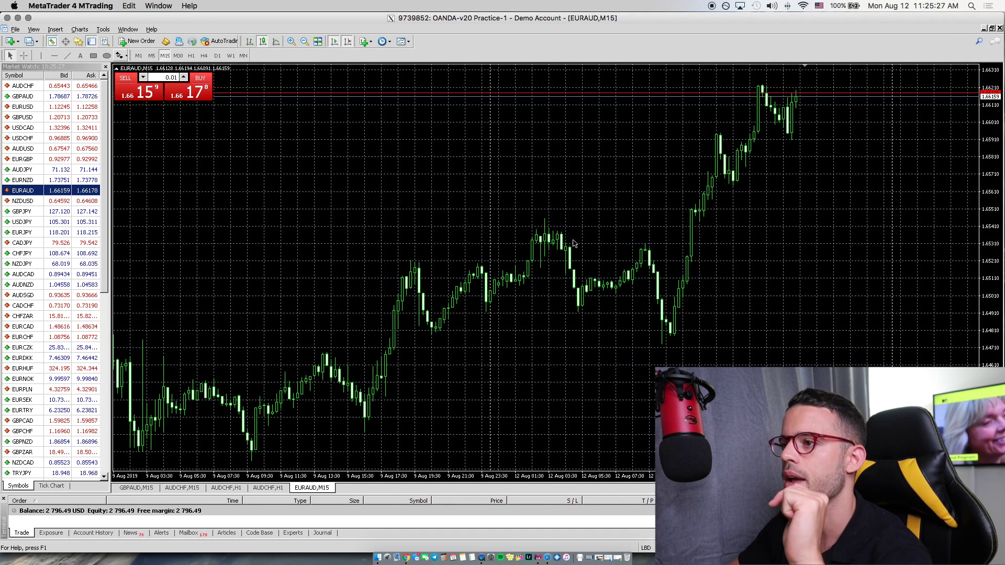
{"action": "right_click", "coordinate": [506, 187]}
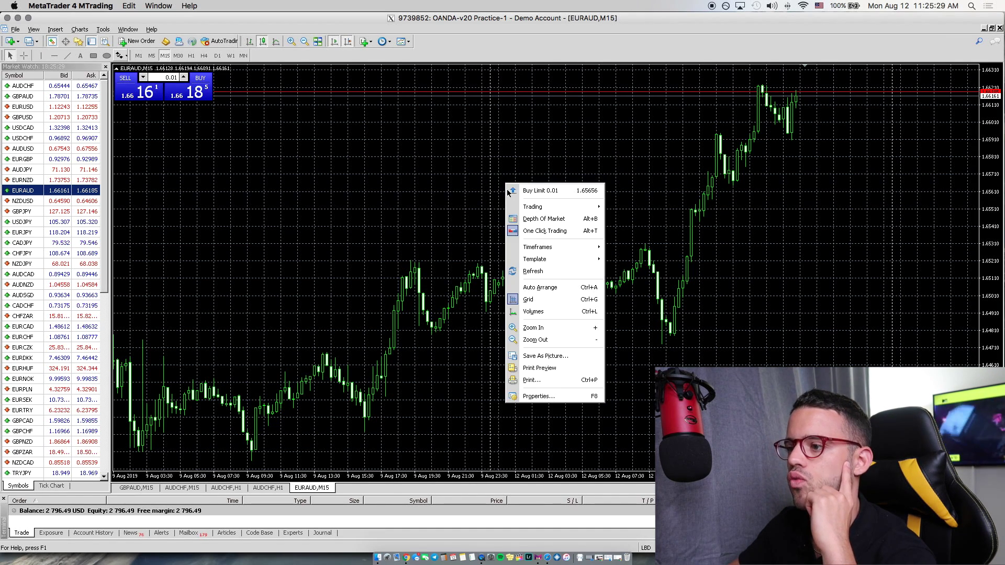
{"action": "left_click", "coordinate": [540, 302]}
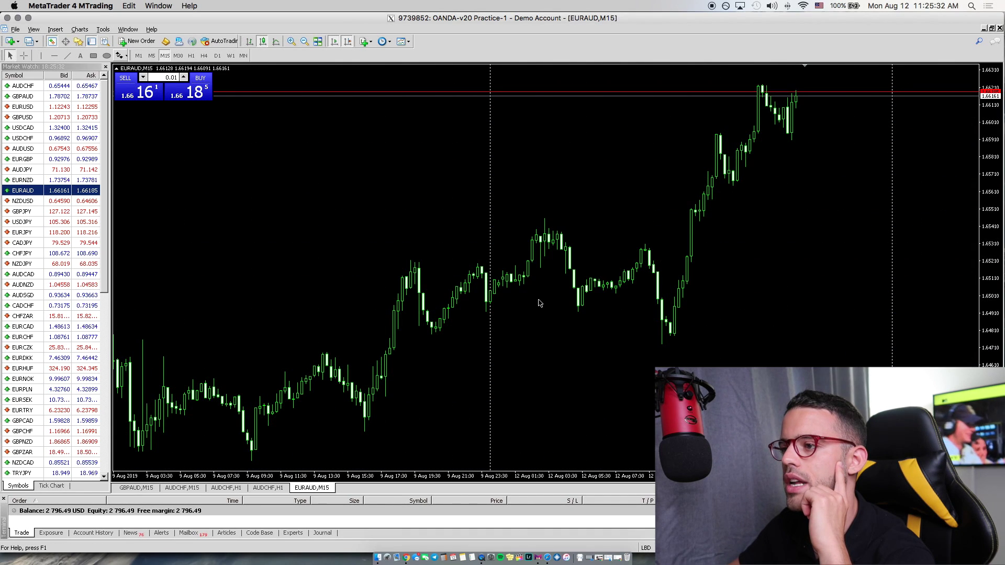
In the EURAUD chart properties, set the background colour to DarkGray and the foreground colour to Black
{"action": "right_click", "coordinate": [537, 195]}
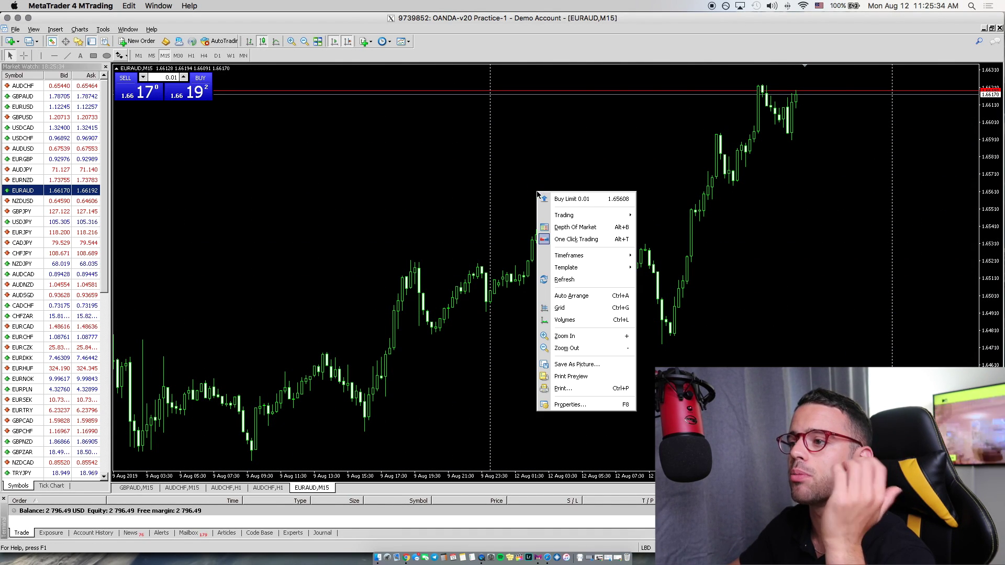
{"action": "left_click", "coordinate": [601, 405]}
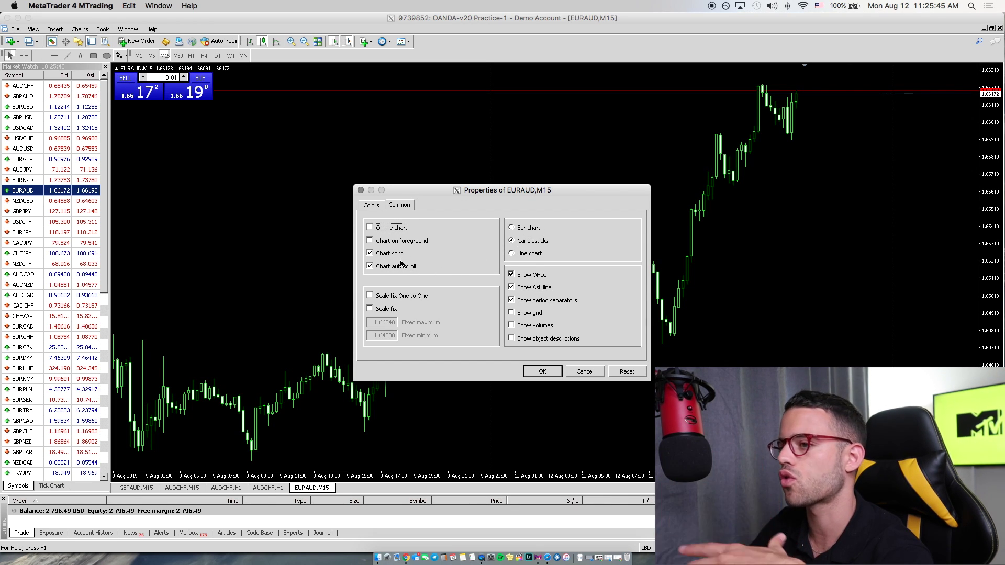
{"action": "left_click", "coordinate": [371, 205]}
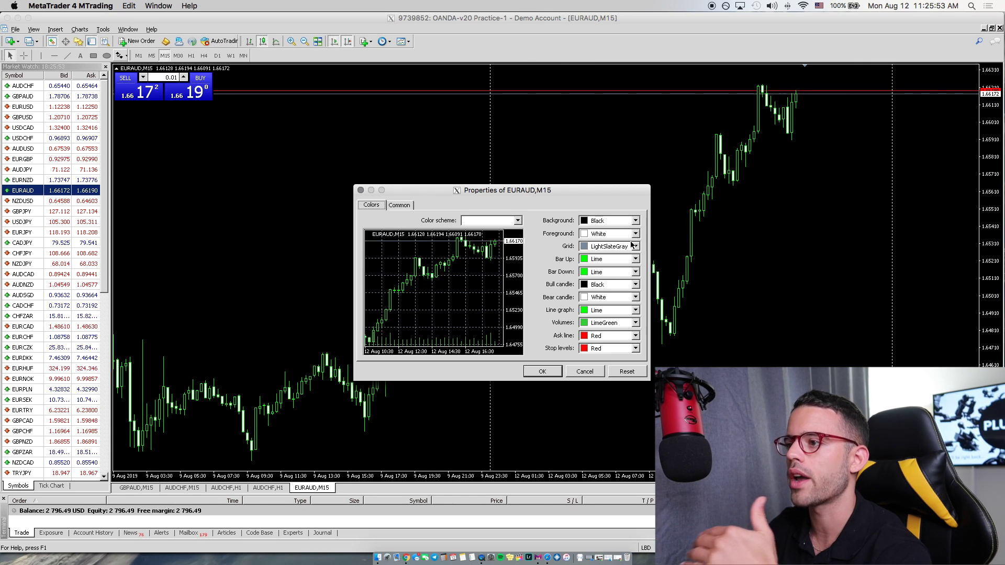
{"action": "left_click", "coordinate": [637, 271]}
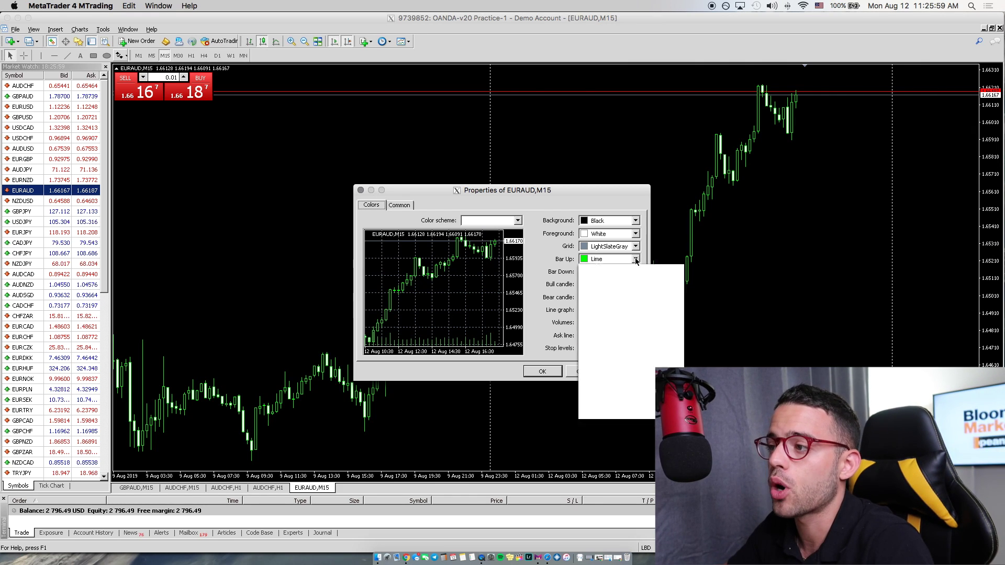
{"action": "left_click", "coordinate": [637, 221]}
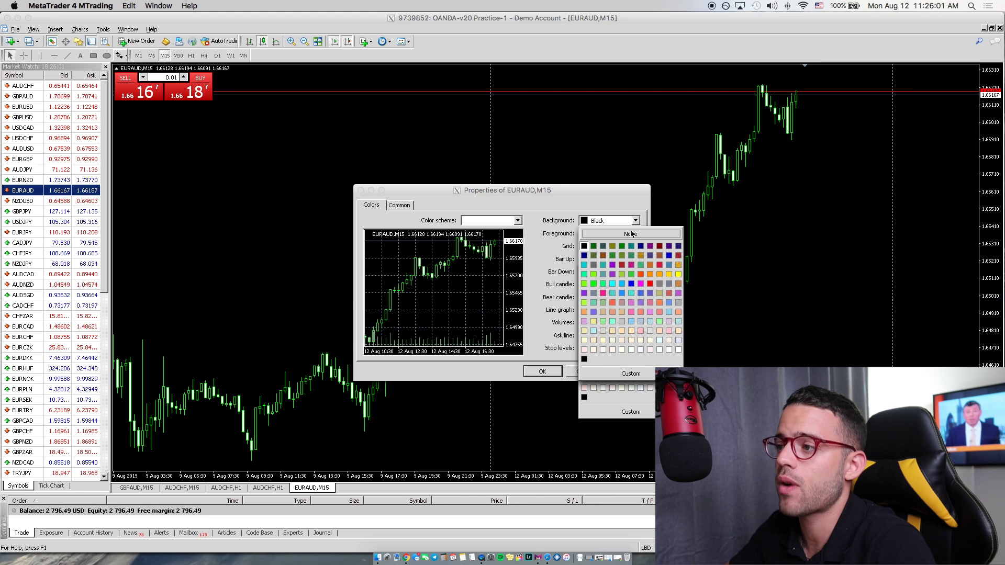
{"action": "left_click", "coordinate": [677, 304]}
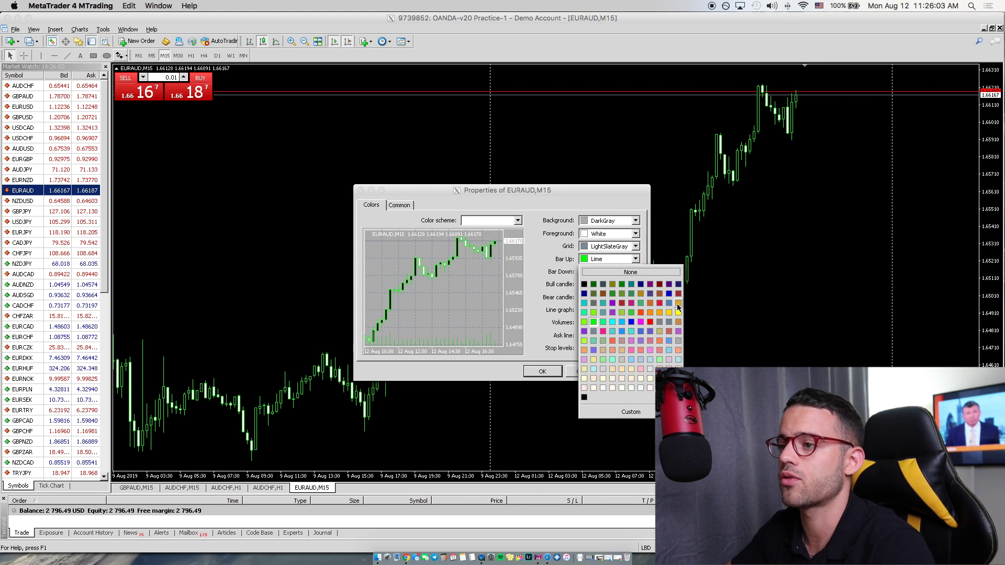
{"action": "left_click", "coordinate": [635, 234]}
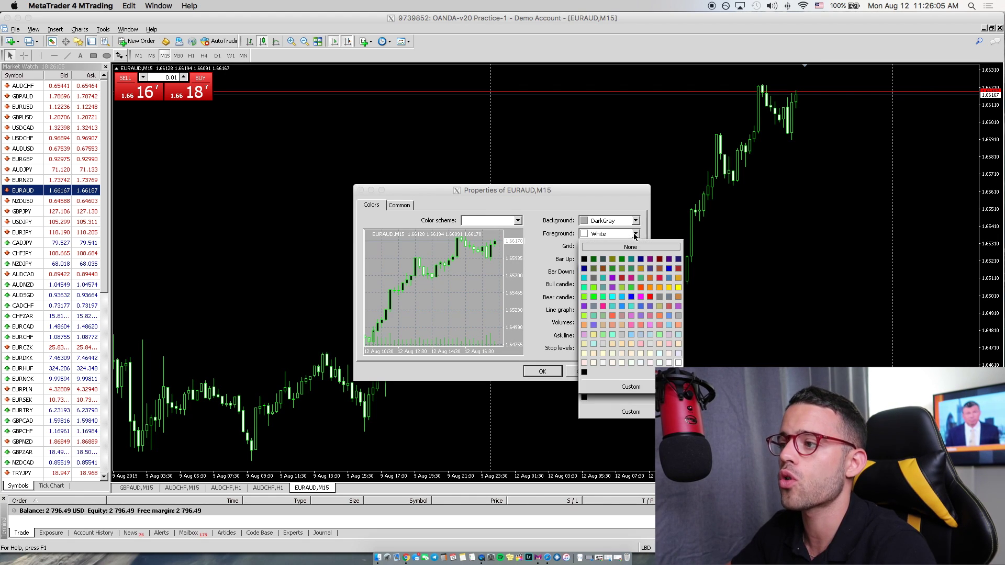
{"action": "left_click", "coordinate": [586, 261]}
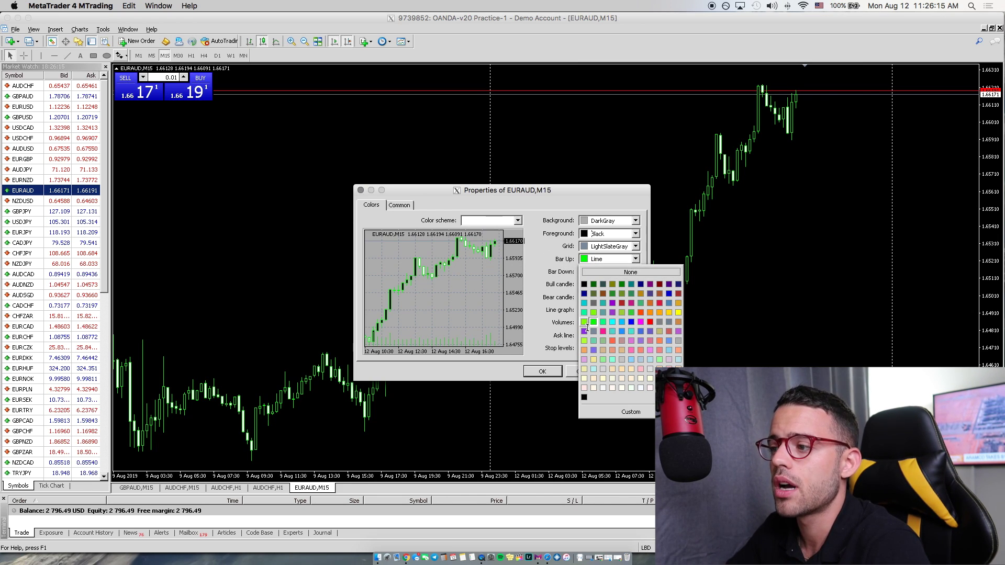
Set the bar up, bar down and bear candle colours to Black
{"action": "left_click", "coordinate": [584, 284]}
{"action": "left_click", "coordinate": [635, 273]}
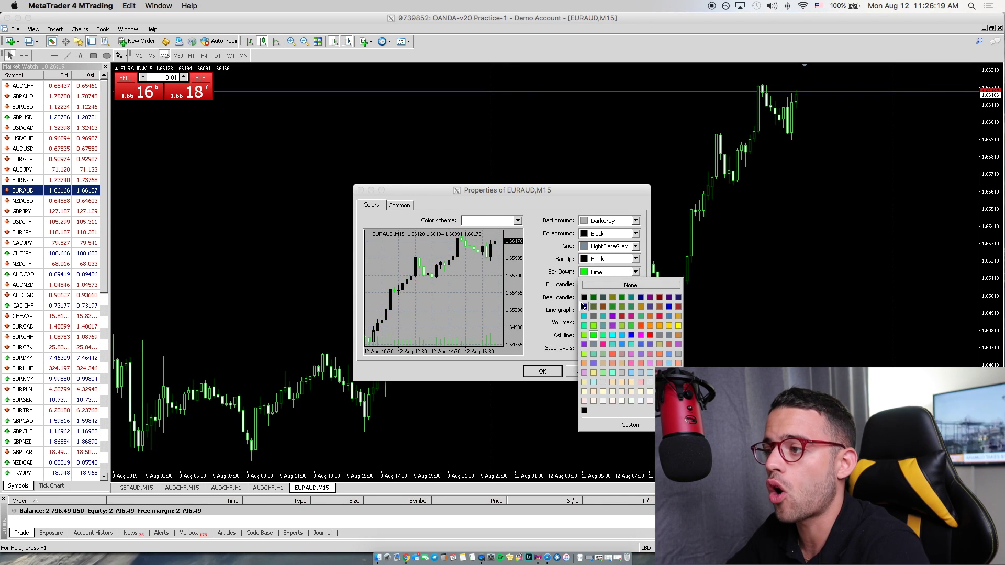
{"action": "left_click", "coordinate": [584, 306]}
{"action": "left_click", "coordinate": [636, 273]}
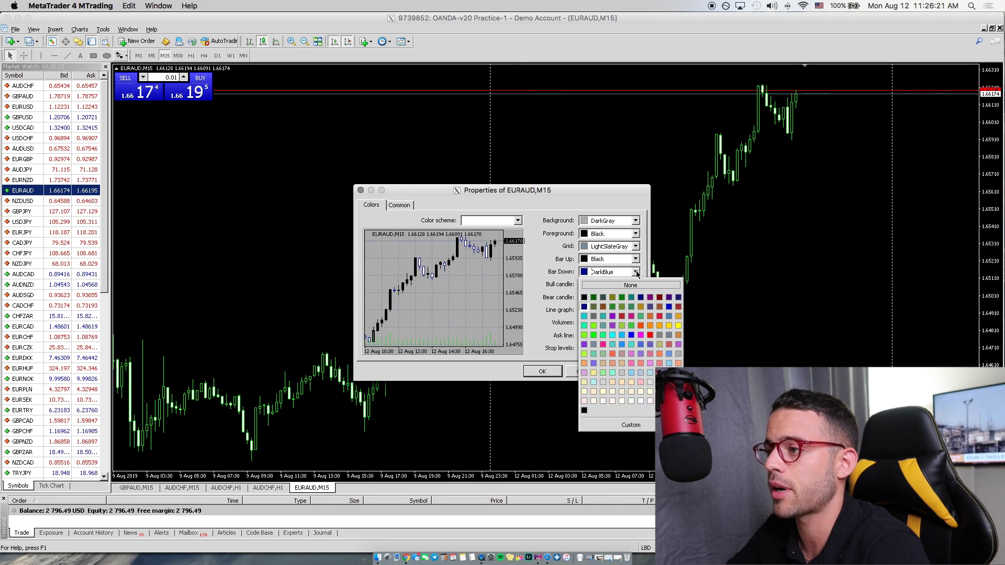
{"action": "left_click", "coordinate": [585, 297]}
{"action": "left_click", "coordinate": [634, 297]}
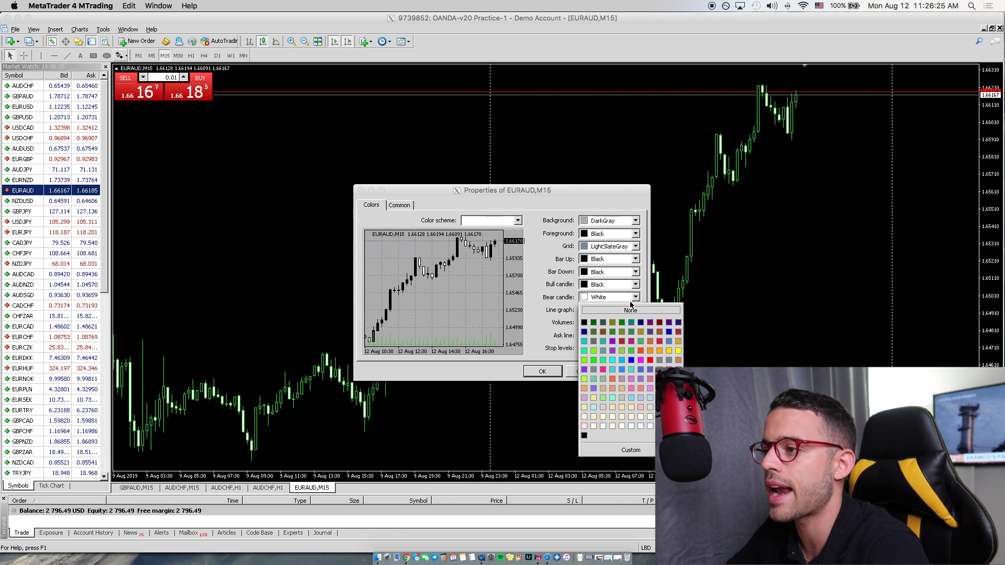
{"action": "left_click", "coordinate": [584, 323]}
Set the line graph, volumes, ask line and stop levels colours to Black and apply the chart properties
{"action": "left_click", "coordinate": [636, 311]}
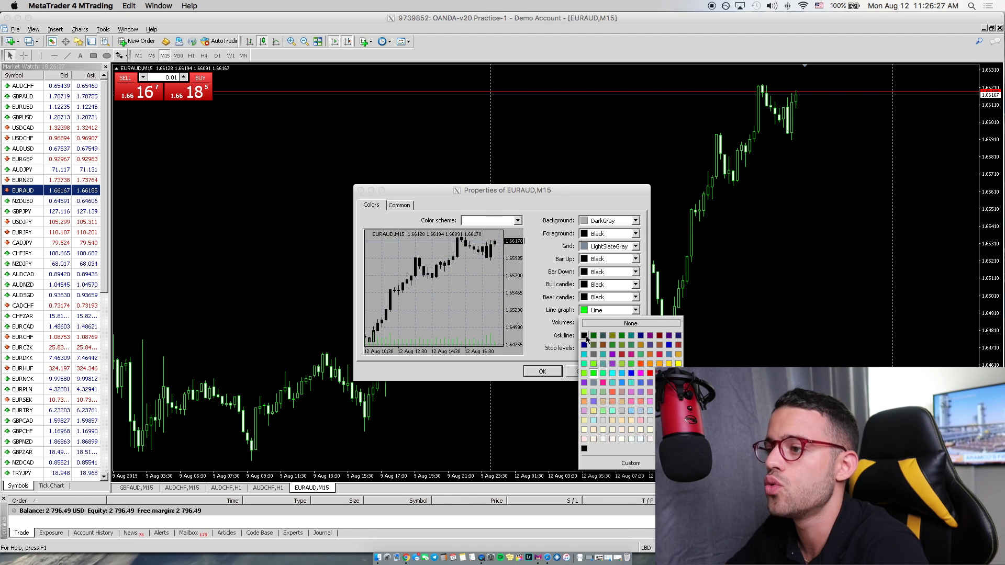
{"action": "left_click", "coordinate": [585, 337]}
{"action": "left_click", "coordinate": [636, 323]}
{"action": "left_click", "coordinate": [585, 349]}
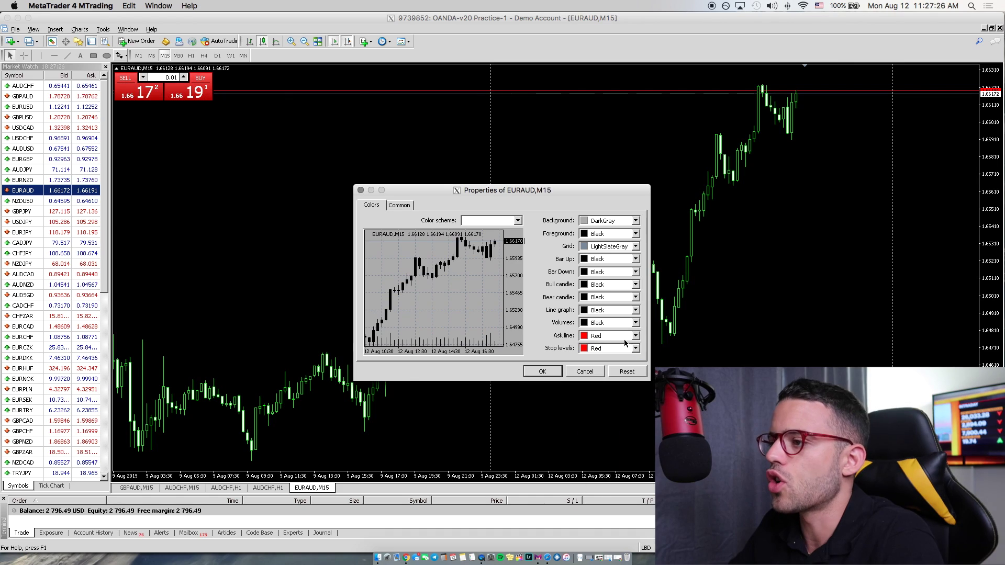
{"action": "left_click", "coordinate": [637, 335]}
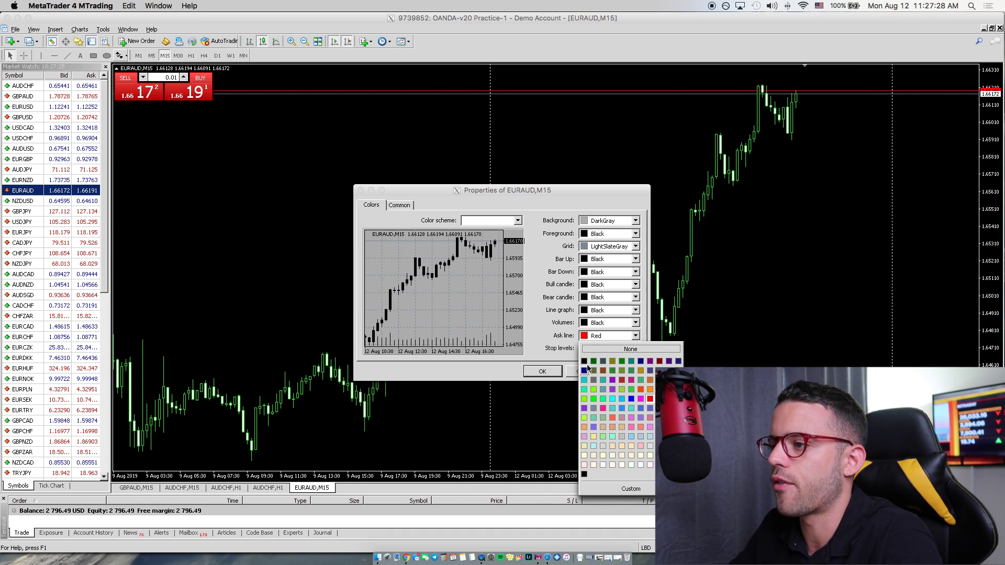
{"action": "left_click", "coordinate": [585, 363]}
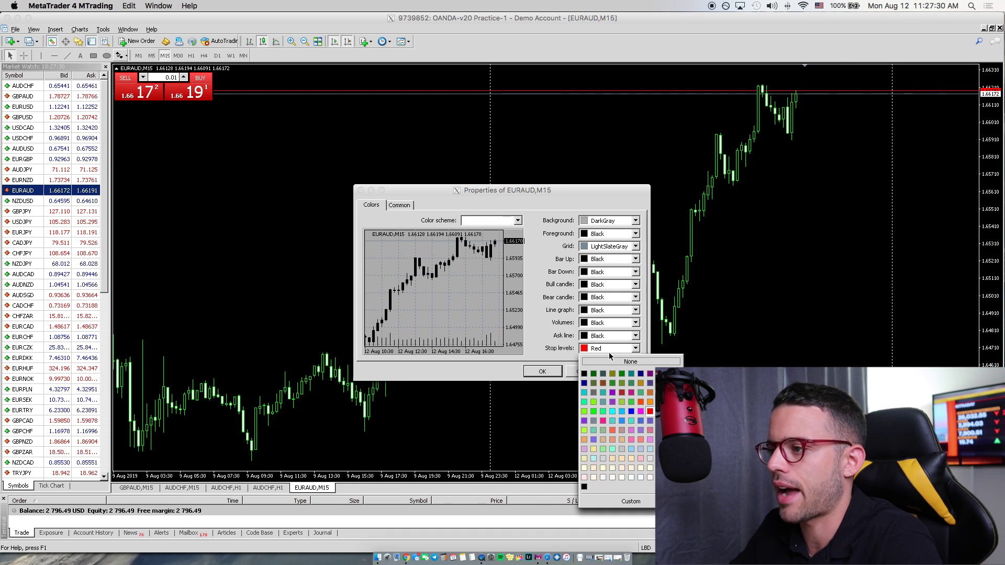
{"action": "left_click", "coordinate": [585, 373]}
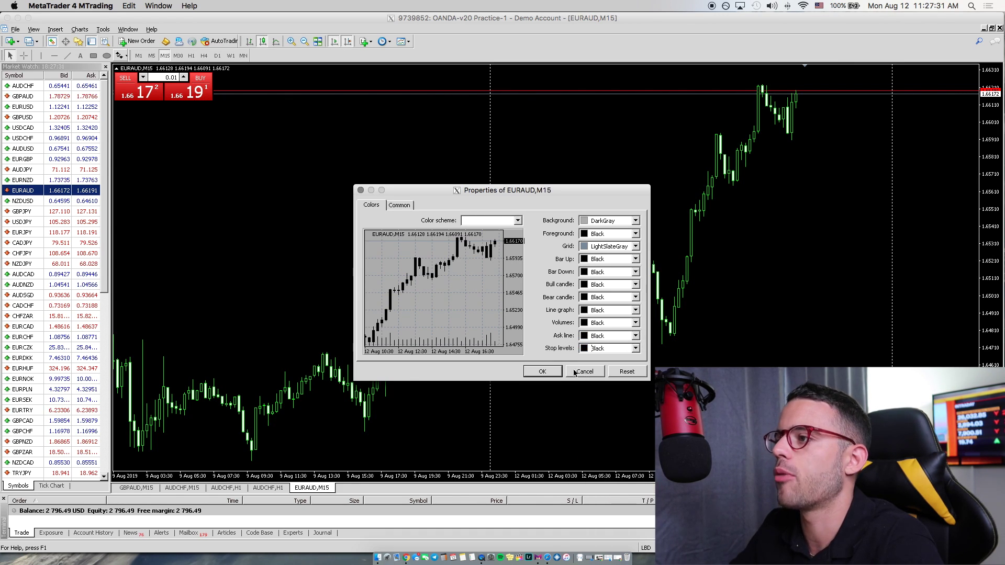
{"action": "left_click", "coordinate": [543, 373]}
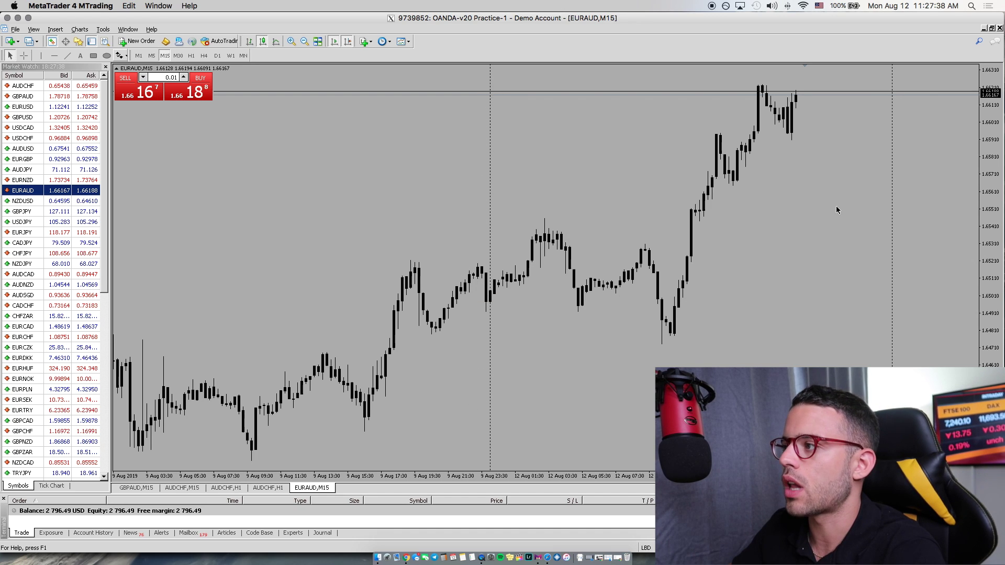
Hide the Market Watch and Terminal windows to enlarge the EURAUD M15 chart
{"action": "scroll", "coordinate": [587, 321], "scroll_direction": "up", "scroll_amount": 5}
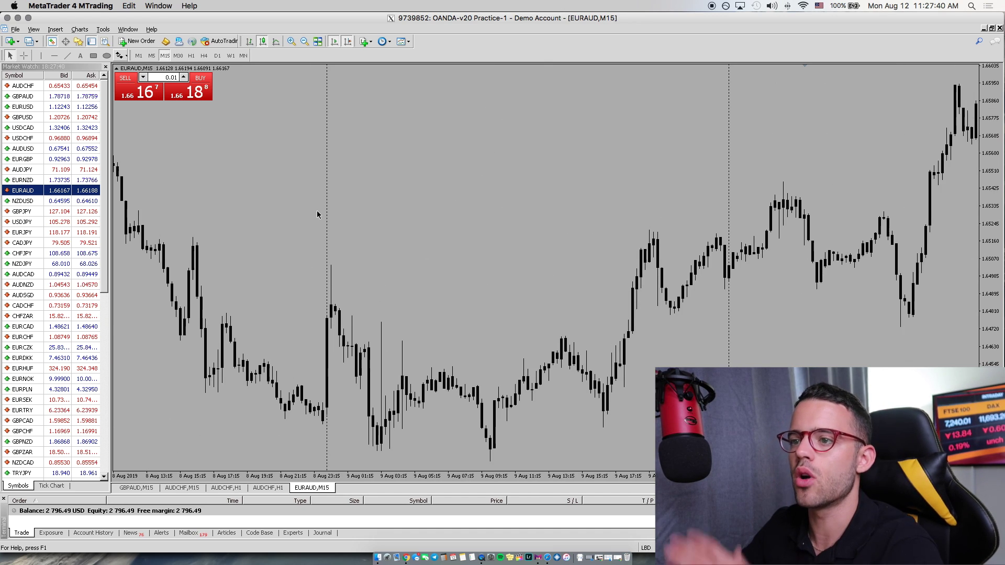
{"action": "scroll", "coordinate": [645, 216], "scroll_direction": "down", "scroll_amount": 5}
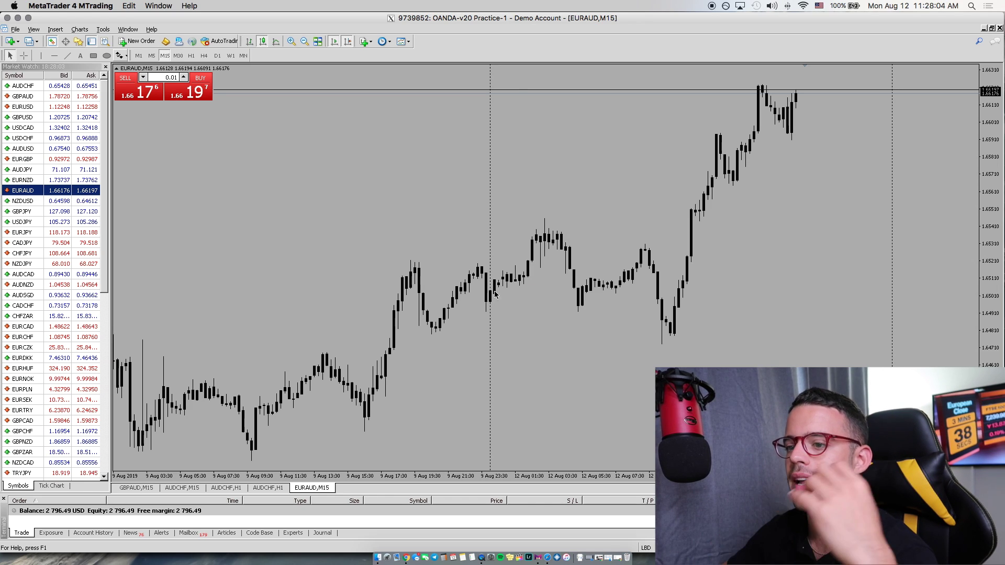
{"action": "left_click", "coordinate": [51, 41]}
{"action": "left_click", "coordinate": [92, 41]}
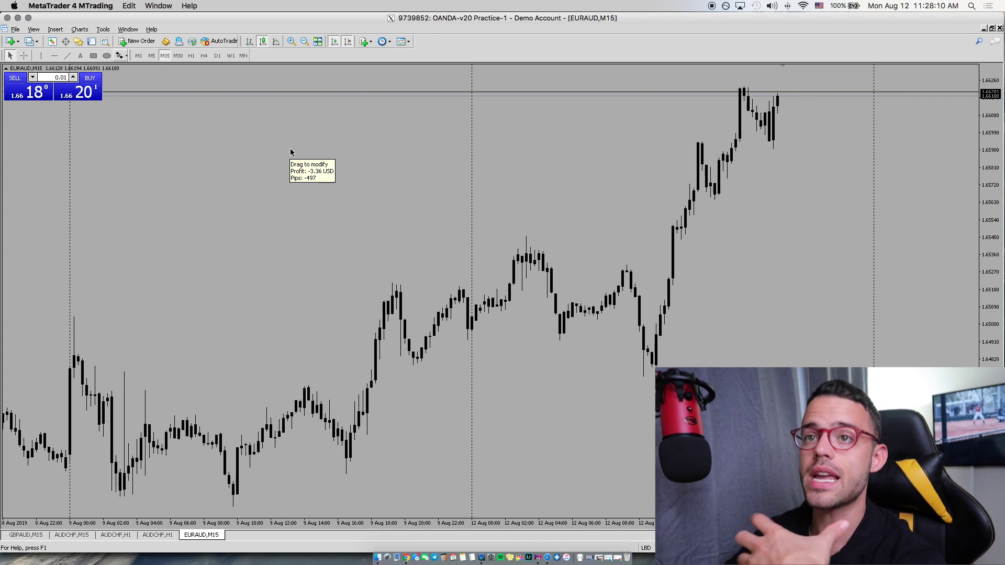
{"action": "left_click", "coordinate": [67, 55]}
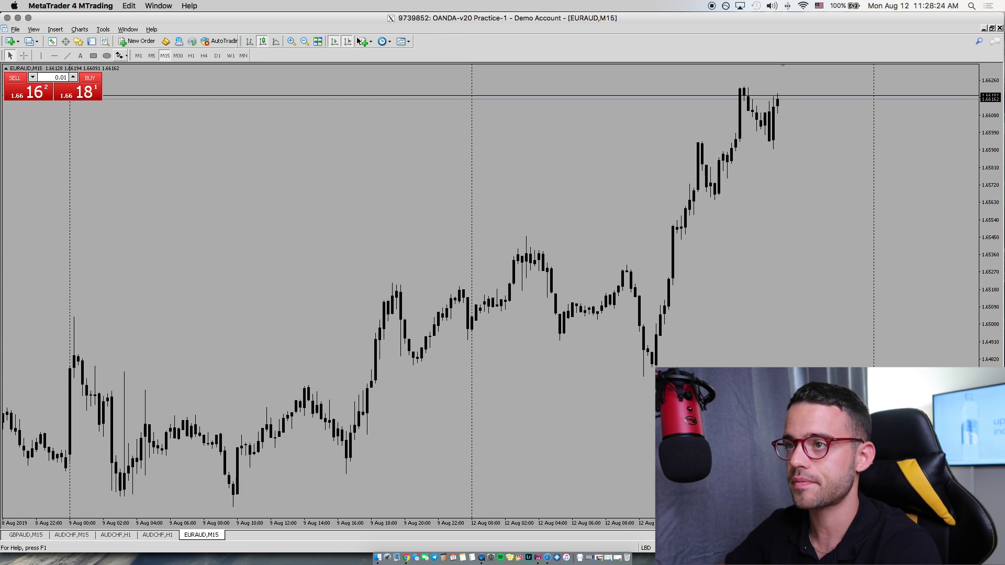
Add the custom indicator !!!!SIG TDI to the EURAUD chart with its default inputs
{"action": "left_click", "coordinate": [360, 42]}
{"action": "mouse_move", "coordinate": [401, 180]}
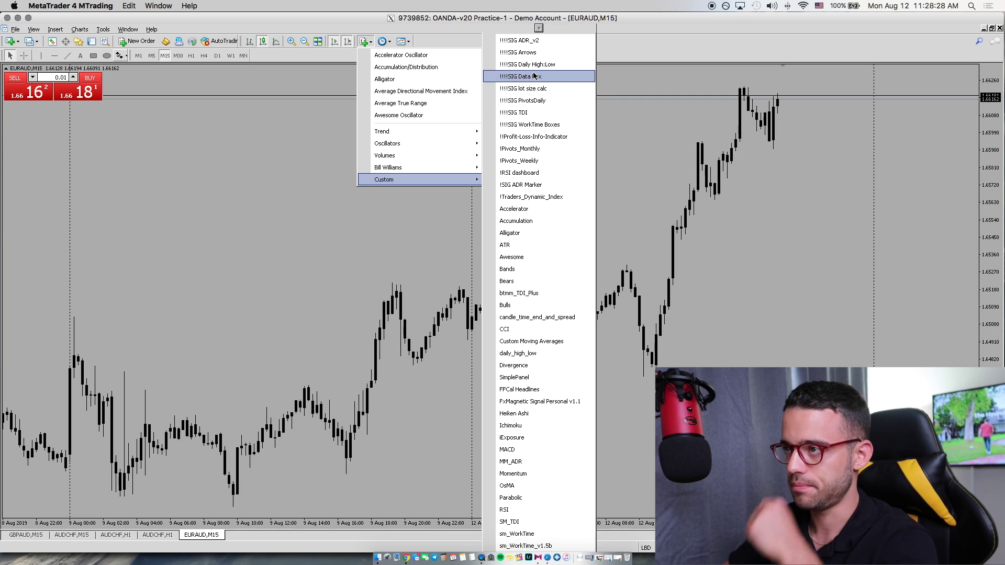
{"action": "left_click", "coordinate": [541, 111]}
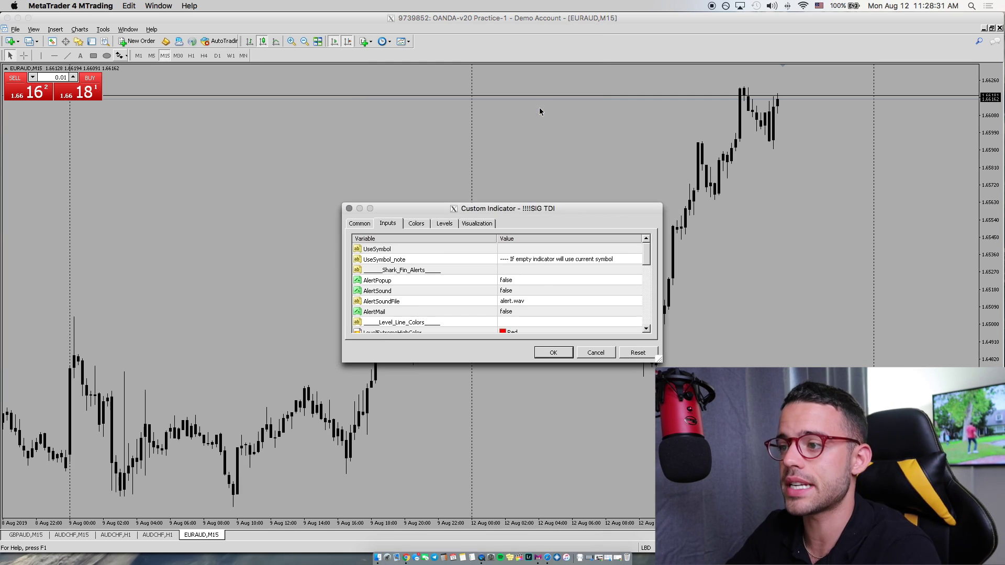
{"action": "left_click", "coordinate": [549, 354]}
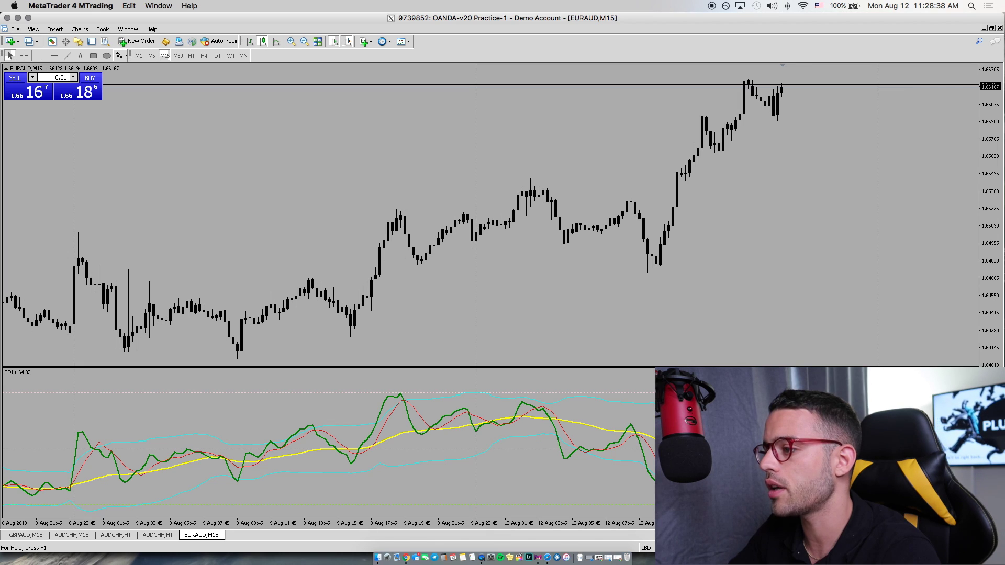
Open the !!!!SIG TDI settings from the chart's indicator list, enlarge the dialog and review the input variables down to VolatilityBandPeriod
{"action": "right_click", "coordinate": [701, 349]}
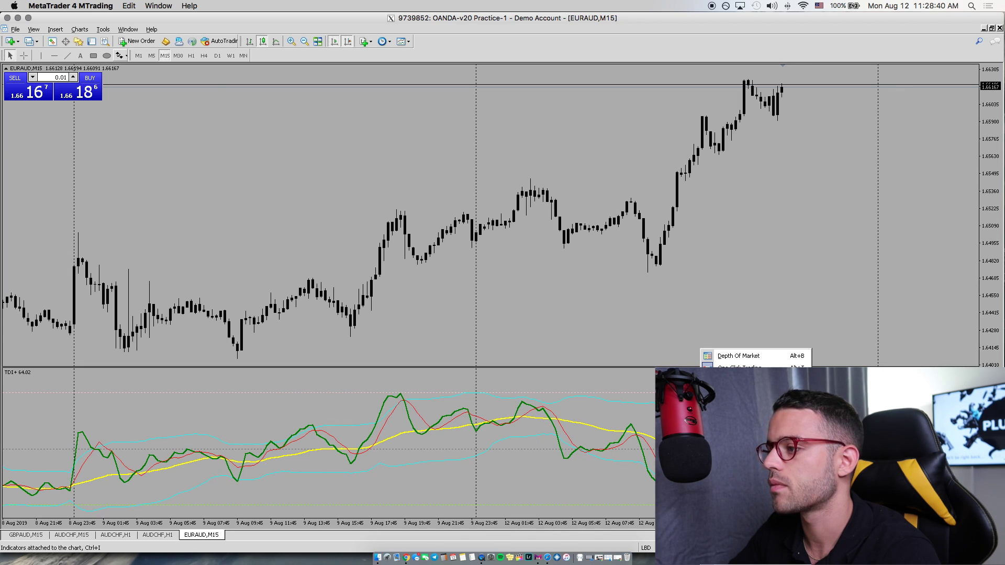
{"action": "left_click", "coordinate": [739, 396]}
{"action": "left_click", "coordinate": [42, 64]}
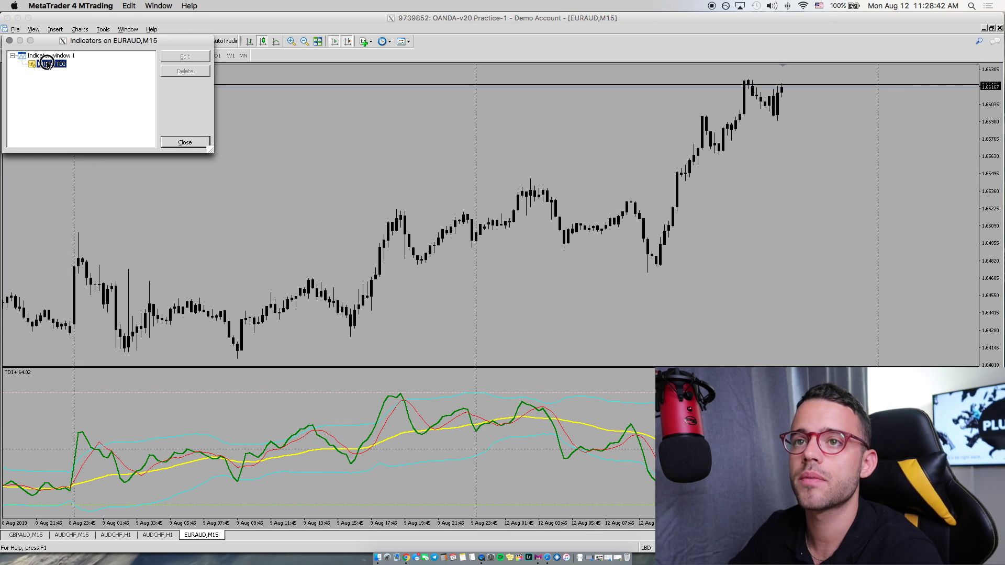
{"action": "left_click", "coordinate": [185, 56]}
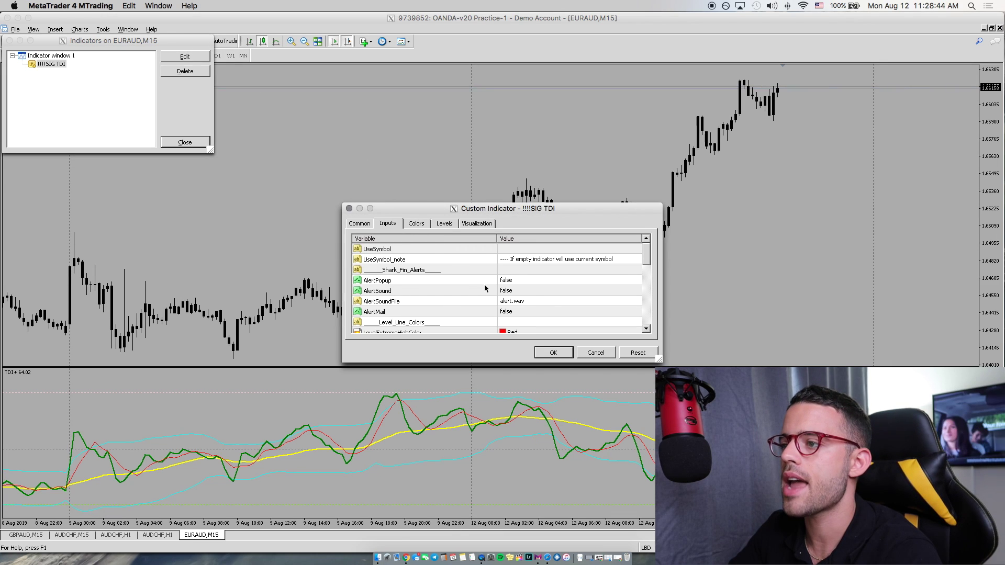
{"action": "scroll", "coordinate": [485, 284], "scroll_direction": "down", "scroll_amount": 10}
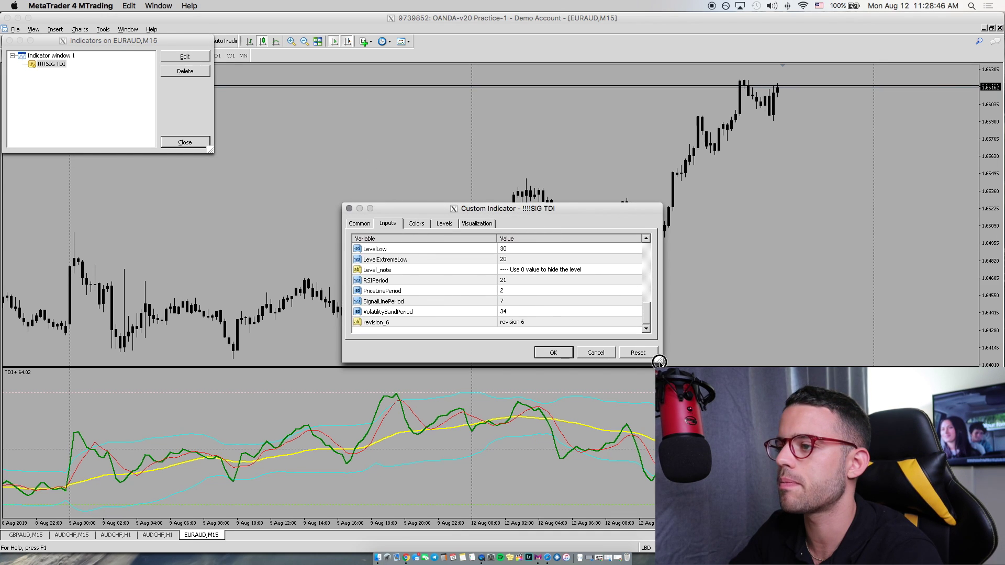
{"action": "left_click_drag", "start_coordinate": [659, 360], "coordinate": [720, 497]}
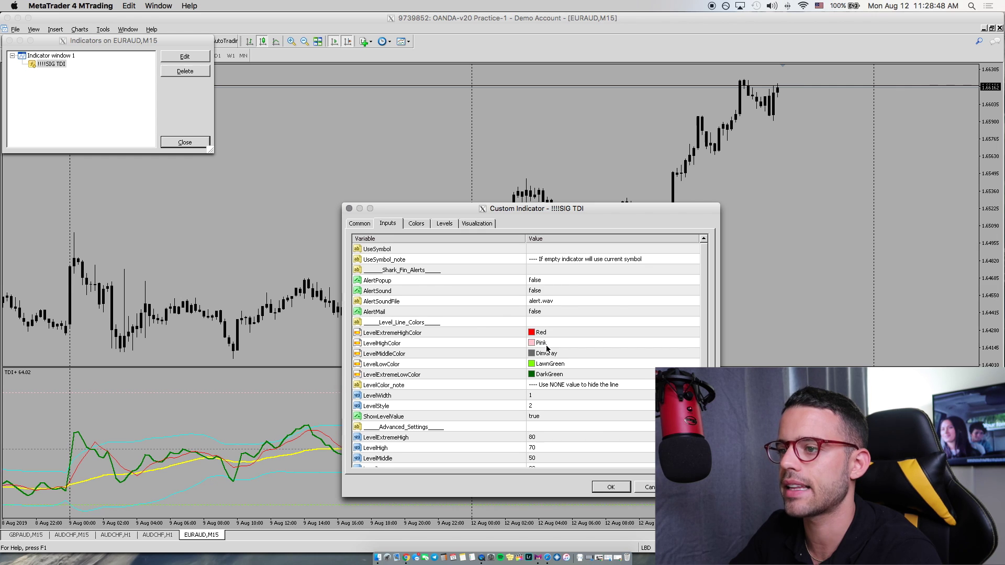
{"action": "scroll", "coordinate": [546, 348], "scroll_direction": "down", "scroll_amount": 3}
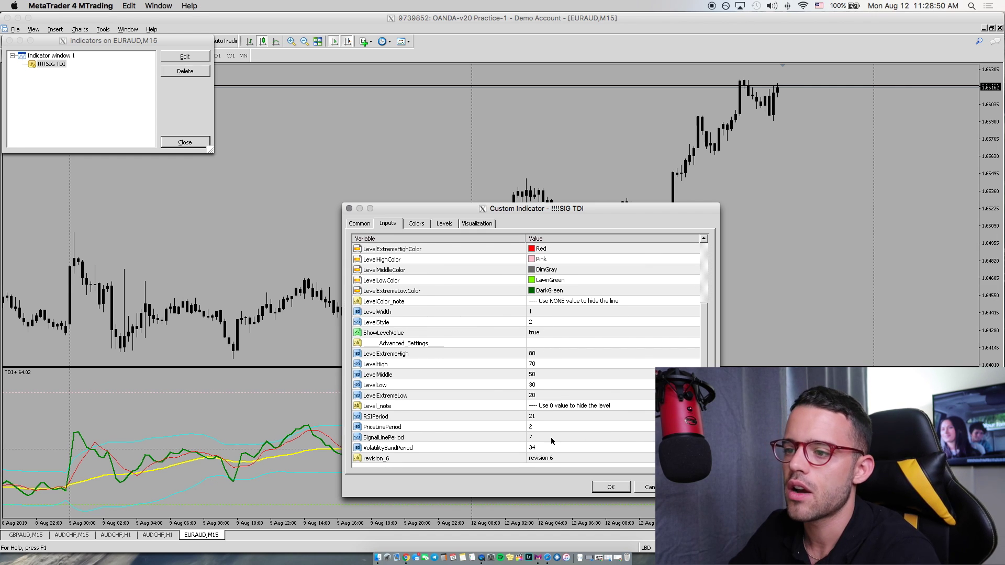
{"action": "left_click", "coordinate": [543, 448]}
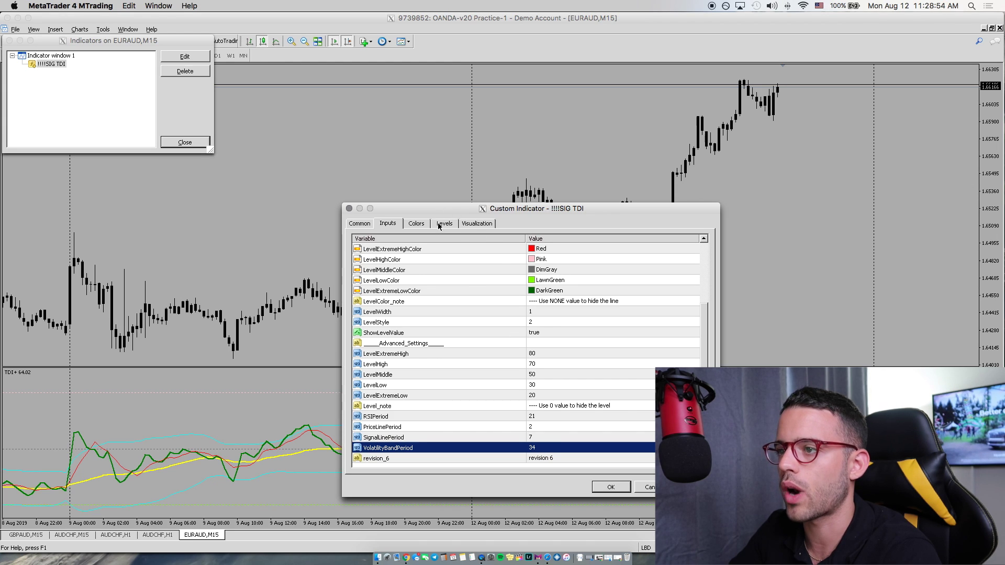
Set the colour of both Aqua lines of the TDI indicator to None, apply the settings and close the indicator list
{"action": "left_click", "coordinate": [416, 223]}
{"action": "left_click", "coordinate": [390, 250]}
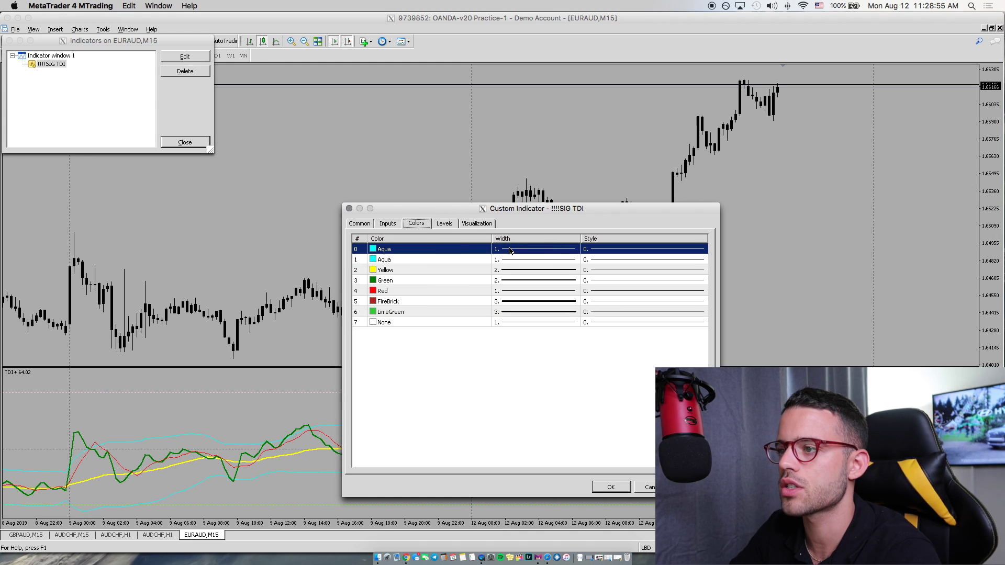
{"action": "left_click", "coordinate": [374, 253]}
{"action": "left_click", "coordinate": [487, 249]}
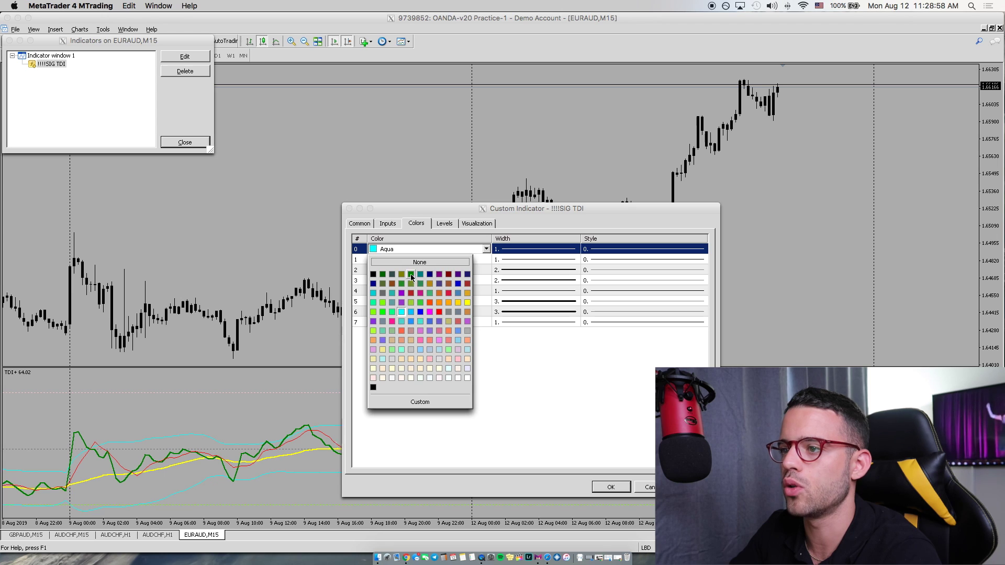
{"action": "left_click", "coordinate": [461, 262]}
{"action": "left_click", "coordinate": [472, 261]}
{"action": "left_click", "coordinate": [487, 260]}
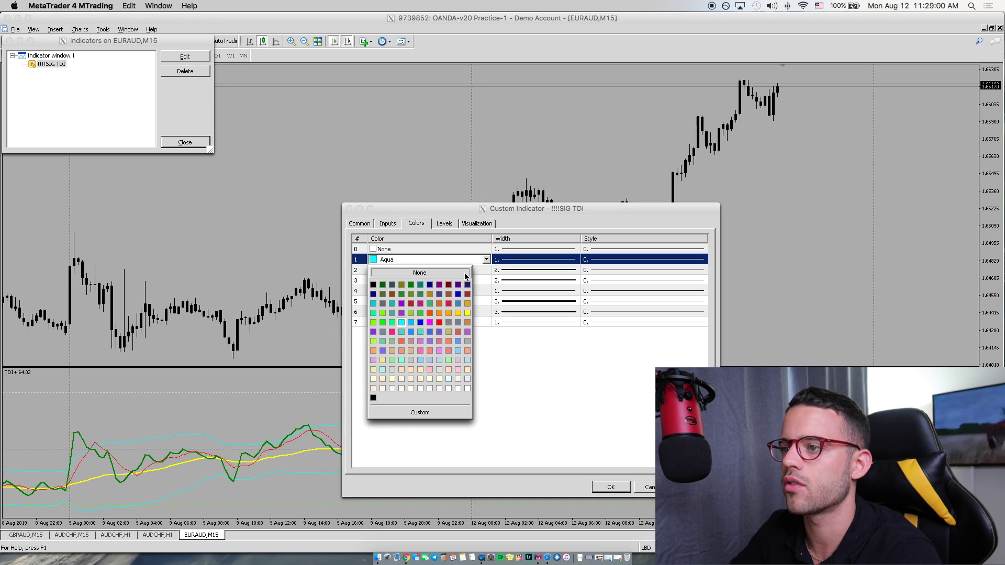
{"action": "left_click", "coordinate": [419, 271]}
{"action": "left_click", "coordinate": [605, 483]}
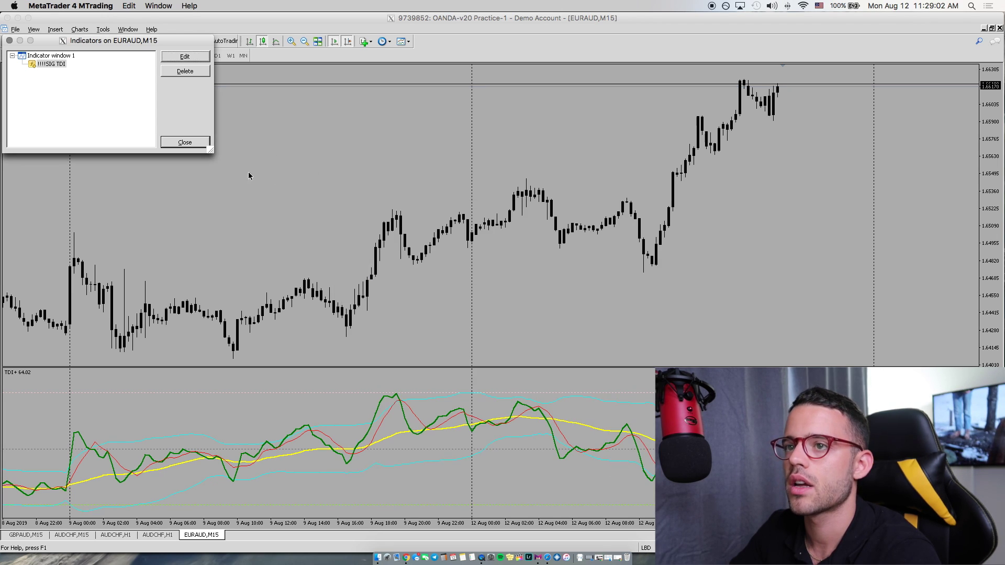
{"action": "left_click", "coordinate": [195, 144]}
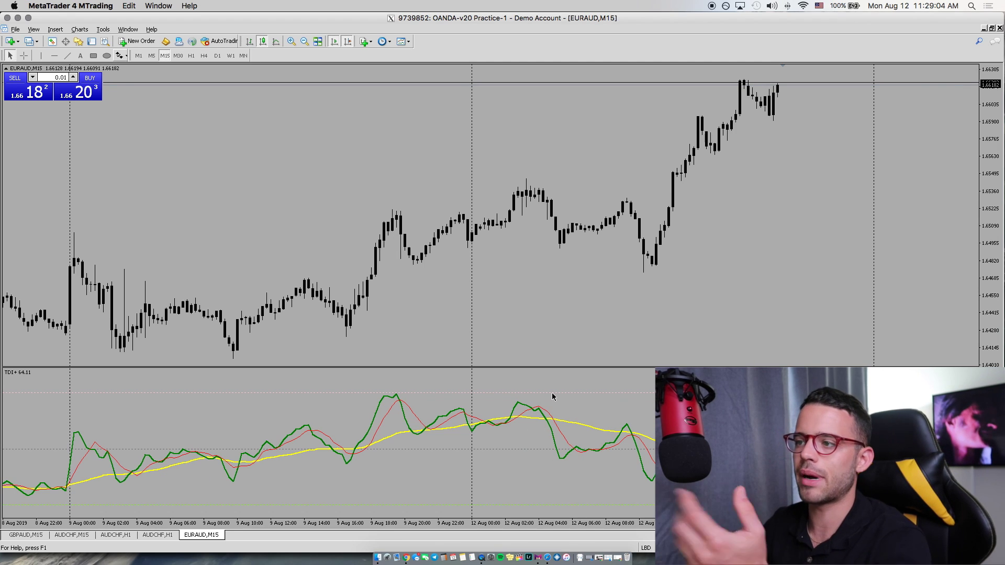
Start adding a Moving Average trend indicator with period 8 and the Exponential method
{"action": "left_click", "coordinate": [364, 42]}
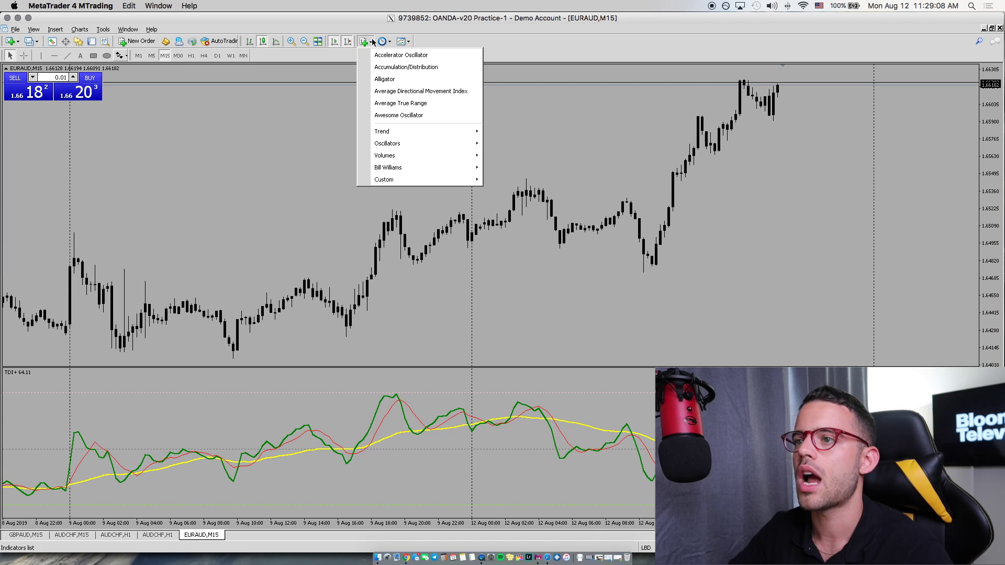
{"action": "mouse_move", "coordinate": [468, 142]}
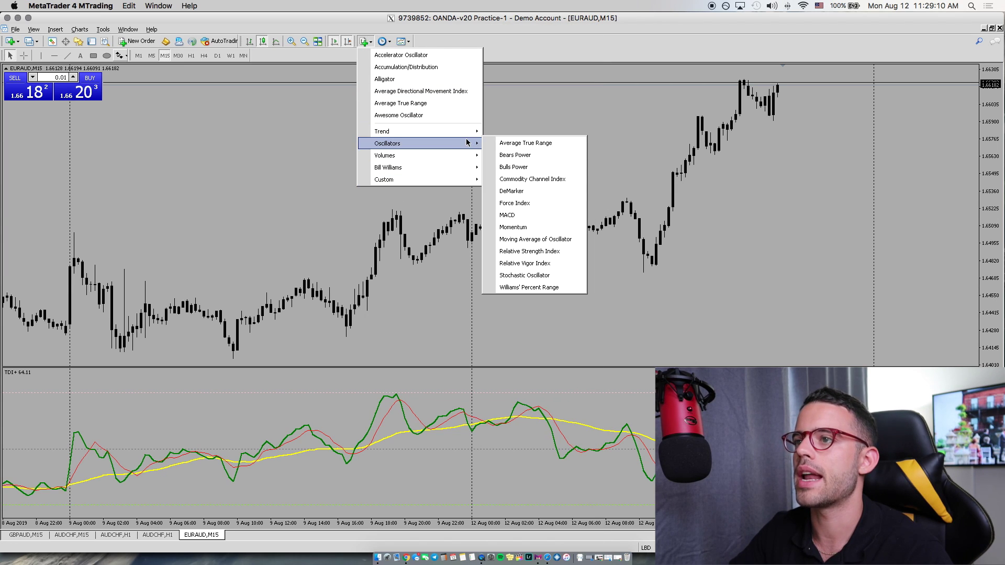
{"action": "mouse_move", "coordinate": [469, 166]}
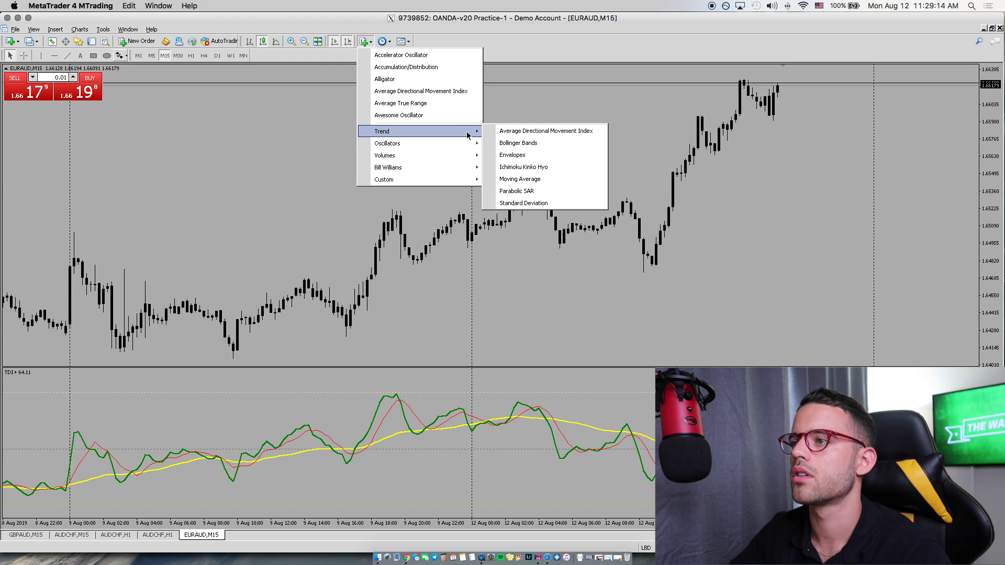
{"action": "left_click", "coordinate": [521, 179]}
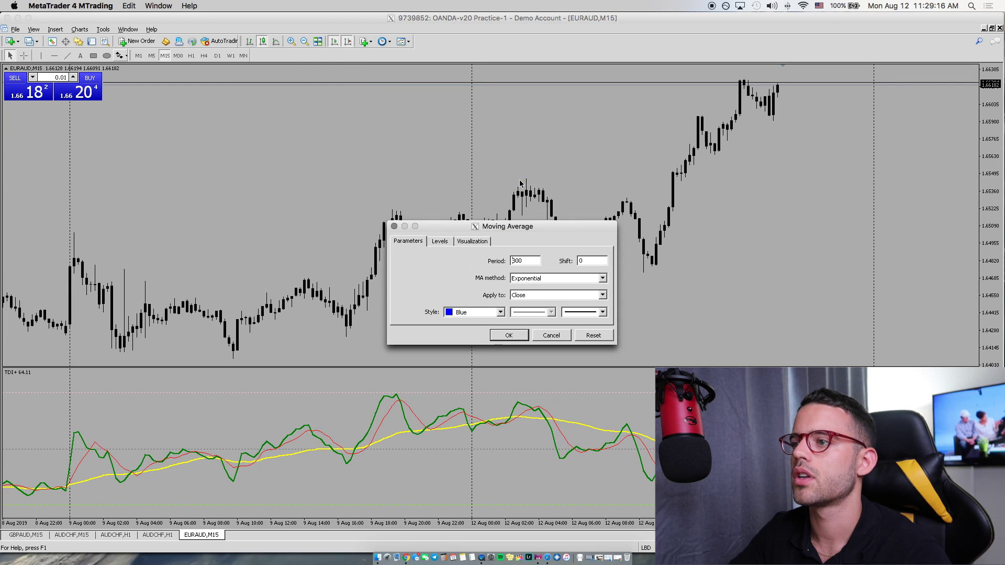
{"action": "double_click", "coordinate": [527, 262]}
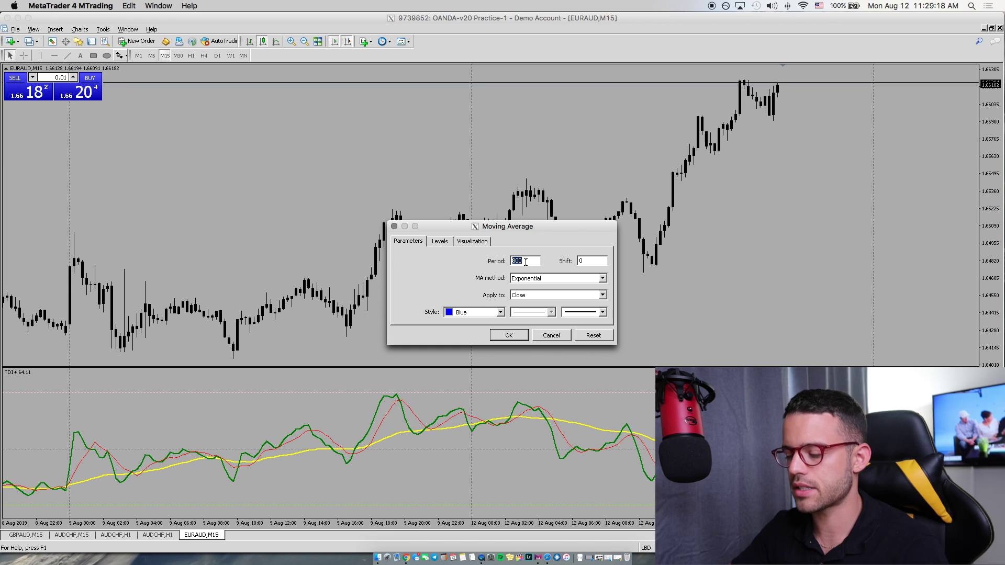
{"action": "left_click", "coordinate": [536, 281]}
{"action": "left_click", "coordinate": [531, 283]}
{"action": "left_click", "coordinate": [530, 282]}
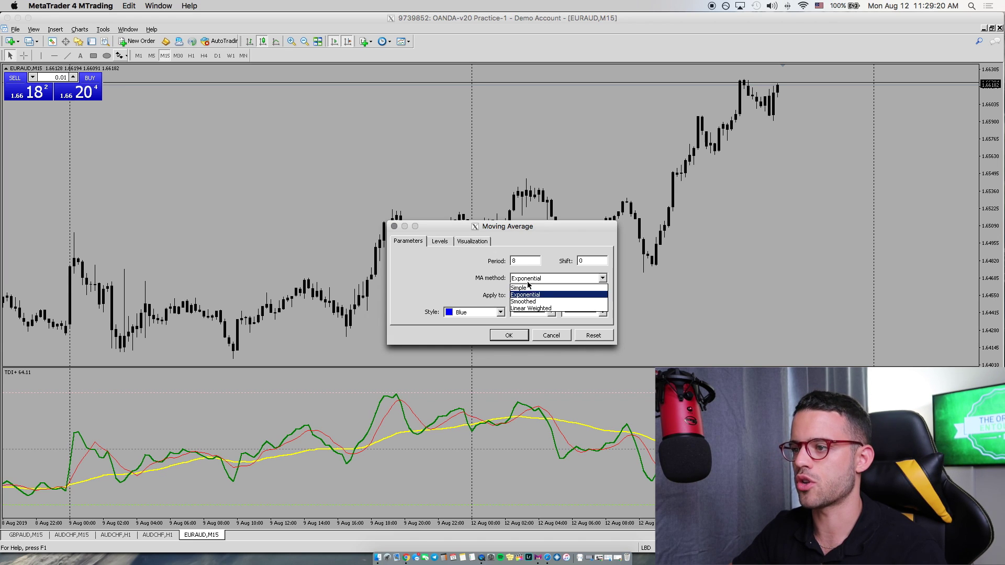
{"action": "left_click", "coordinate": [531, 296]}
Set the moving average line to Yellow with a thicker width and add it to the EURAUD chart
{"action": "left_click", "coordinate": [500, 313]}
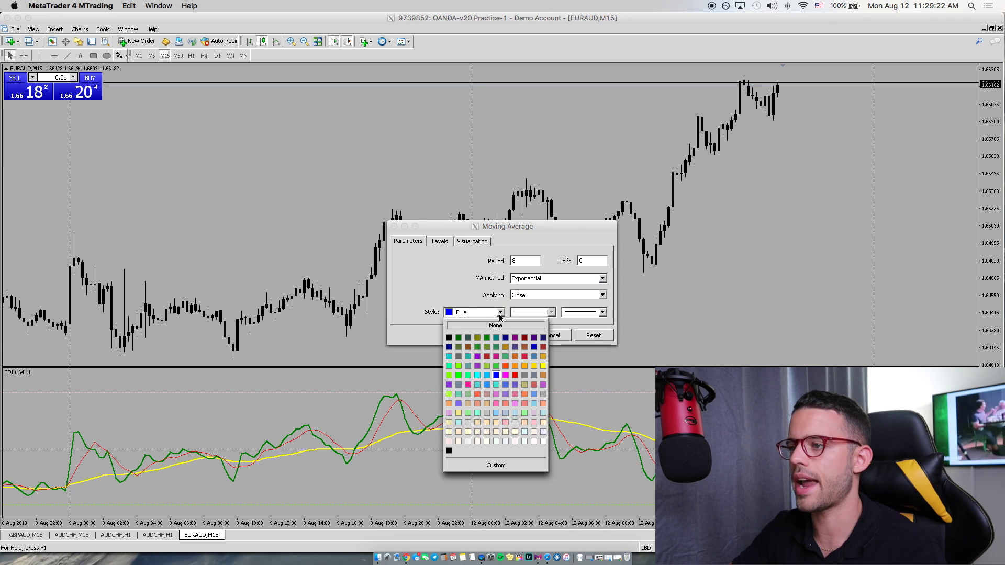
{"action": "left_click", "coordinate": [543, 366]}
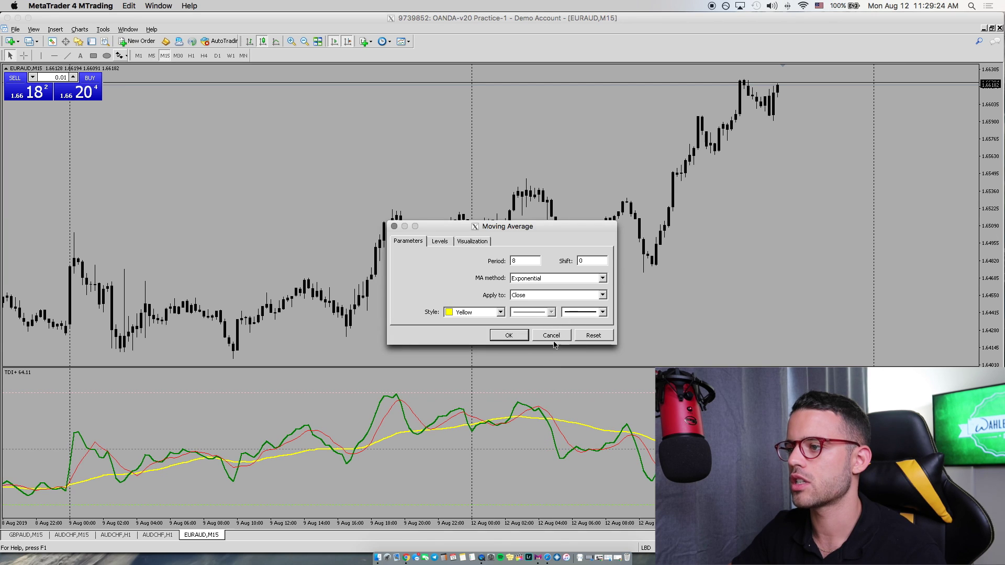
{"action": "left_click", "coordinate": [577, 314]}
{"action": "left_click", "coordinate": [585, 348]}
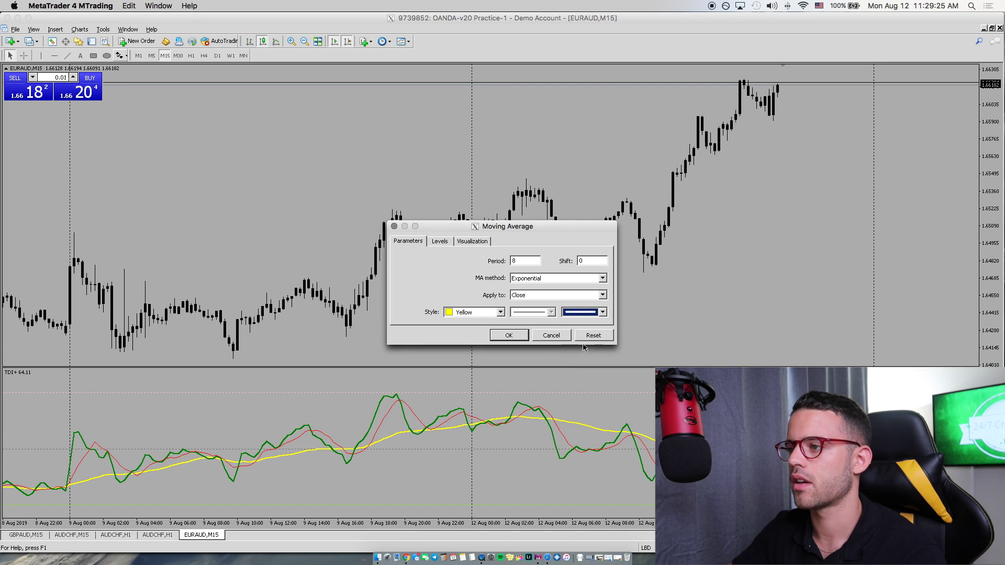
{"action": "left_click", "coordinate": [526, 336]}
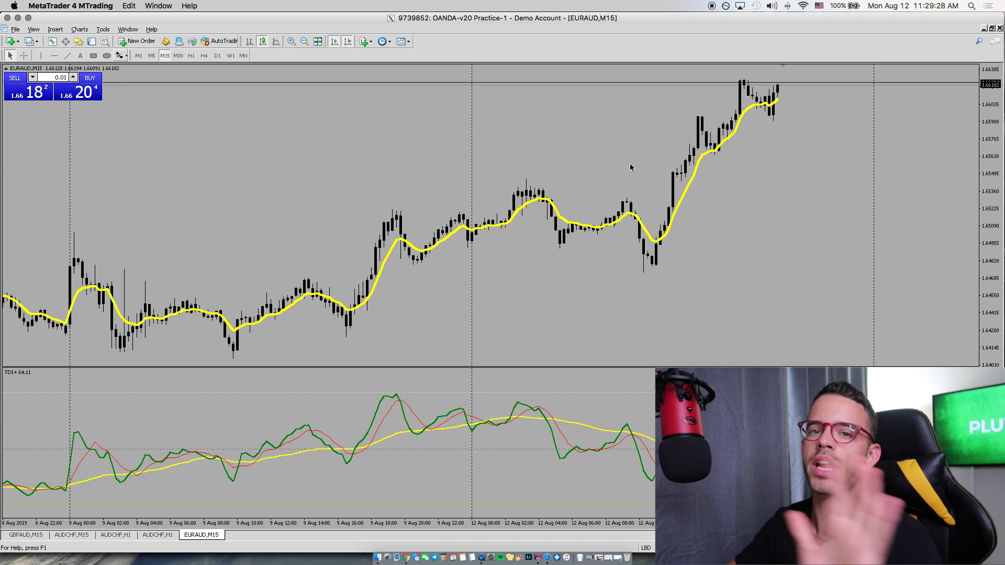
Save the current chart settings as a template named "youtube video"
{"action": "left_click", "coordinate": [411, 47]}
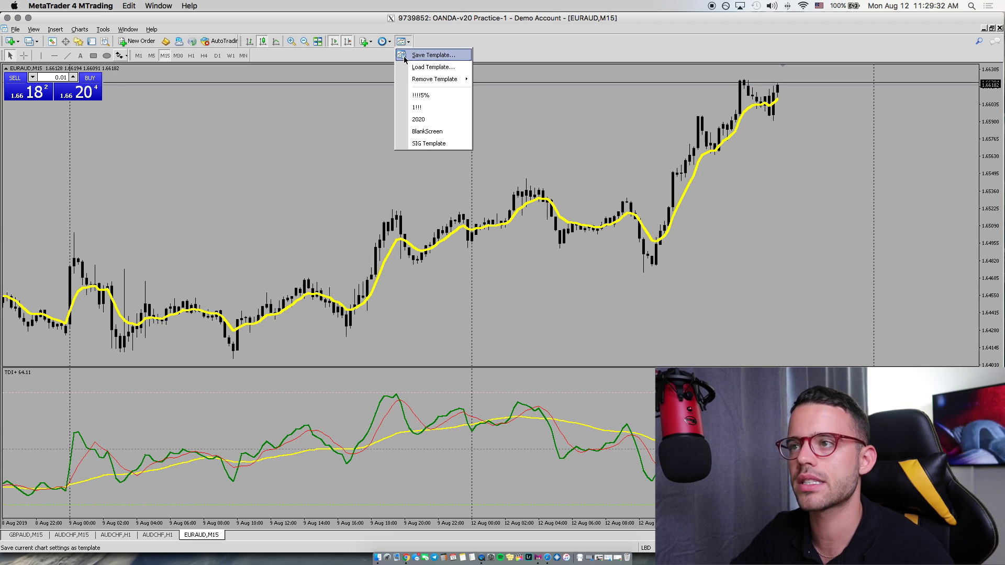
{"action": "left_click", "coordinate": [433, 55]}
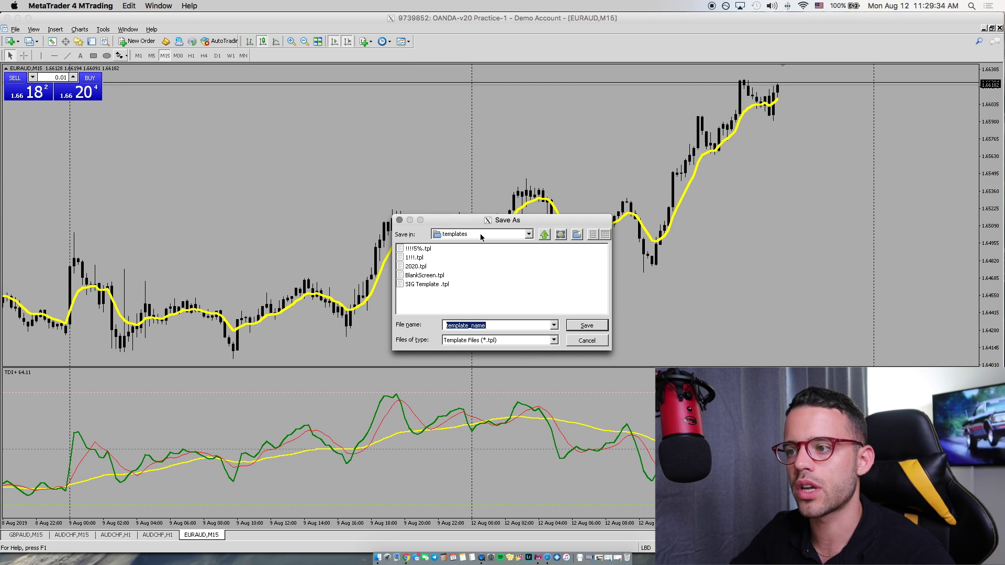
{"action": "type", "text": "yout"}
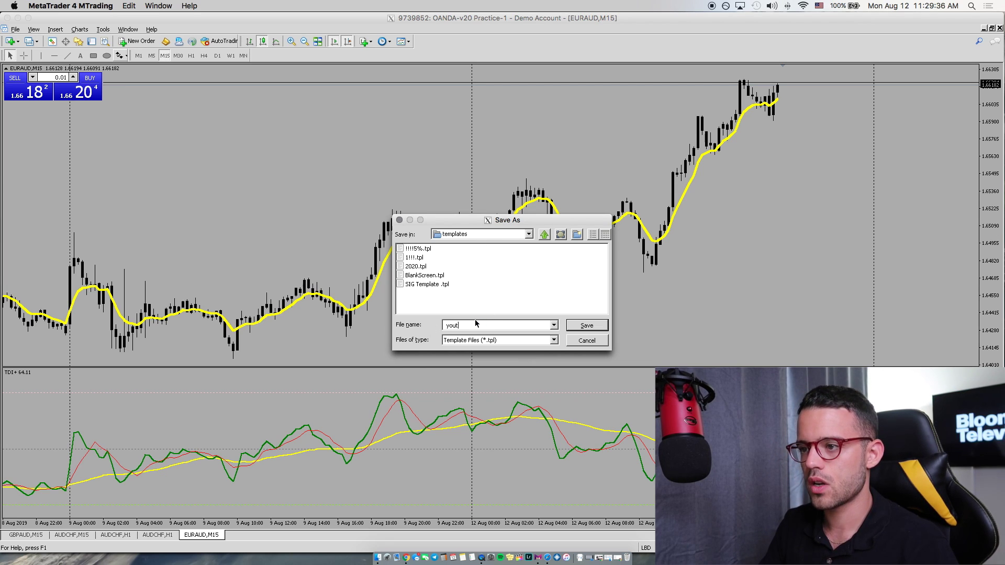
{"action": "type", "text": "ube video"}
{"action": "key", "text": "Return"}
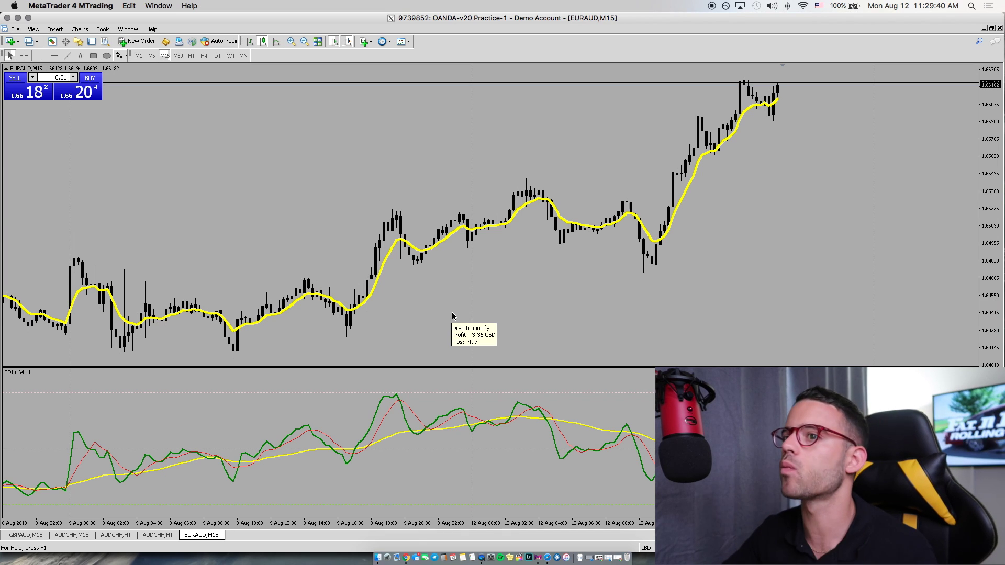
Load the Youtube video template on the EURAUD chart and switch to the AUDCHF M15 chart
{"action": "left_click", "coordinate": [399, 45]}
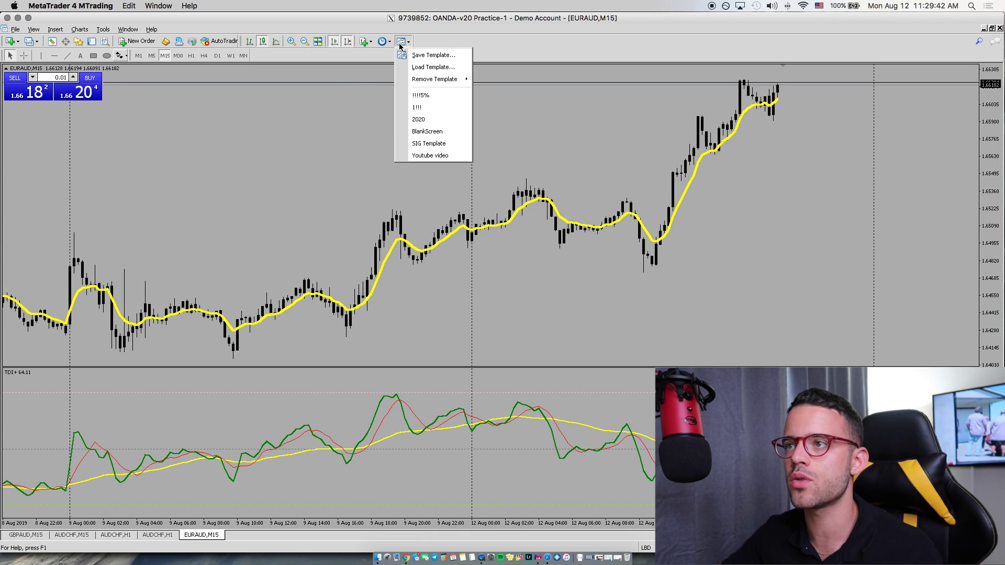
{"action": "left_click", "coordinate": [421, 155]}
{"action": "left_click", "coordinate": [79, 535]}
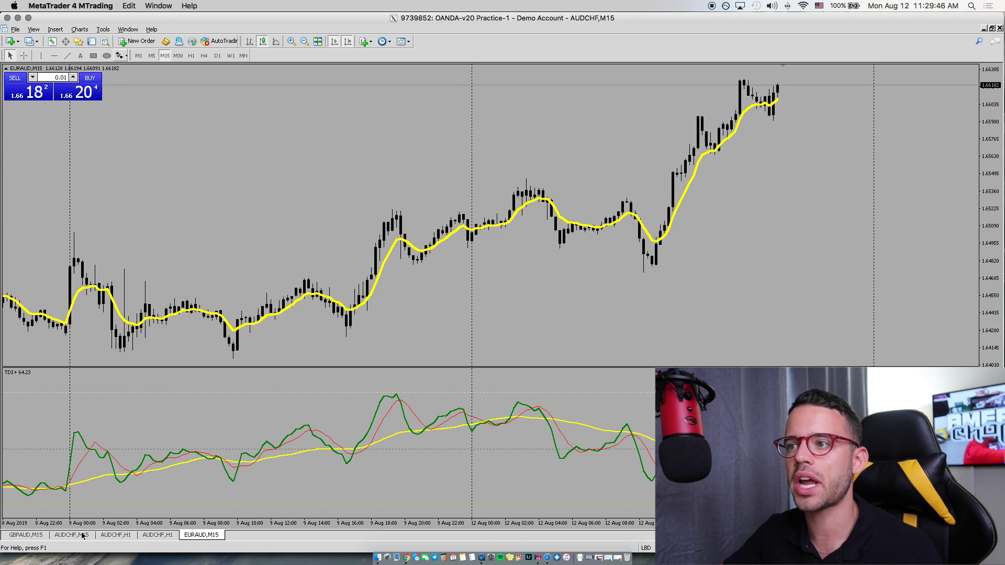
Apply the Youtube video template to the AUDCHF M15 chart
{"action": "left_click", "coordinate": [402, 42]}
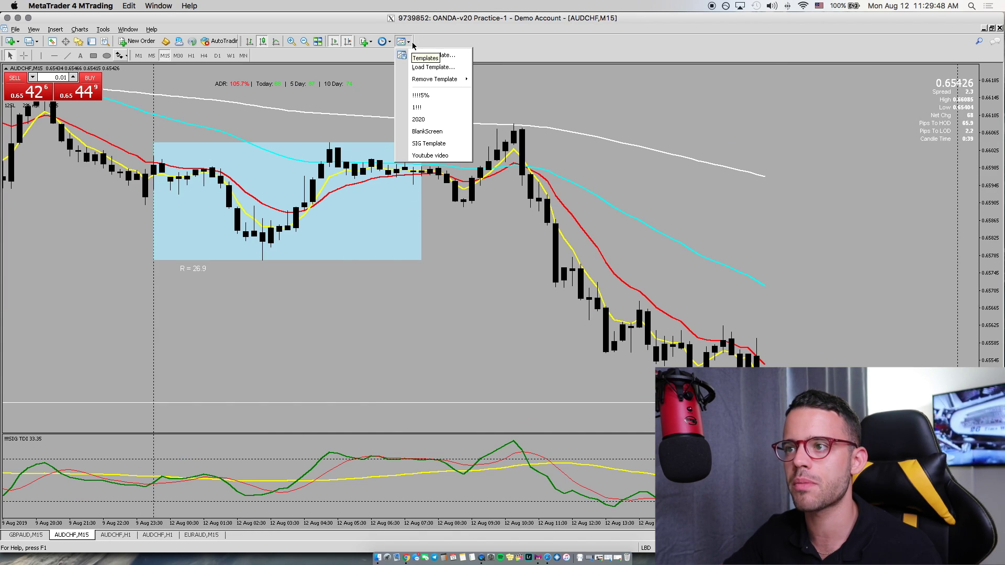
{"action": "left_click", "coordinate": [431, 155]}
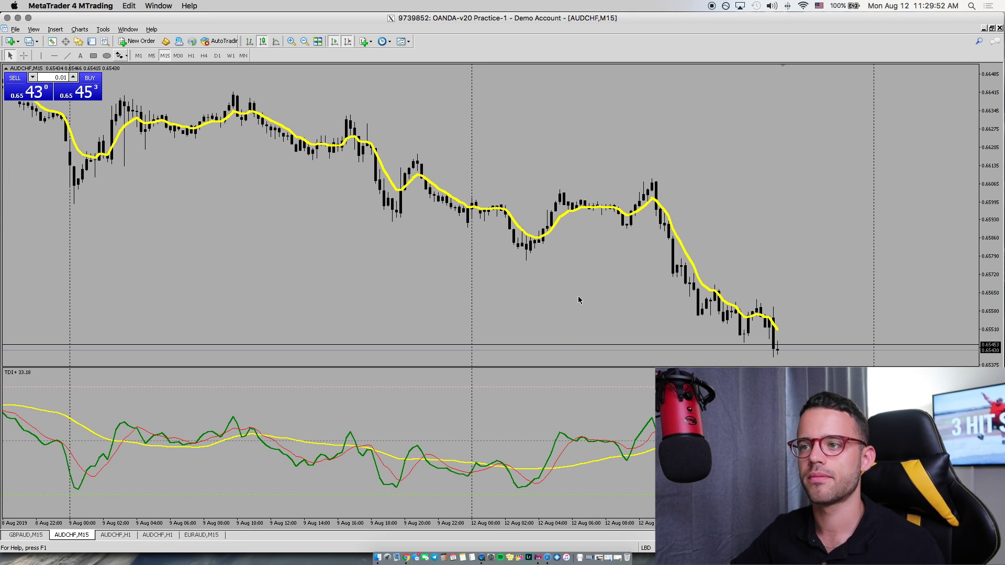
{"action": "mouse_move", "coordinate": [549, 234]}
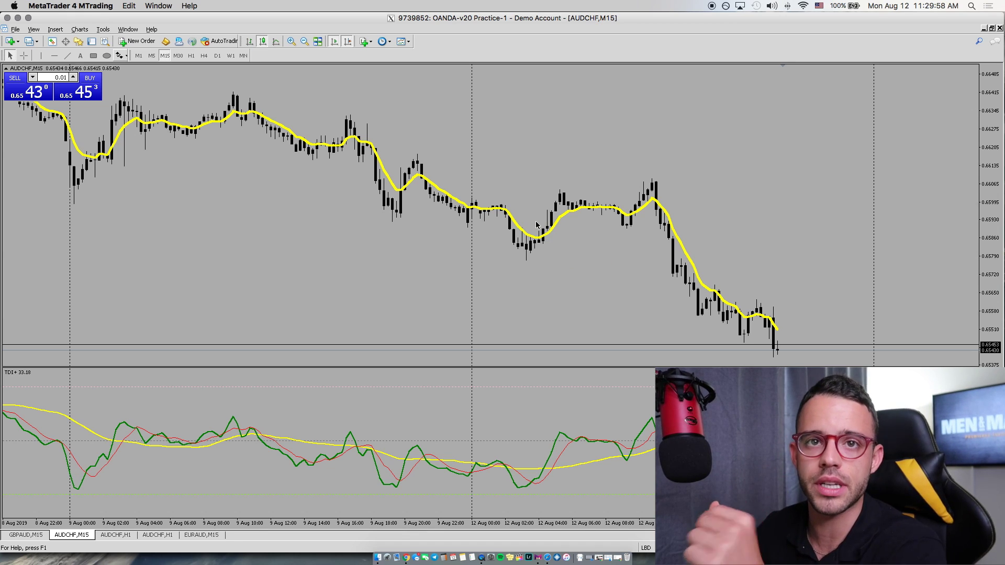
Open the trading terminal's data folder to see its contents, and close the explorer window
{"action": "left_click", "coordinate": [370, 553]}
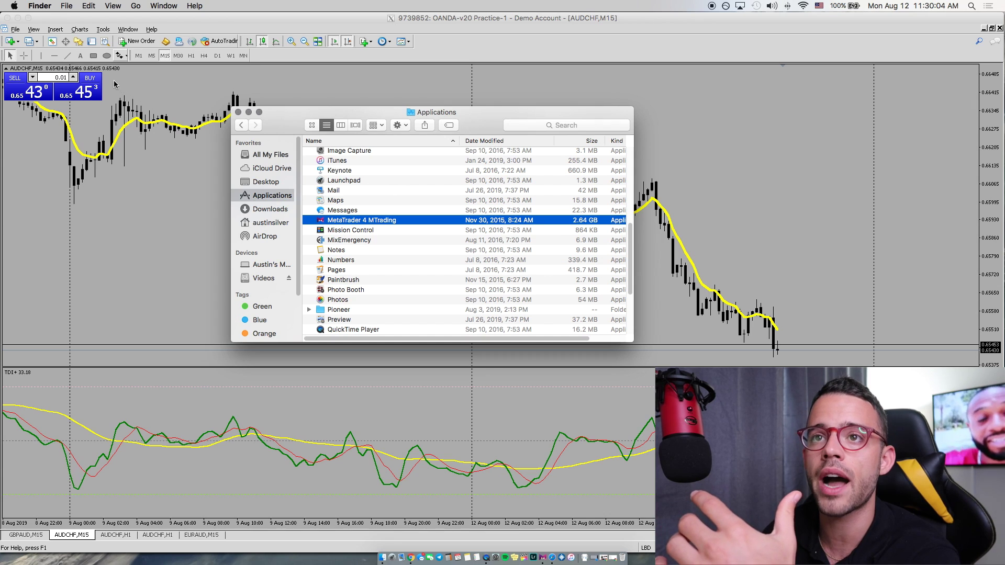
{"action": "left_click", "coordinate": [22, 38]}
{"action": "left_click", "coordinate": [16, 29]}
{"action": "left_click", "coordinate": [33, 128]}
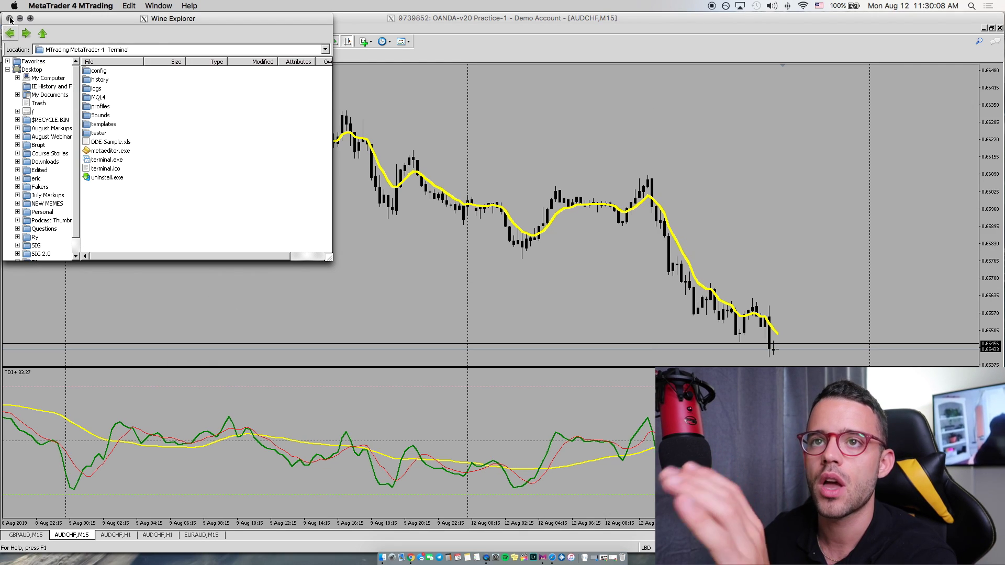
{"action": "left_click", "coordinate": [9, 19]}
Switch to Finder and show the package contents of MetaTrader 4 MTrading in column view
{"action": "left_click", "coordinate": [383, 557]}
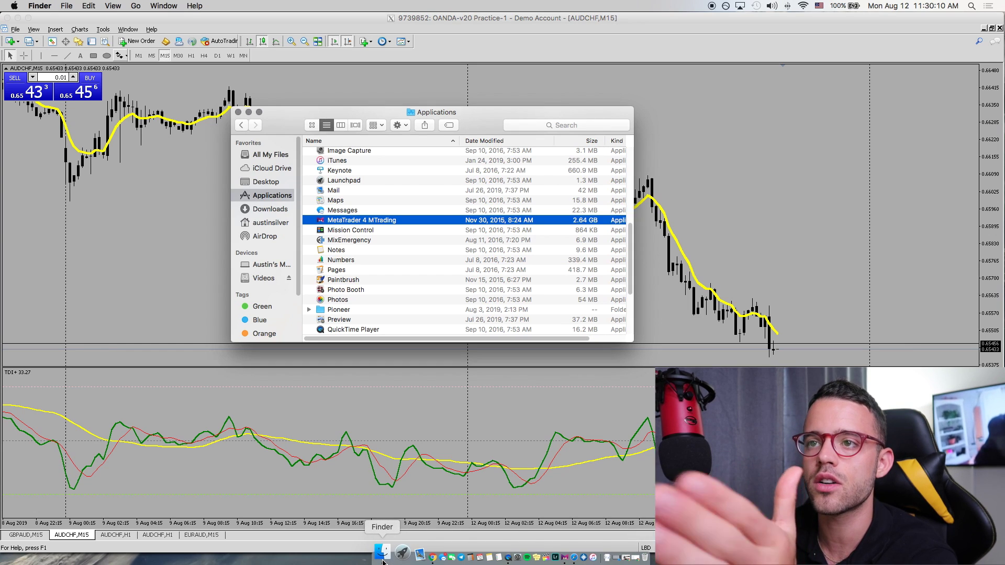
{"action": "right_click", "coordinate": [337, 220]}
{"action": "left_click", "coordinate": [317, 255]}
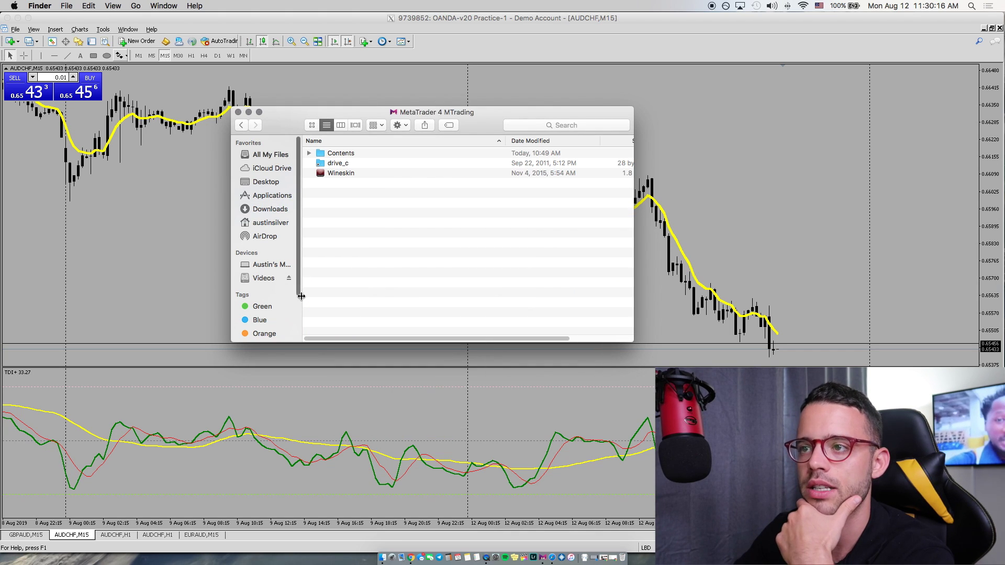
{"action": "left_click", "coordinate": [341, 125]}
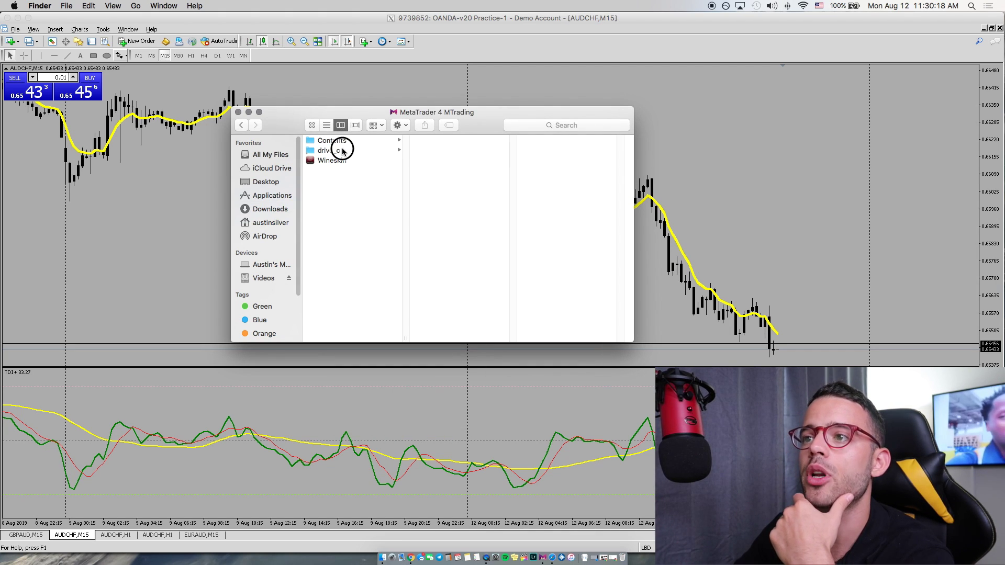
Browse through drive_c and Program Files to the MTrading MetaTrader 4 Terminal folder, widening the file browser window
{"action": "left_click", "coordinate": [343, 151]}
{"action": "left_click", "coordinate": [465, 142]}
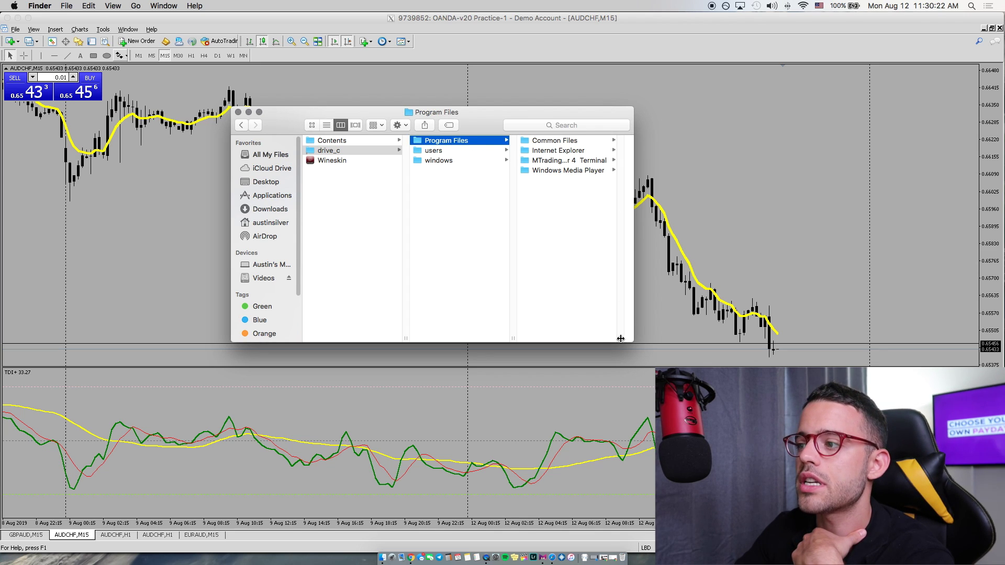
{"action": "left_click_drag", "start_coordinate": [621, 339], "coordinate": [693, 341]}
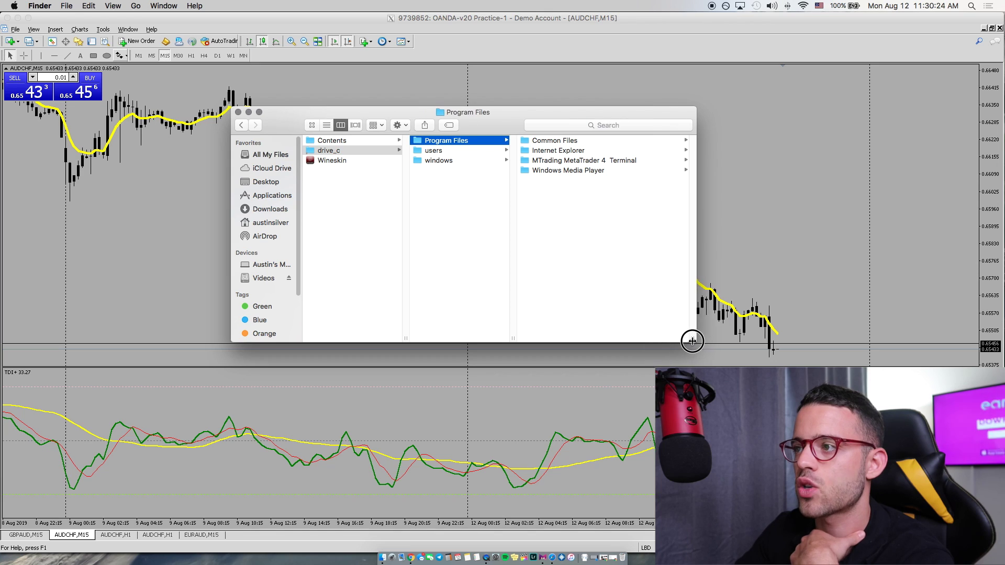
{"action": "left_click", "coordinate": [545, 161]}
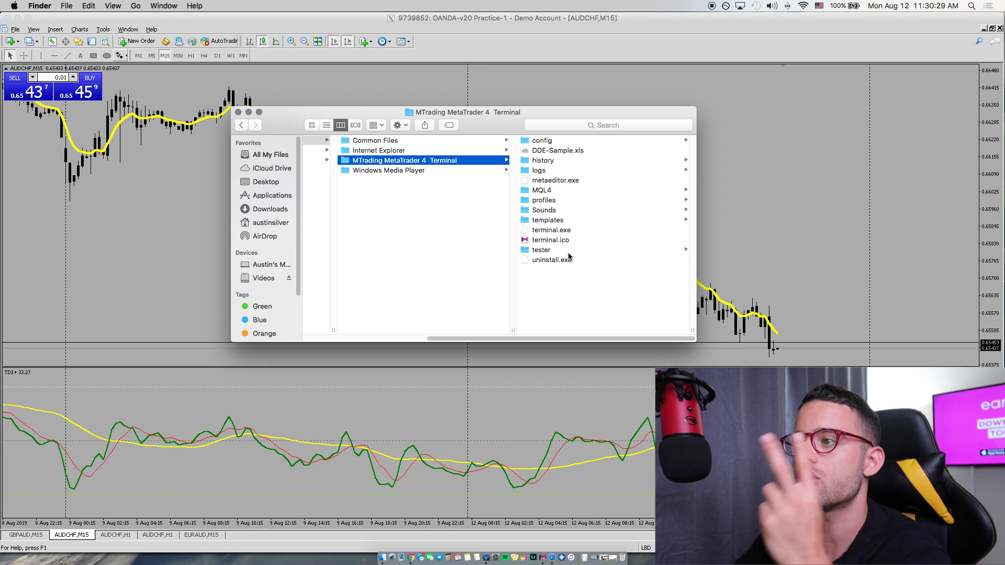
Open the templates folder and look at the youtube video.tpl and StrategyTester.htm files
{"action": "left_click", "coordinate": [541, 220]}
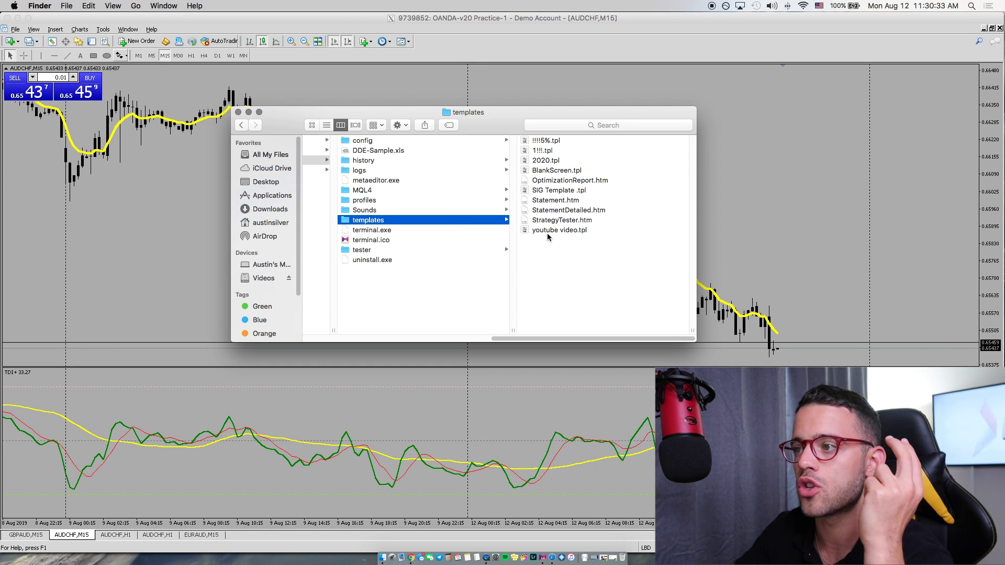
{"action": "left_click", "coordinate": [548, 231]}
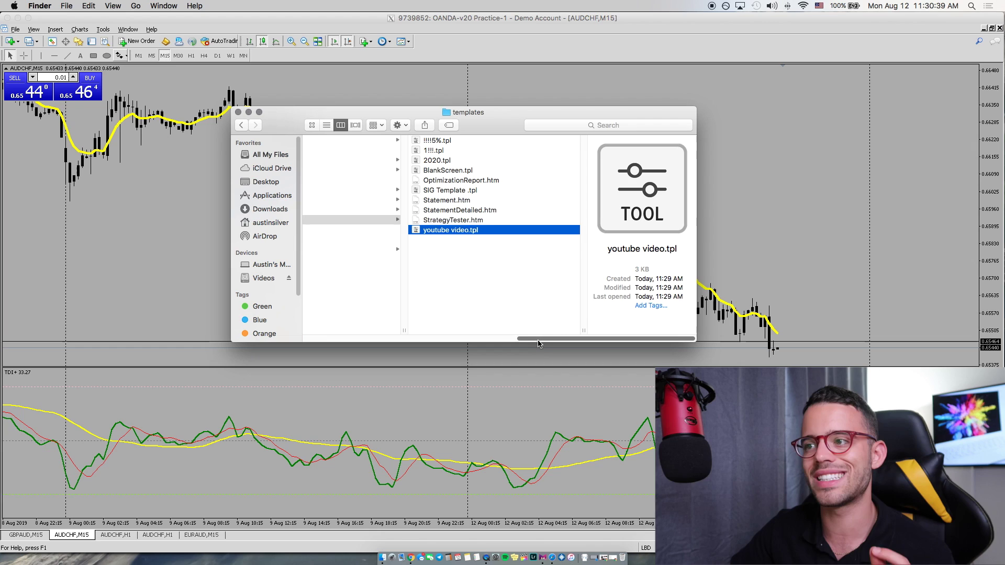
{"action": "scroll", "coordinate": [531, 327], "scroll_direction": "left", "scroll_amount": 2}
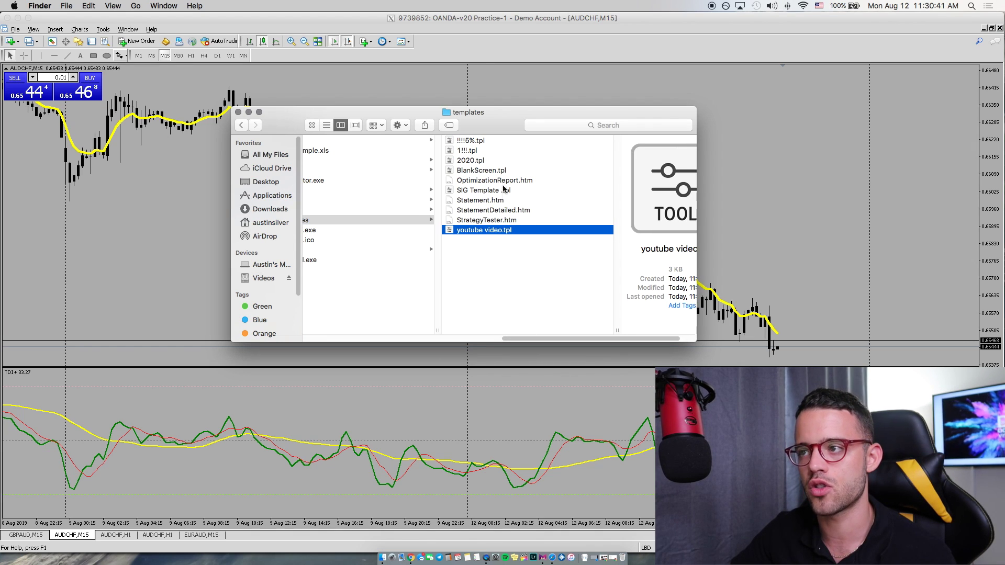
{"action": "left_click", "coordinate": [502, 220]}
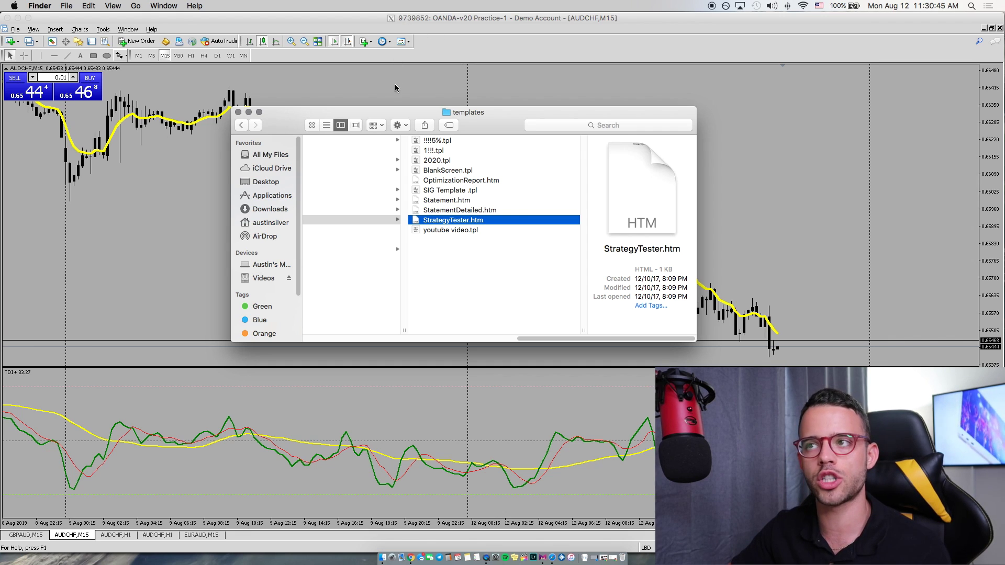
Open the Indicators folder inside MQL4 and look at the SIG Data Box and SIG lot size calc files
{"action": "scroll", "coordinate": [471, 335], "scroll_direction": "left", "scroll_amount": 3}
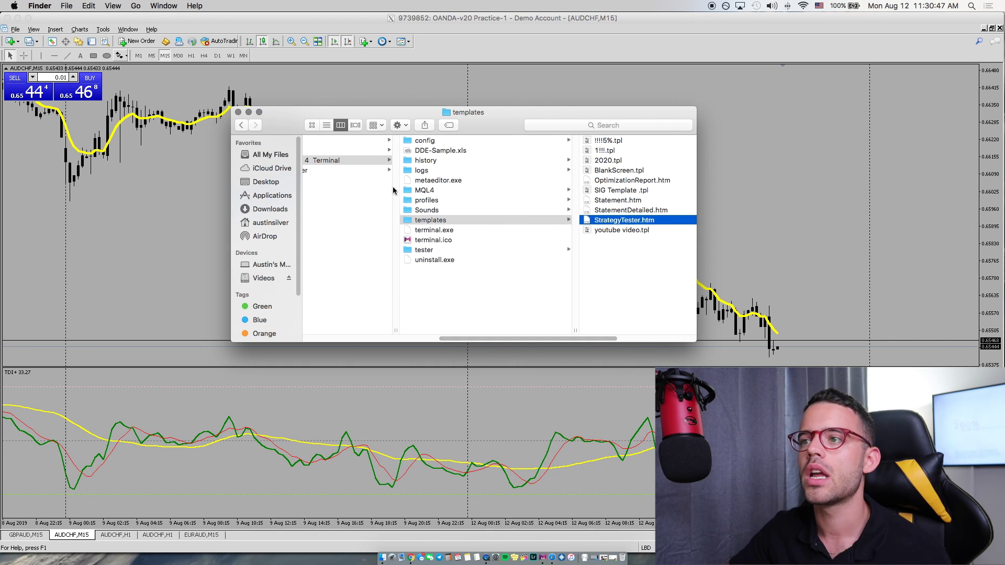
{"action": "left_click", "coordinate": [436, 192]}
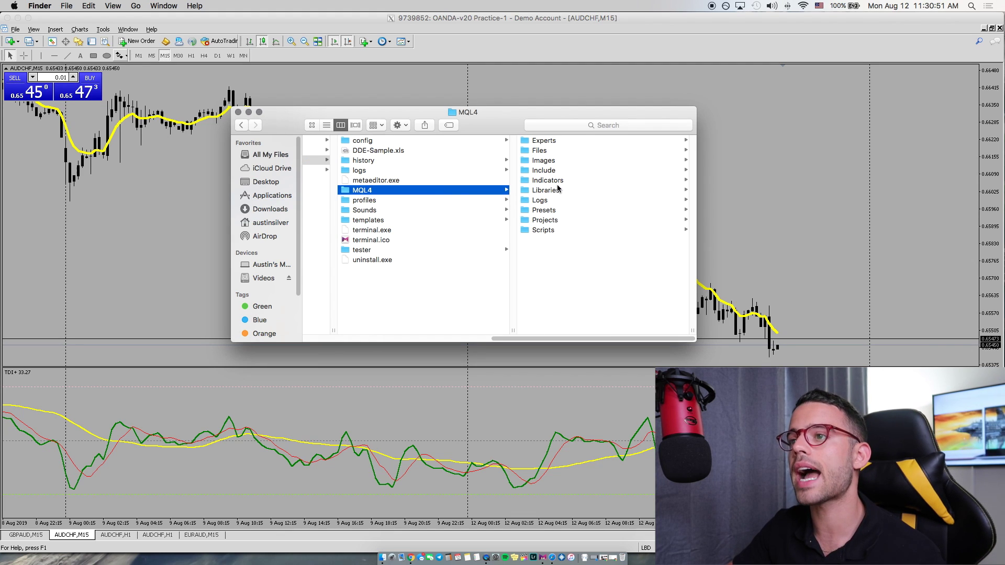
{"action": "left_click", "coordinate": [553, 182]}
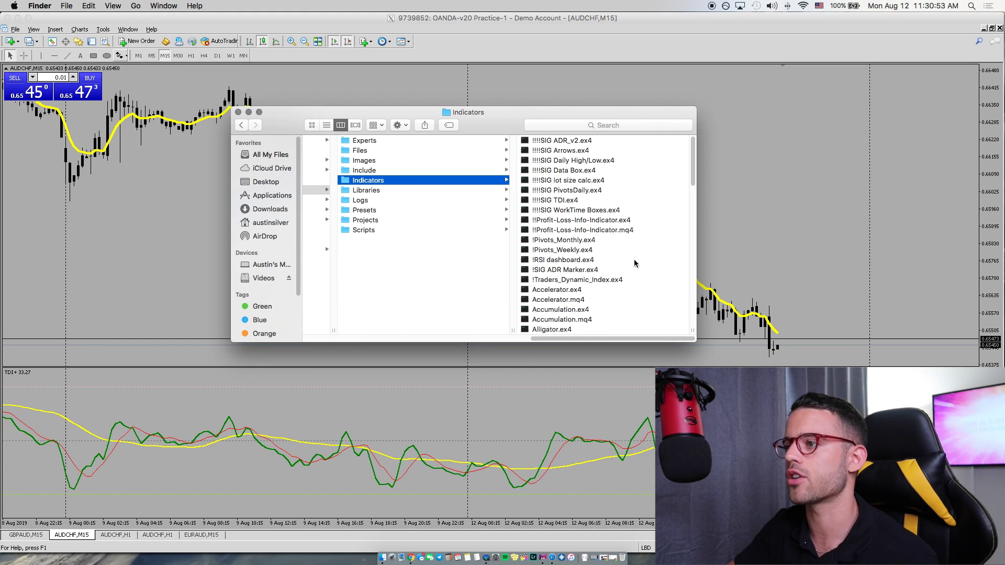
{"action": "left_click", "coordinate": [553, 171]}
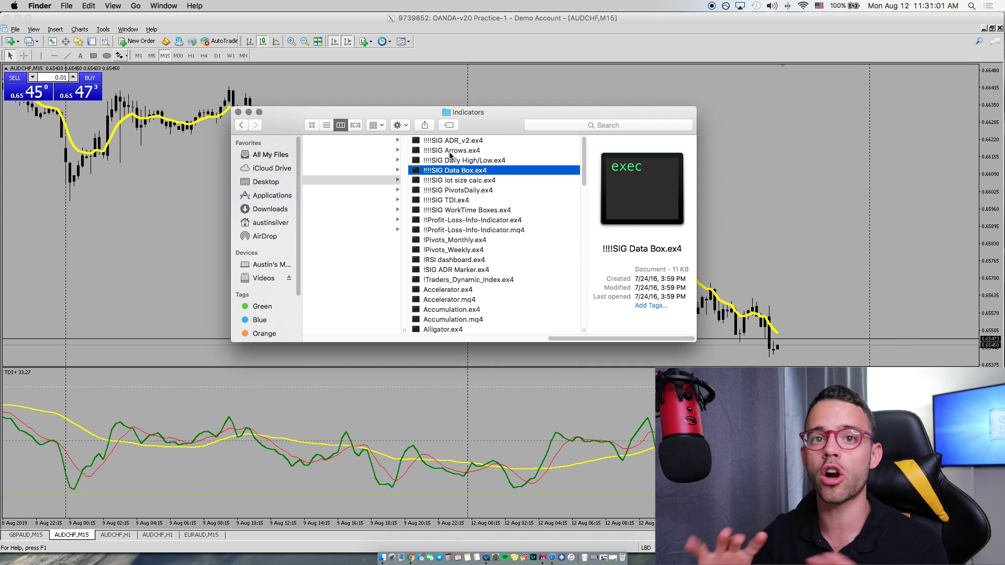
{"action": "left_click", "coordinate": [442, 181]}
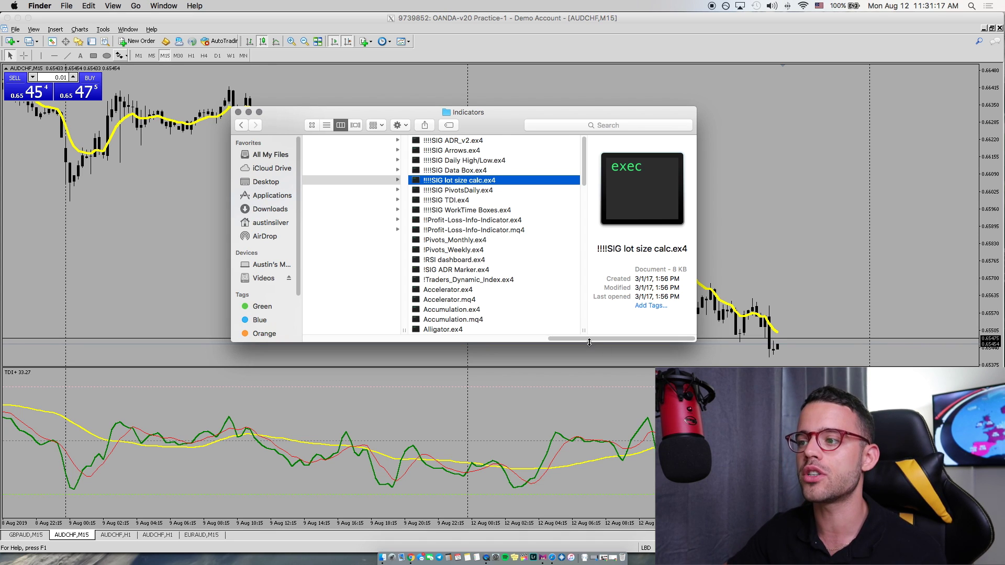
Review the folder path from drive_c to Indicators and close the Finder window
{"action": "left_click_drag", "start_coordinate": [589, 343], "coordinate": [320, 346]}
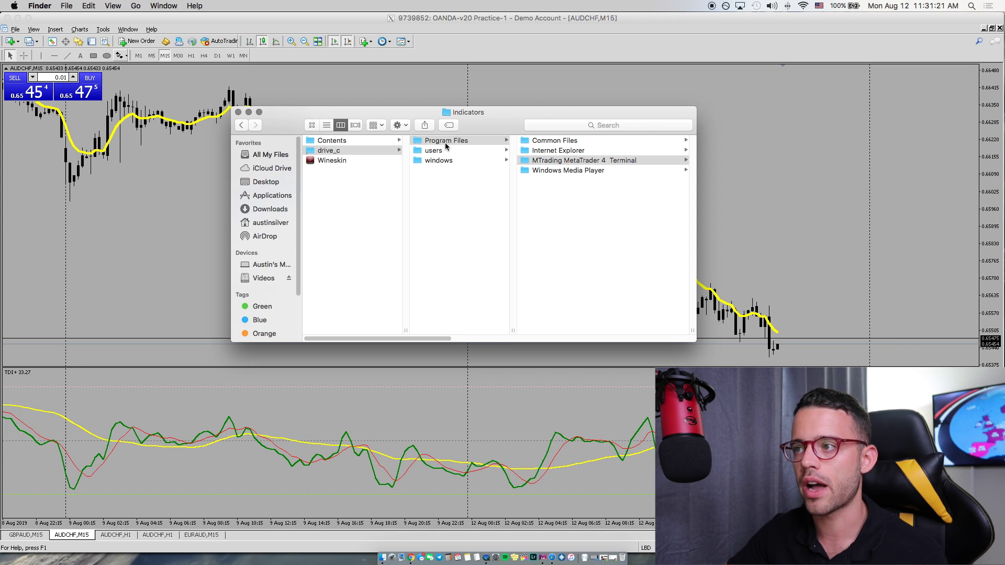
{"action": "left_click_drag", "start_coordinate": [434, 343], "coordinate": [657, 356]}
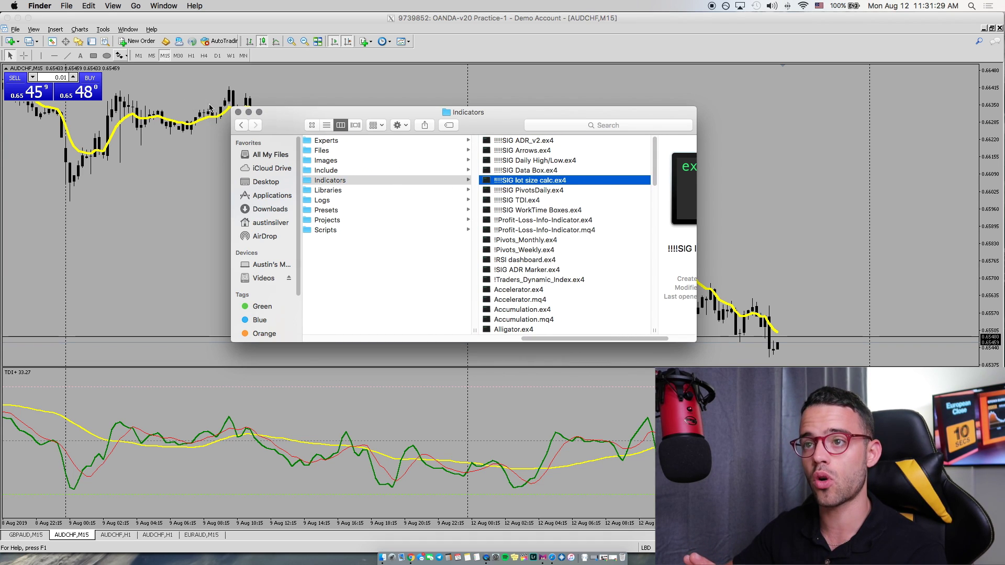
{"action": "left_click", "coordinate": [239, 112]}
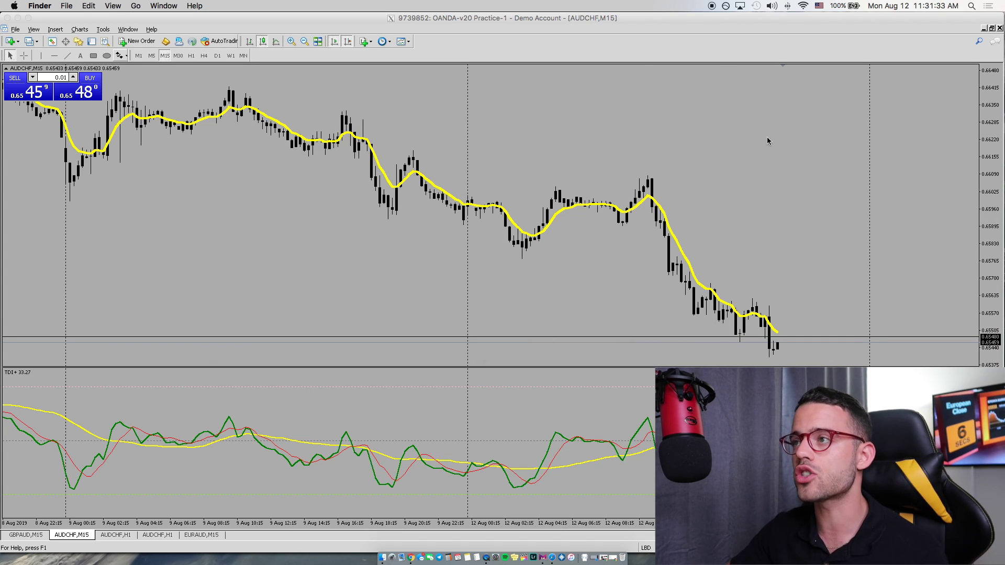
Switch back to MetaTrader 4 and look through the custom indicators and saved templates
{"action": "left_click", "coordinate": [369, 41]}
{"action": "mouse_move", "coordinate": [396, 170]}
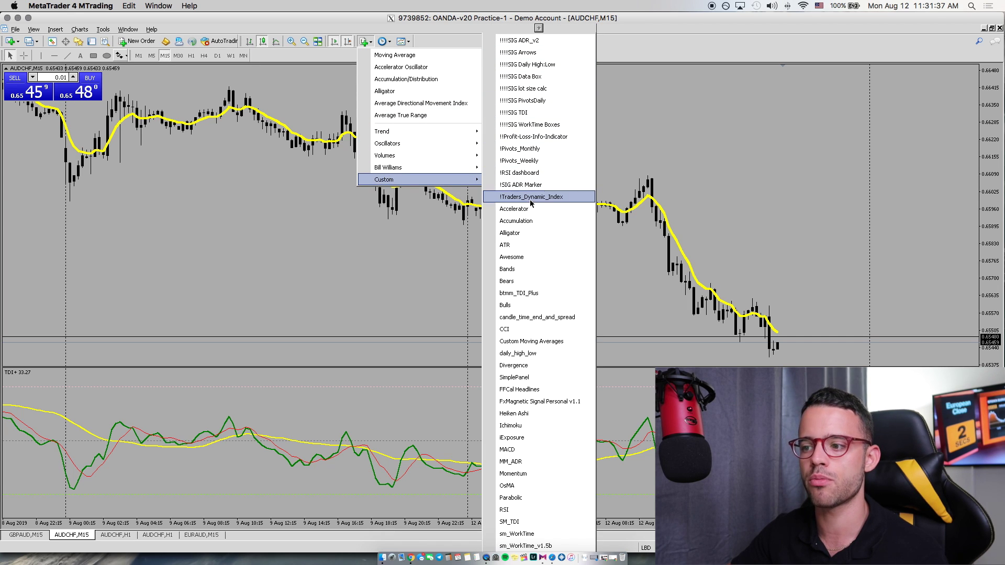
{"action": "left_click", "coordinate": [385, 303]}
{"action": "left_click", "coordinate": [401, 42]}
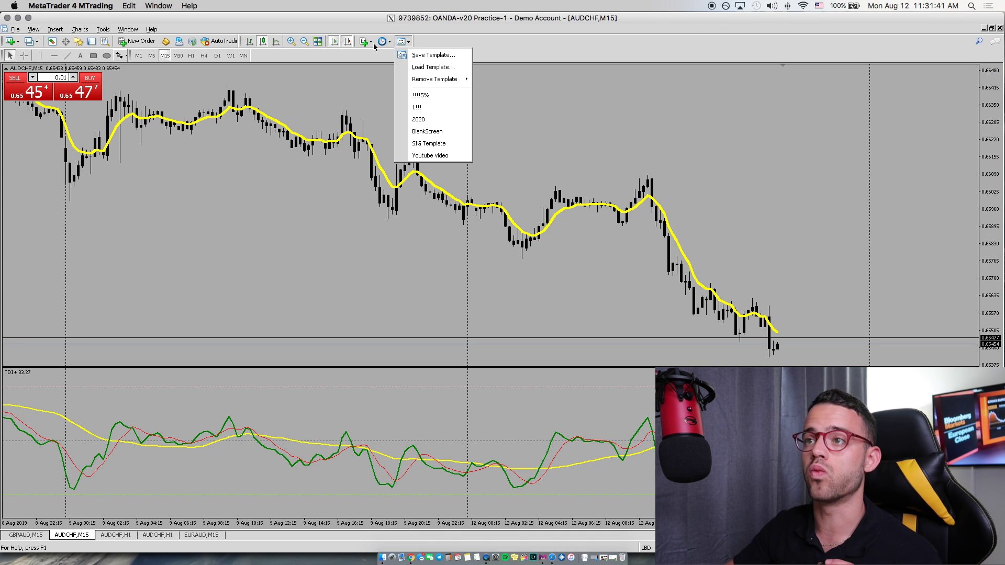
{"action": "left_click", "coordinate": [365, 42]}
Add the custom indicator !!!!SIG lot size calc to the AUDCHF chart with StopLoss 15.0 and RiskPercent 2.0
{"action": "left_click", "coordinate": [365, 41]}
{"action": "mouse_move", "coordinate": [403, 180]}
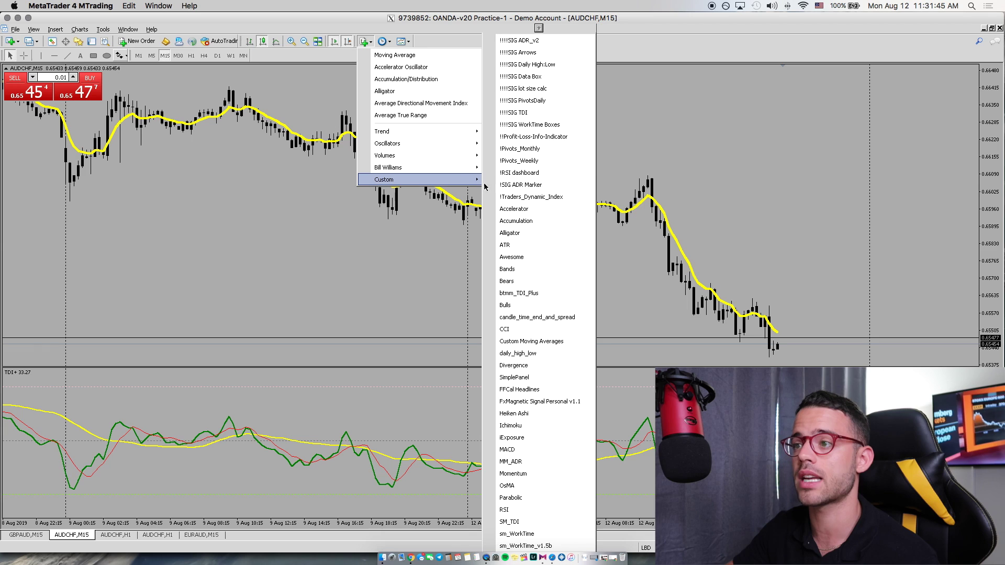
{"action": "left_click", "coordinate": [516, 89]}
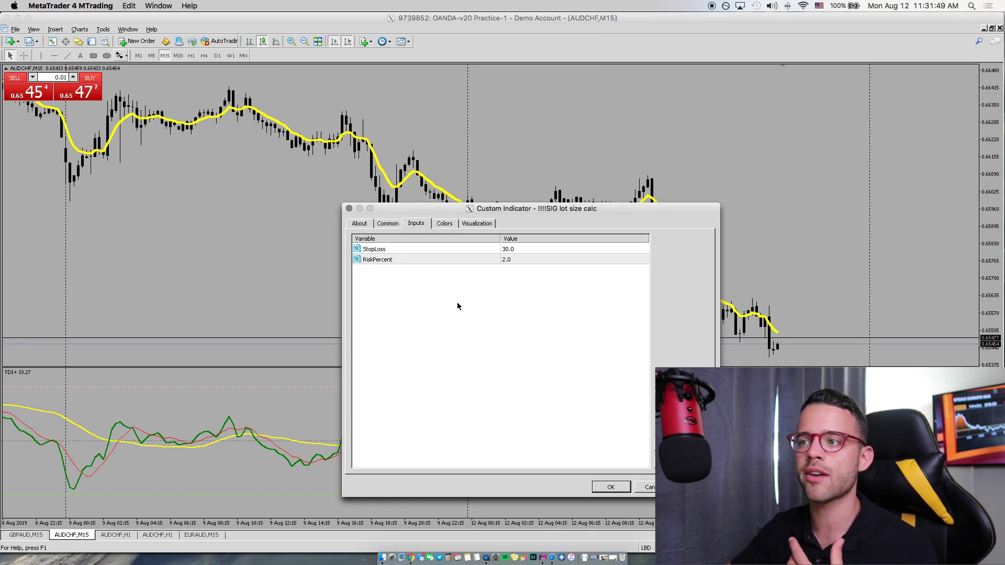
{"action": "double_click", "coordinate": [510, 249]}
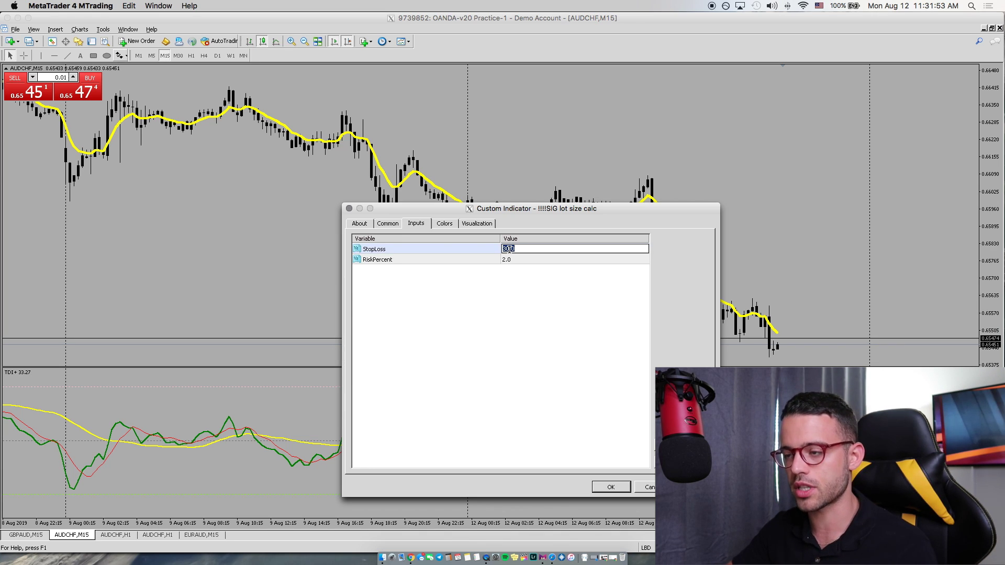
{"action": "double_click", "coordinate": [506, 261]}
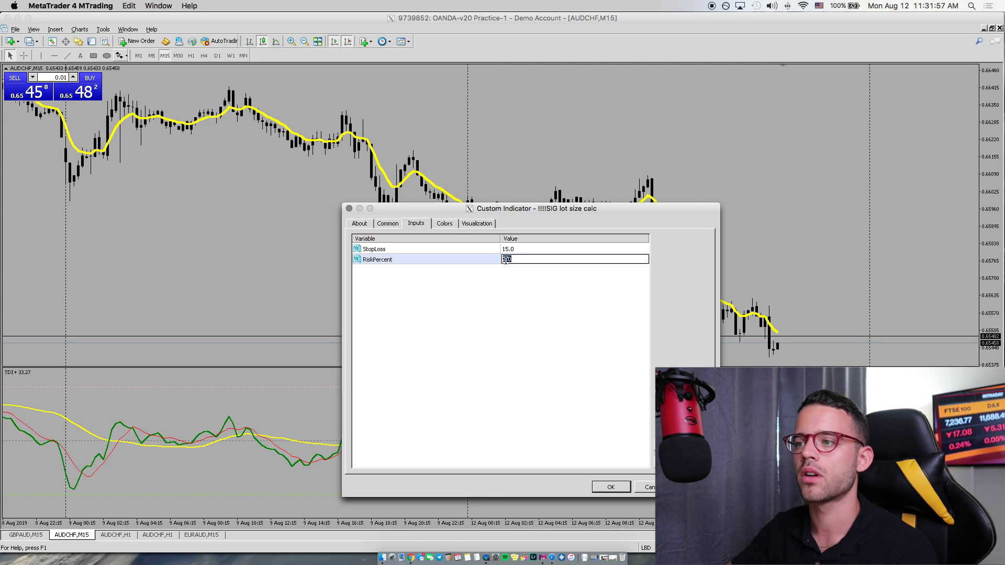
{"action": "key", "text": "Return"}
{"action": "left_click", "coordinate": [611, 486]}
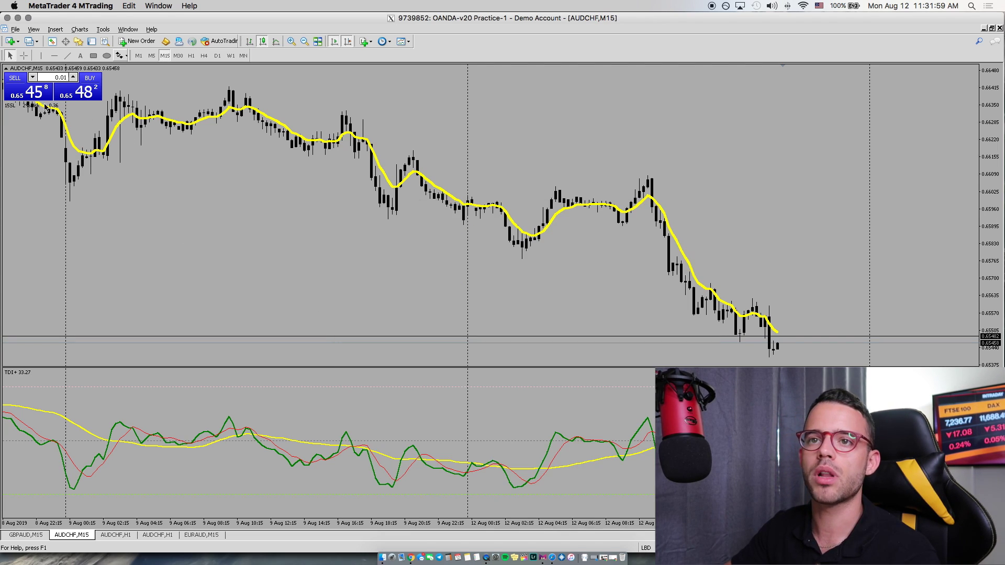
Set the one-click trading volume on the AUDCHF chart to 0.36 lots
{"action": "left_click_drag", "start_coordinate": [56, 103], "coordinate": [78, 117]}
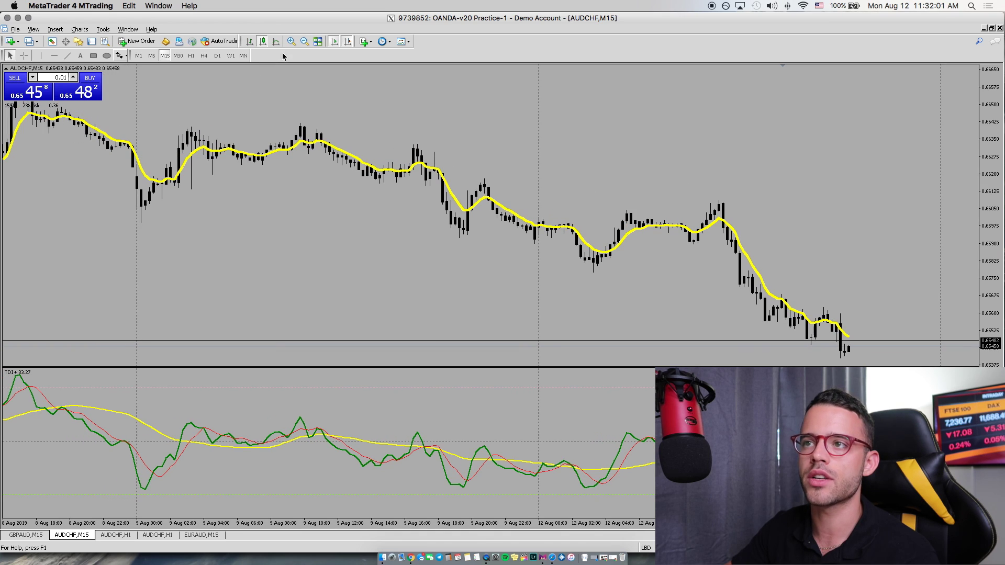
{"action": "left_click_drag", "start_coordinate": [241, 92], "coordinate": [234, 98]}
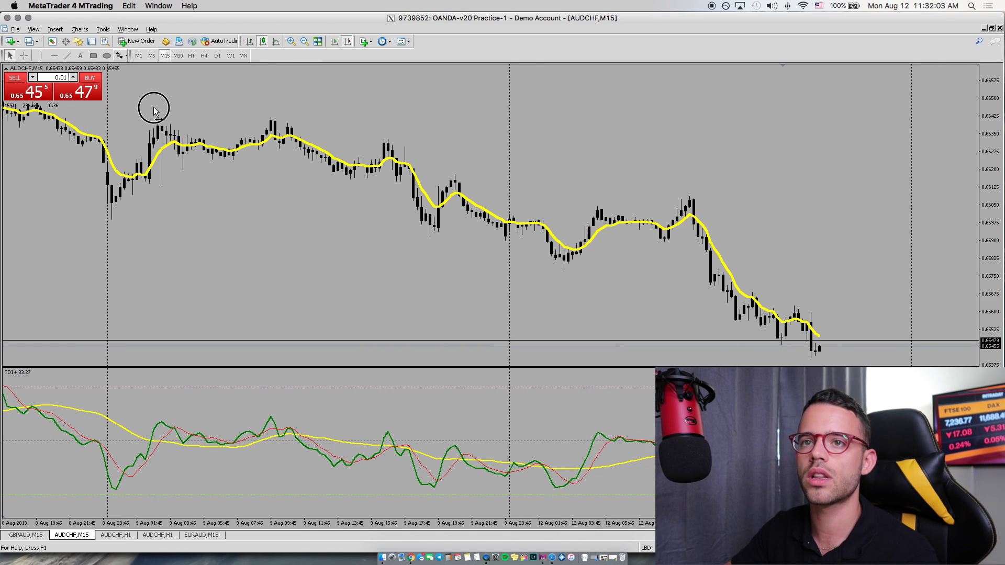
{"action": "left_click_drag", "start_coordinate": [153, 105], "coordinate": [143, 111]}
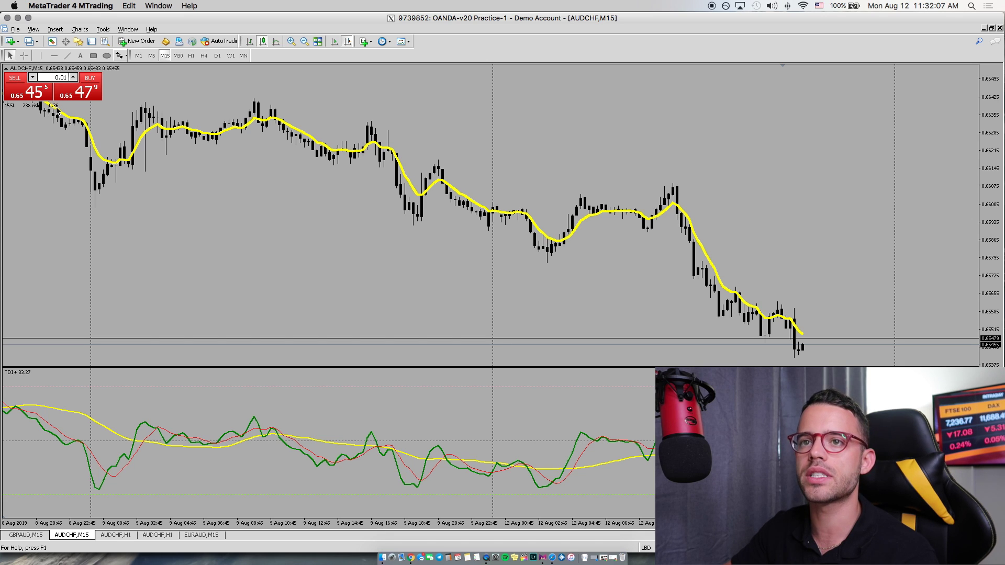
{"action": "double_click", "coordinate": [55, 78]}
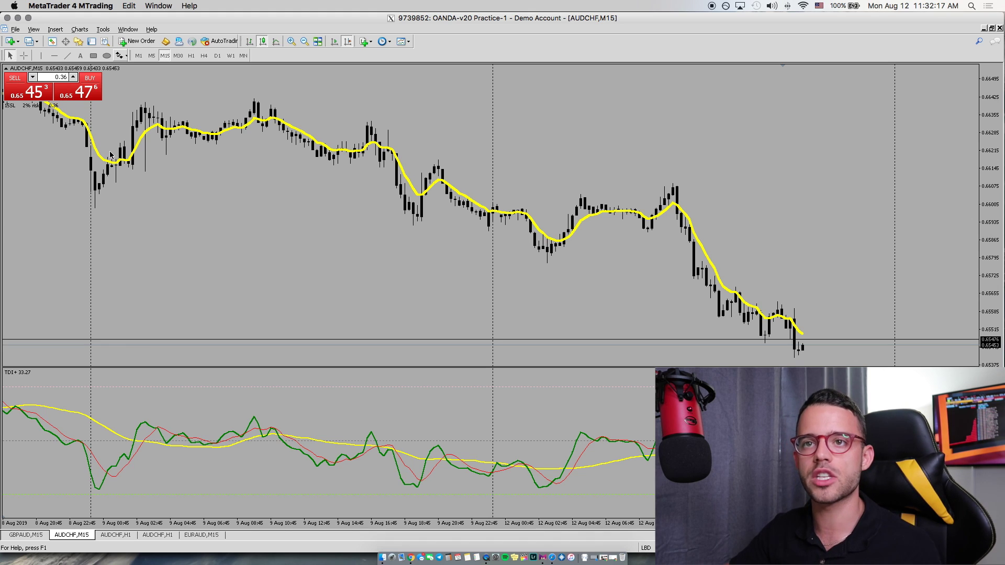
Show the Market Watch window and switch the open AUDCHF M15 chart to the AUDUSD symbol
{"action": "left_click", "coordinate": [52, 40]}
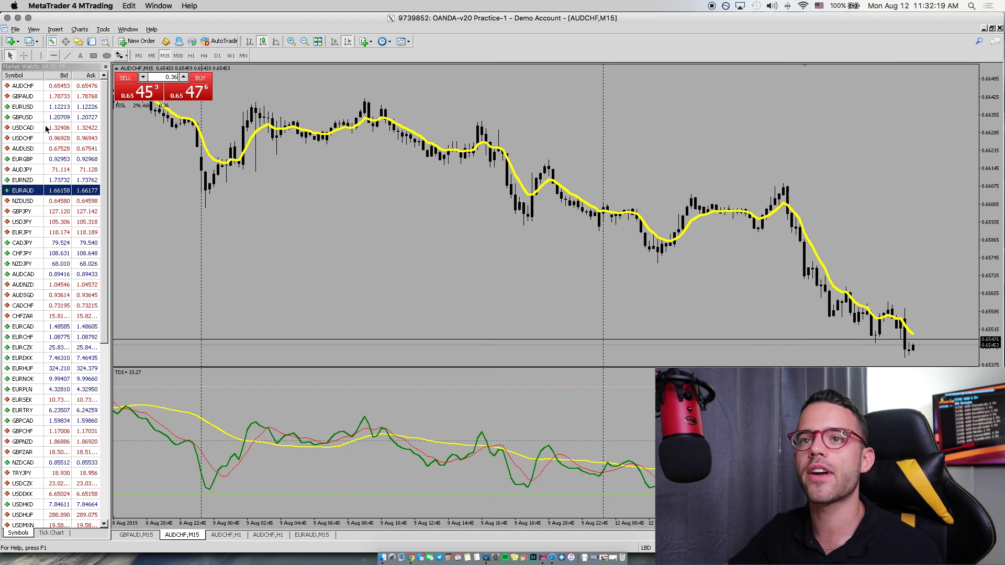
{"action": "left_click_drag", "start_coordinate": [47, 149], "coordinate": [137, 151]}
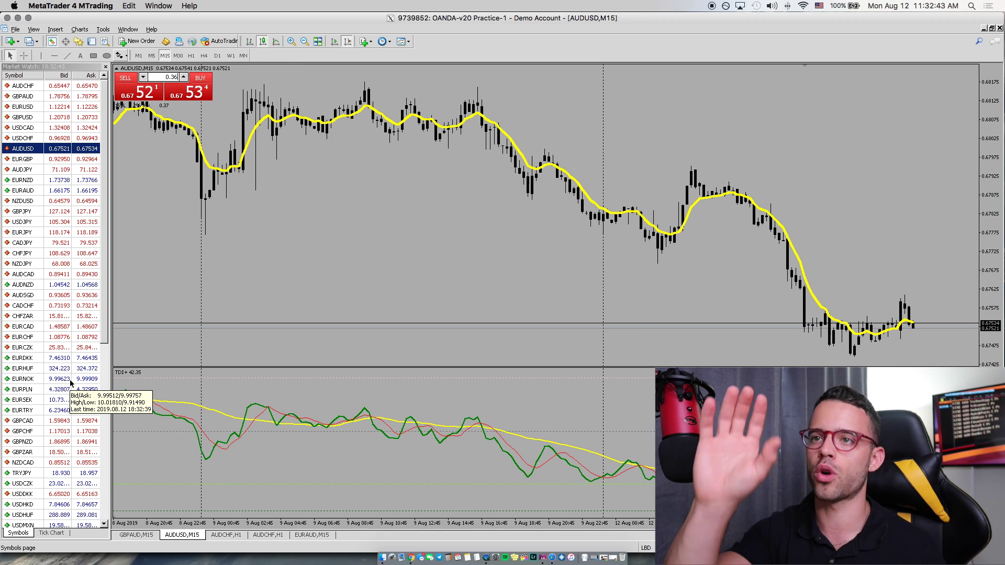
Set StopLoss to 25 in the !!!!SIG lot size calc indicator on the AUDUSD chart and close the indicators list
{"action": "right_click", "coordinate": [295, 199]}
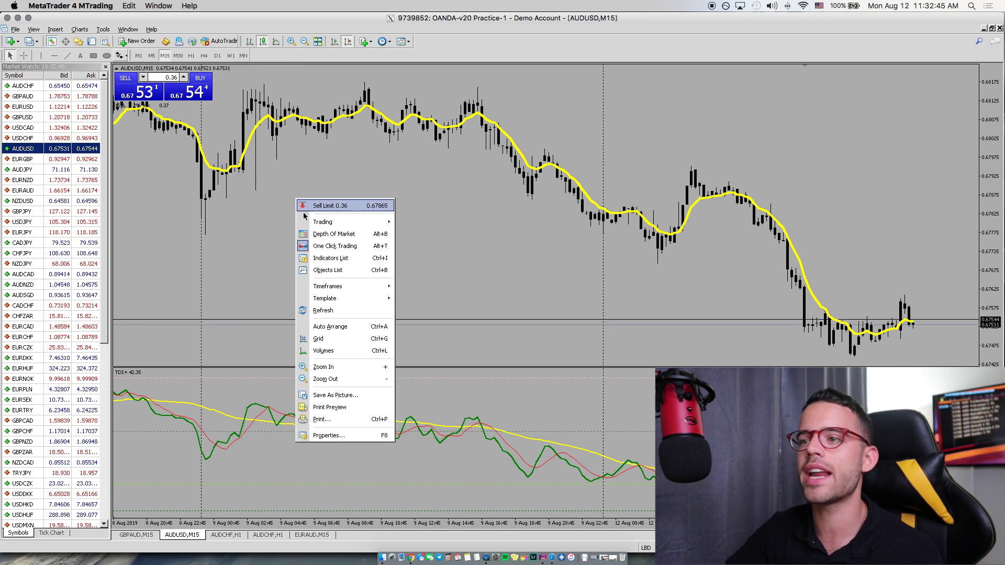
{"action": "left_click", "coordinate": [363, 261]}
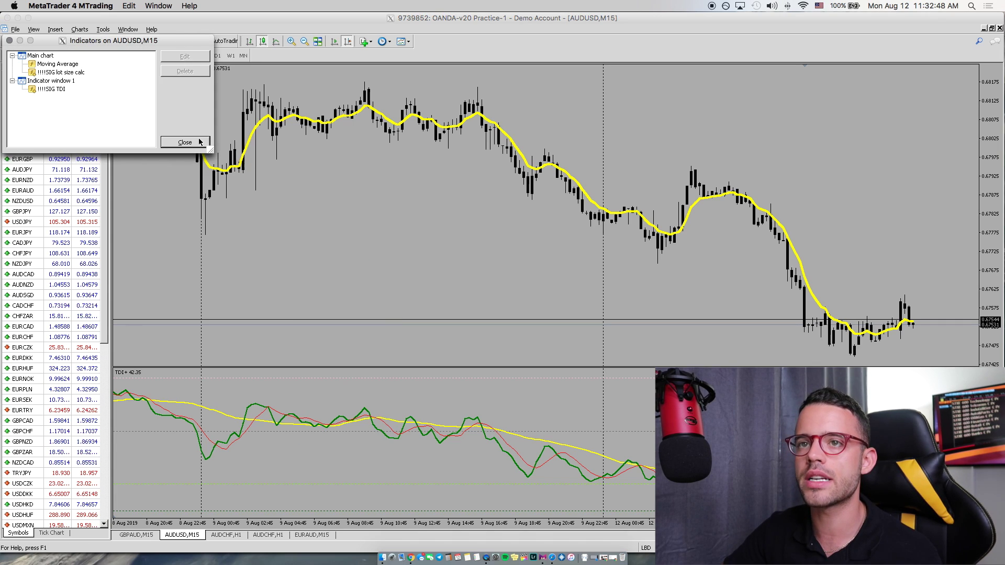
{"action": "left_click", "coordinate": [71, 73]}
{"action": "left_click", "coordinate": [167, 56]}
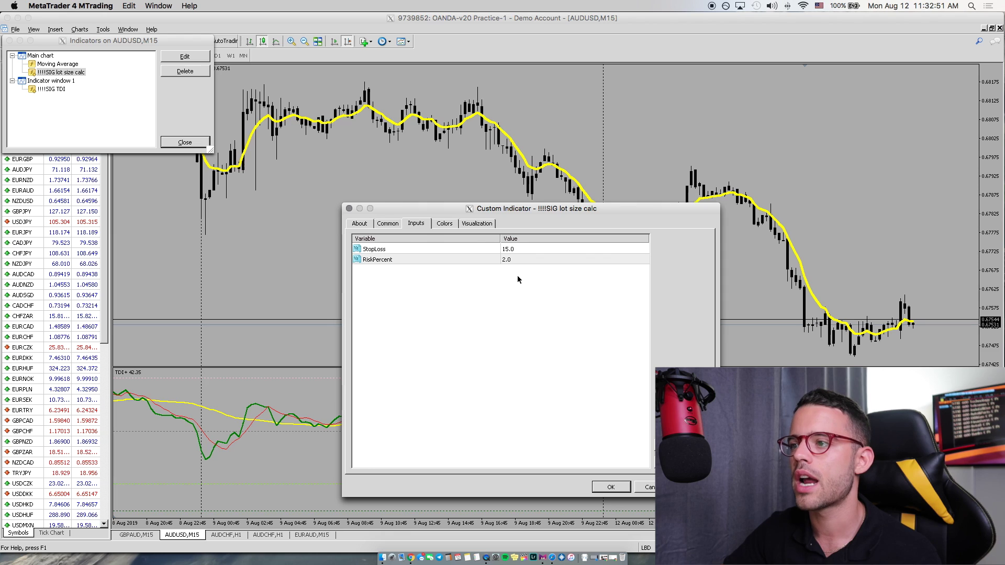
{"action": "left_click", "coordinate": [505, 251]}
{"action": "left_click", "coordinate": [509, 249]}
{"action": "type", "text": "25"}
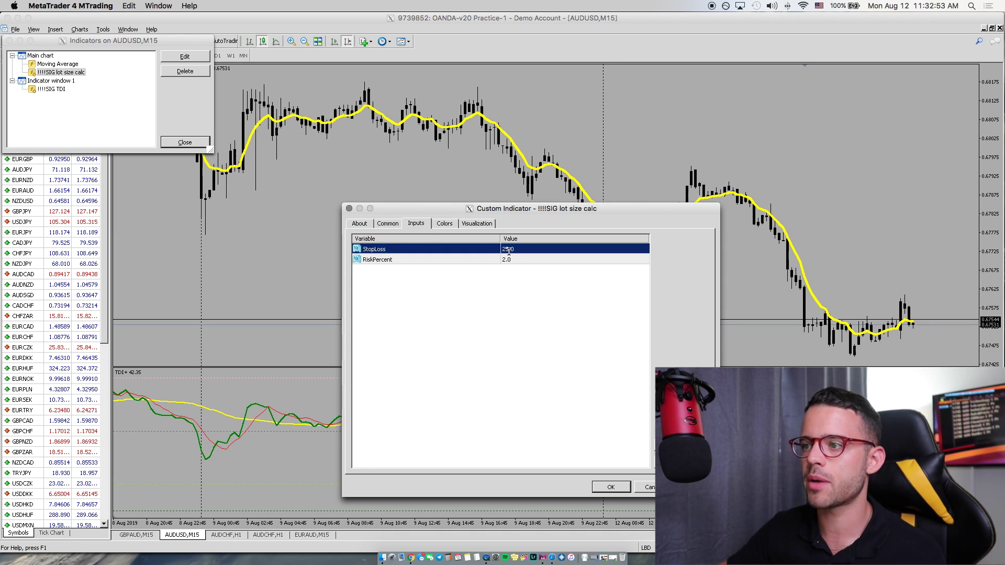
{"action": "key", "text": "Return"}
{"action": "left_click", "coordinate": [626, 489]}
{"action": "left_click", "coordinate": [185, 142]}
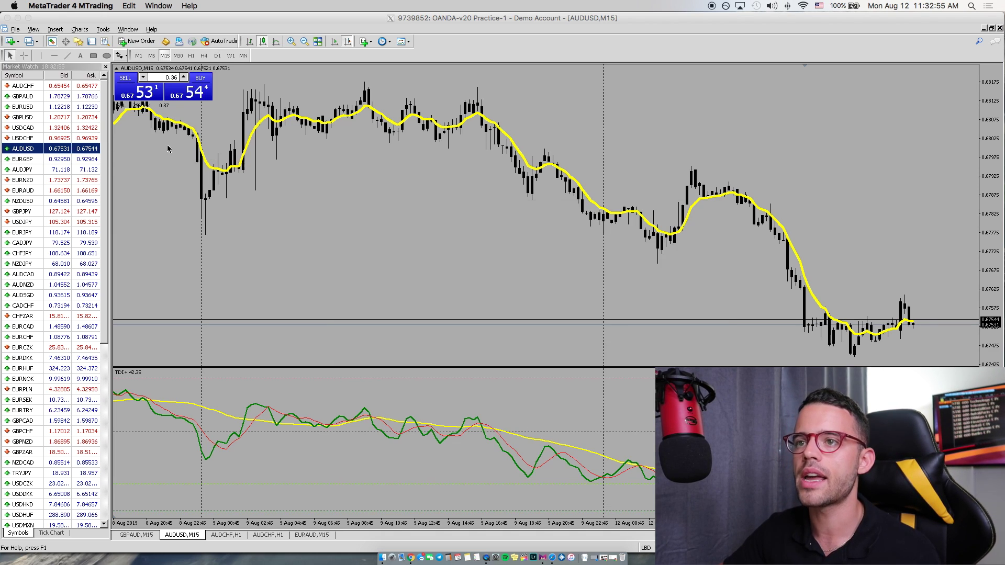